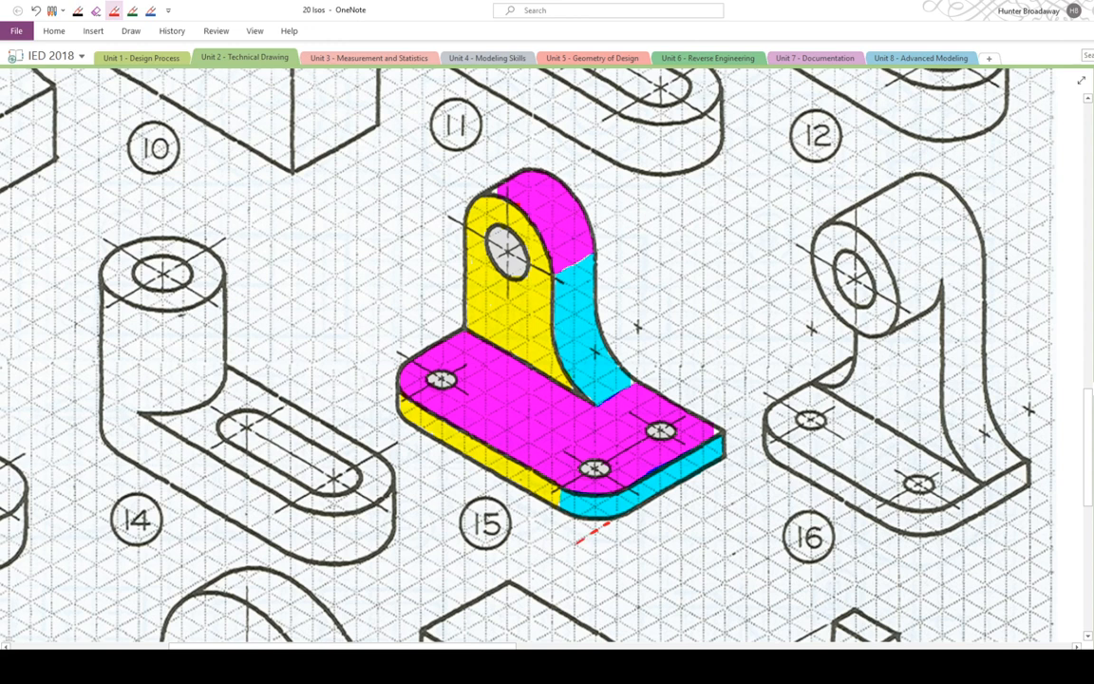
# Ink red dashed extension lines at the base corners of figure 15 and label its length 10 and width 6
pyautogui.moveTo(393, 397); pyautogui.dragTo(364, 414)
pyautogui.moveTo(456, 478)
pyautogui.mouseDown()
pyautogui.moveTo(460, 490)
pyautogui.moveTo(472, 478)
pyautogui.mouseUp()
pyautogui.moveTo(591, 528); pyautogui.dragTo(646, 559)
pyautogui.moveTo(728, 458); pyautogui.dragTo(771, 483)
pyautogui.moveTo(691, 498); pyautogui.dragTo(685, 507)
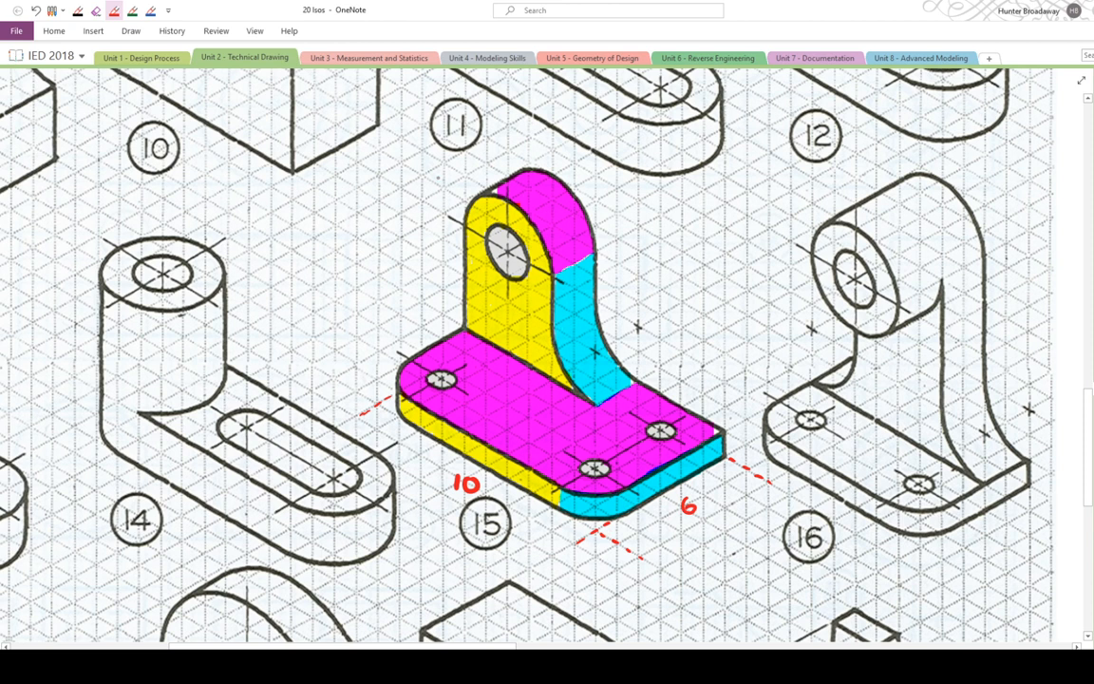
# Mark the upright's height as 7 in red ink on figure 15 and outline the block that encloses the upright
pyautogui.moveTo(421, 212); pyautogui.dragTo(427, 224)
pyautogui.moveTo(480, 187); pyautogui.dragTo(471, 181)
pyautogui.moveTo(466, 179); pyautogui.dragTo(457, 174)
pyautogui.moveTo(452, 171); pyautogui.dragTo(442, 167)
pyautogui.moveTo(437, 162); pyautogui.dragTo(426, 157)
pyautogui.moveTo(434, 163); pyautogui.dragTo(434, 197)
pyautogui.moveTo(433, 239); pyautogui.dragTo(431, 325)
pyautogui.moveTo(468, 180)
pyautogui.mouseDown()
pyautogui.moveTo(466, 216)
pyautogui.moveTo(482, 185)
pyautogui.moveTo(496, 192)
pyautogui.mouseUp()
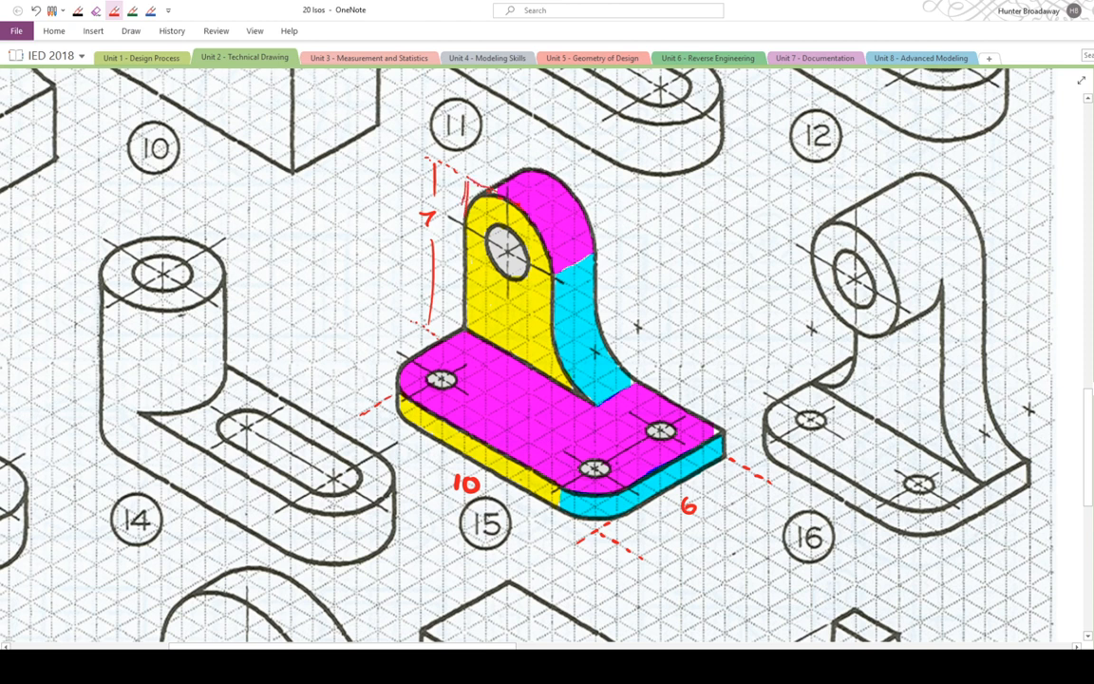
pyautogui.moveTo(541, 228)
pyautogui.mouseDown()
pyautogui.moveTo(720, 325)
pyautogui.moveTo(682, 375)
pyautogui.mouseUp()
pyautogui.moveTo(682, 313); pyautogui.dragTo(681, 432)
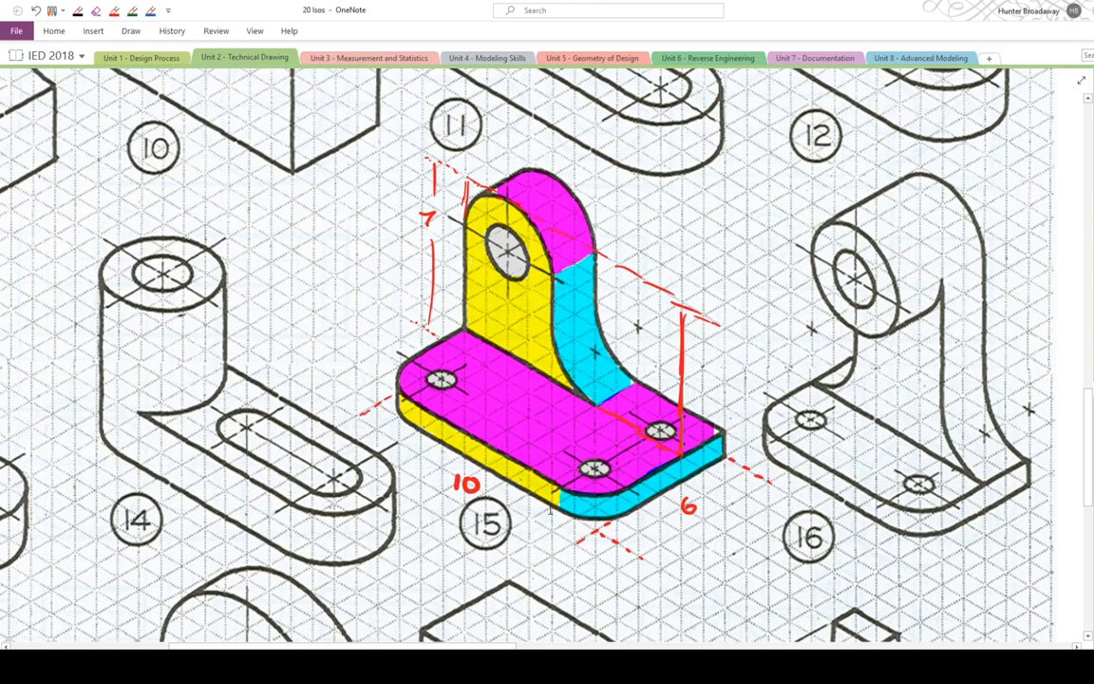
# Switch to Onshape and create a document named 20 Isos Number 15 in the Isos folder
pyautogui.click(329, 666)
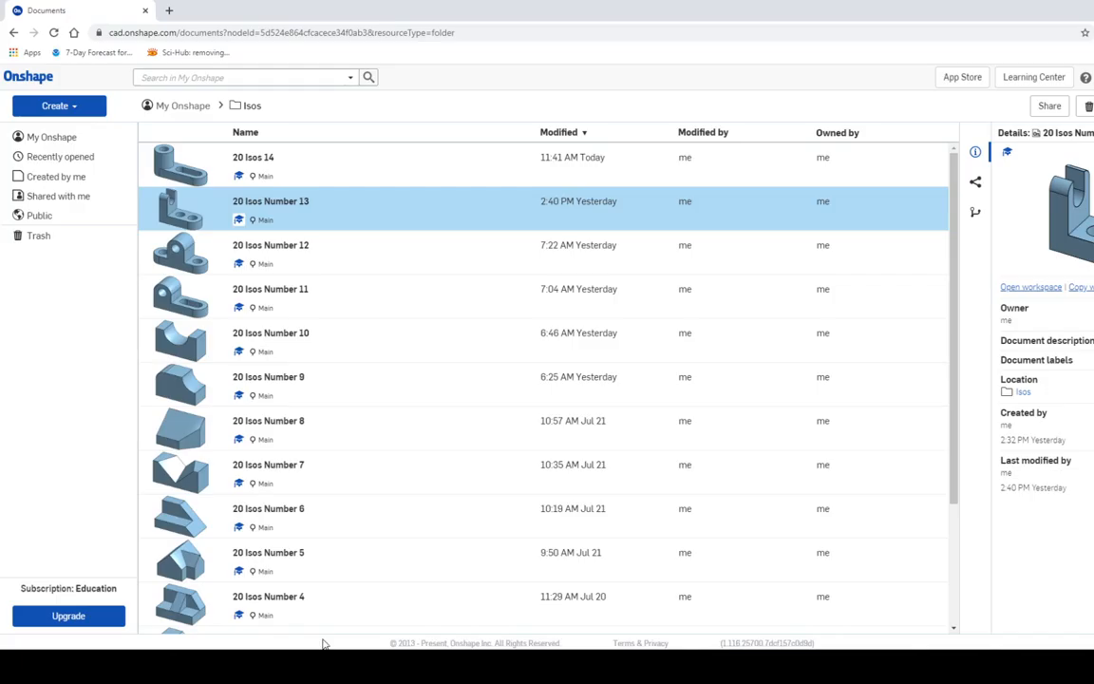
pyautogui.click(57, 105)
pyautogui.click(72, 130)
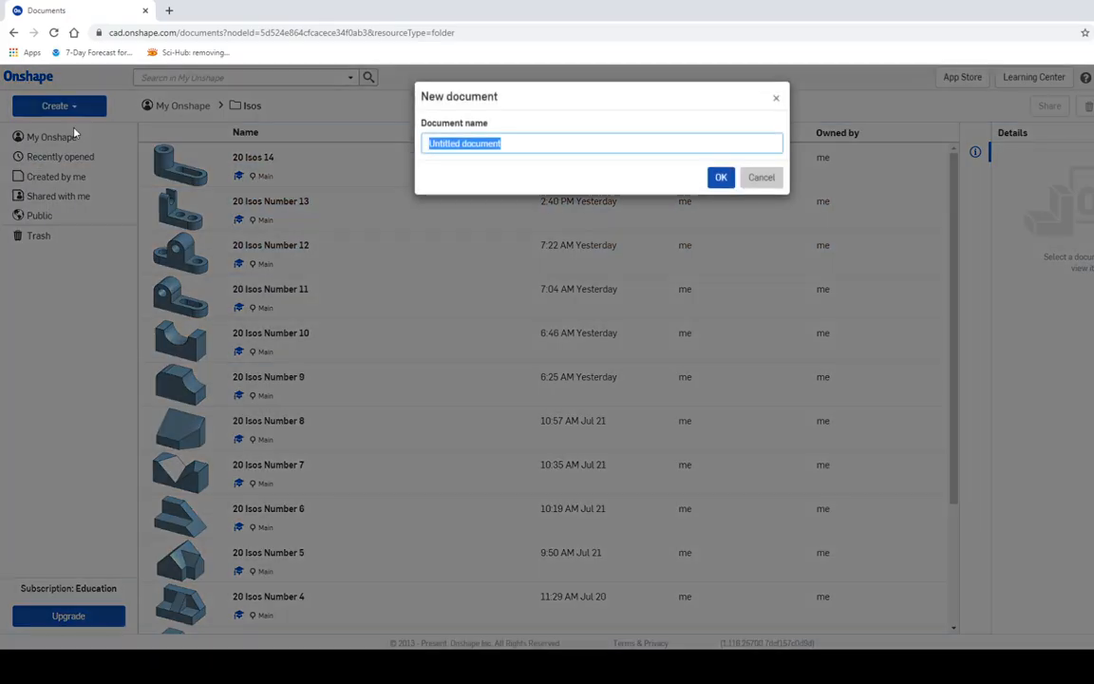
pyautogui.write('20 Isos')
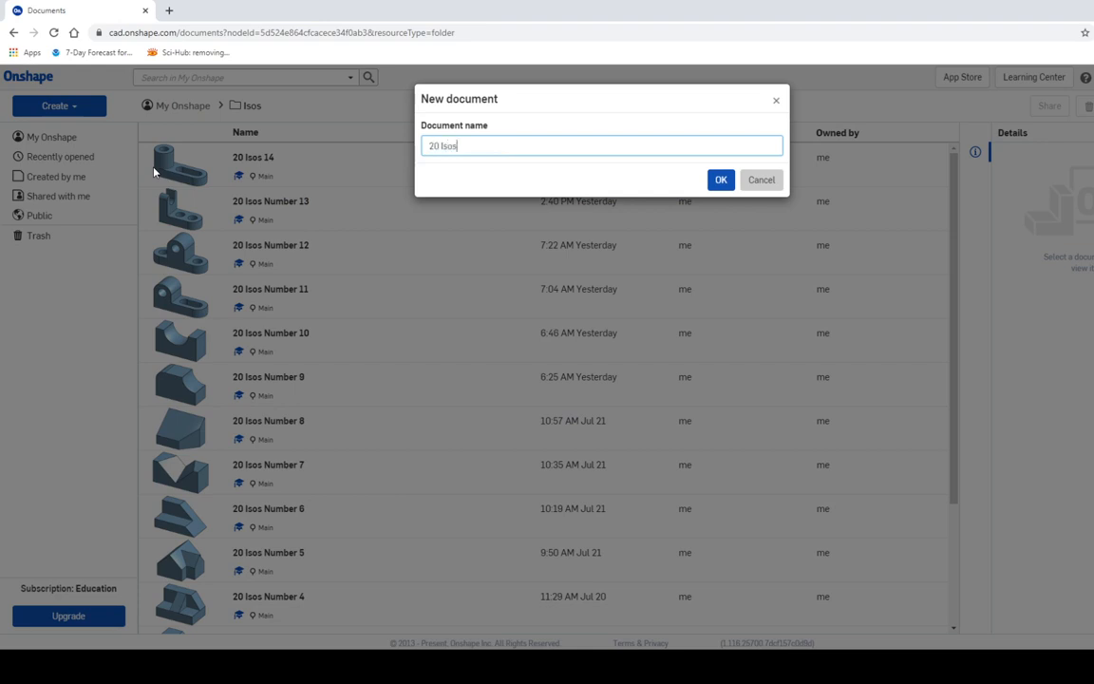
pyautogui.write(' 15')
pyautogui.press('BackSpace')
pyautogui.press('BackSpace')
pyautogui.write('Number 15')
pyautogui.press('Return')
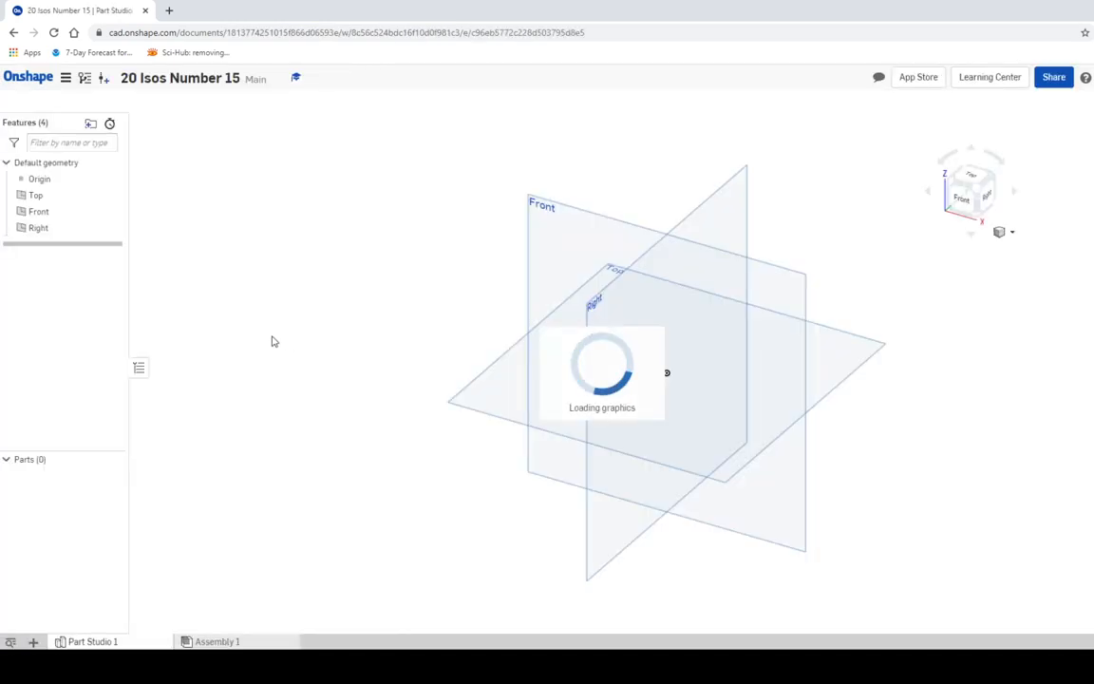
# On the Top plane, sketch a corner rectangle about 5.9 by 1.8 in for the base plate
pyautogui.click(78, 101)
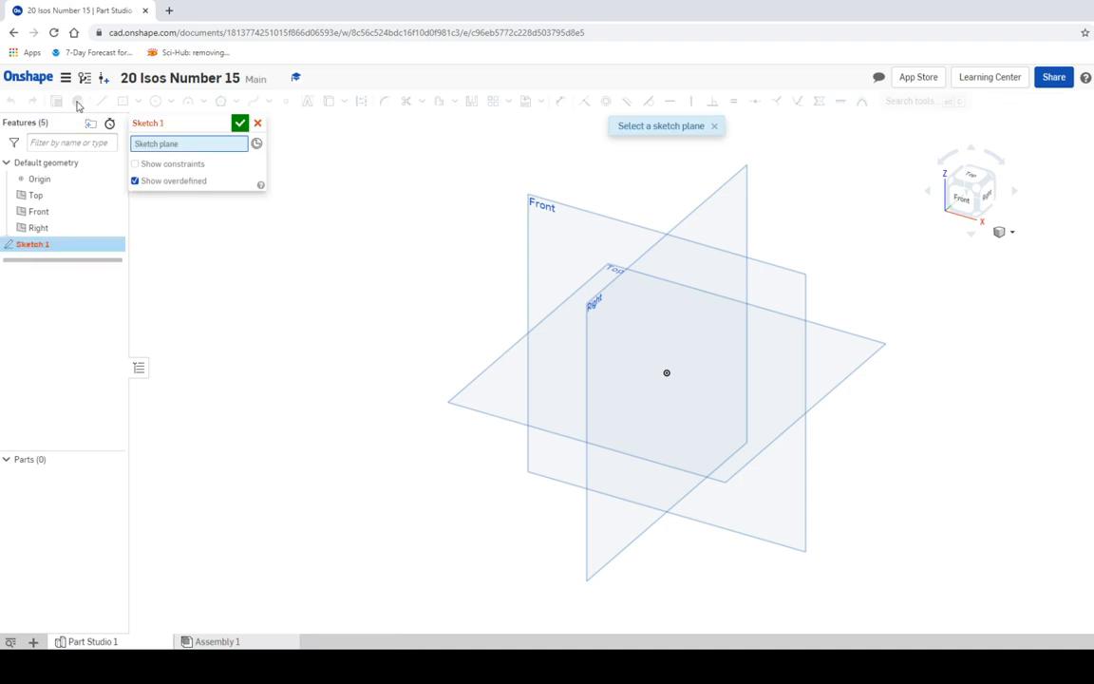
pyautogui.click(740, 318)
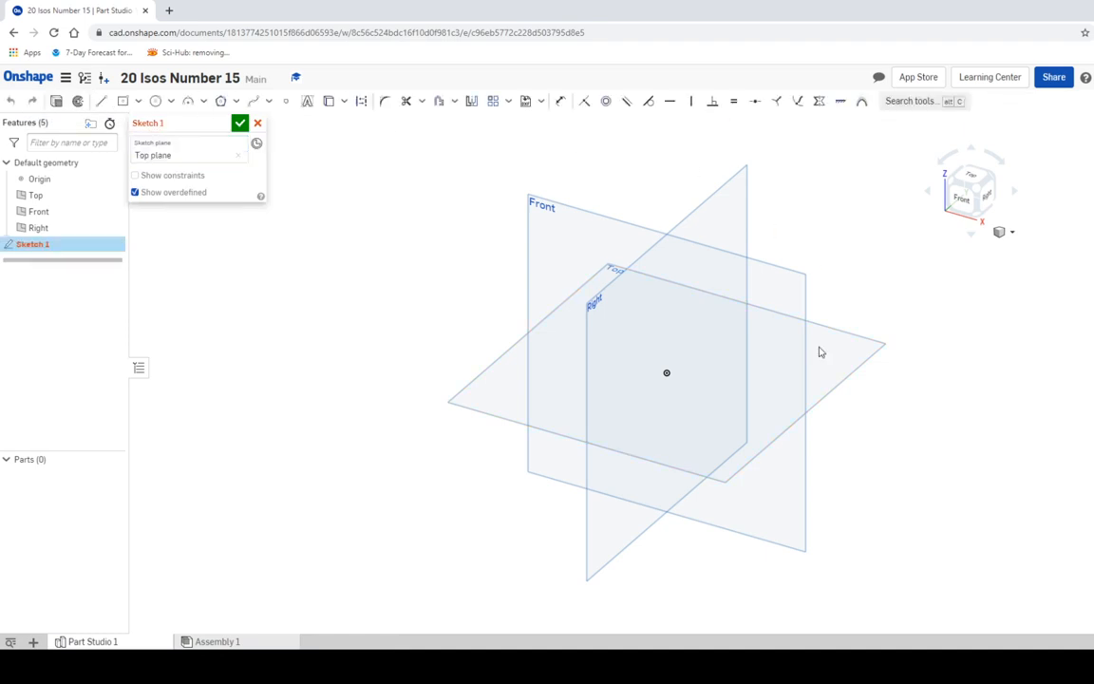
pyautogui.click(973, 182)
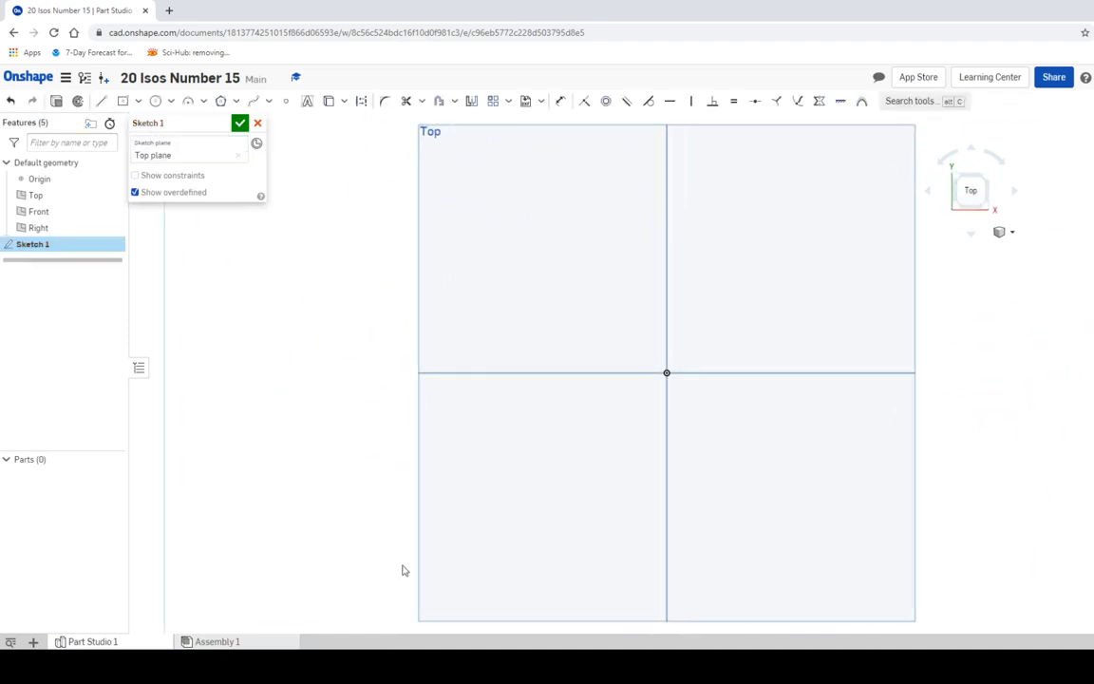
pyautogui.click(313, 667)
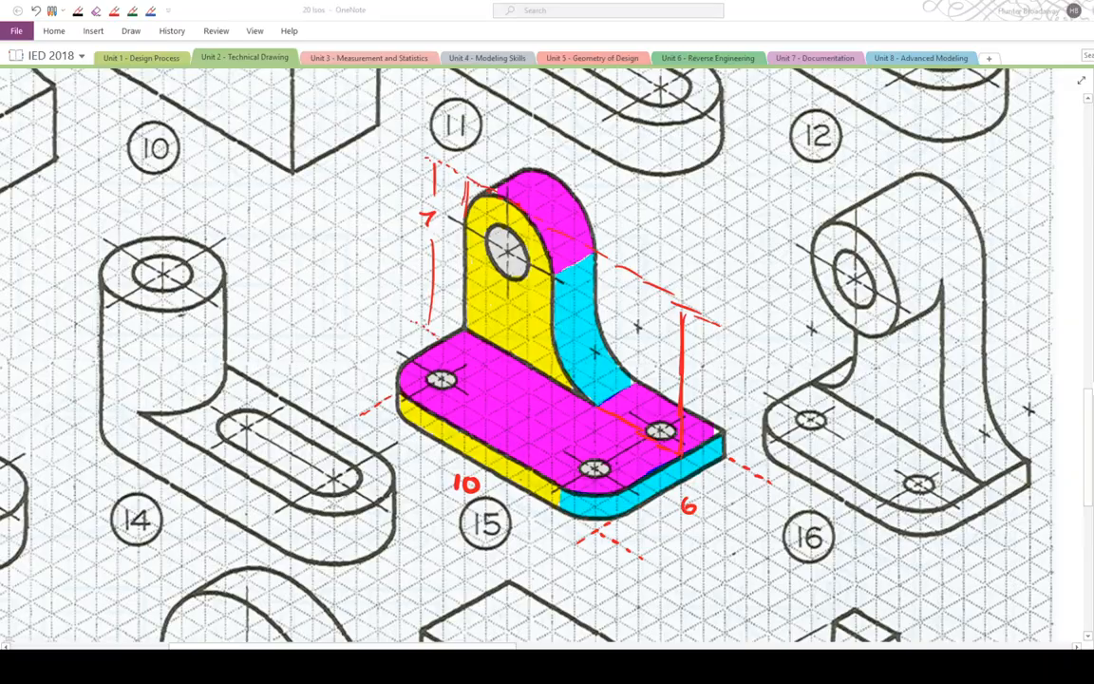
pyautogui.click(257, 667)
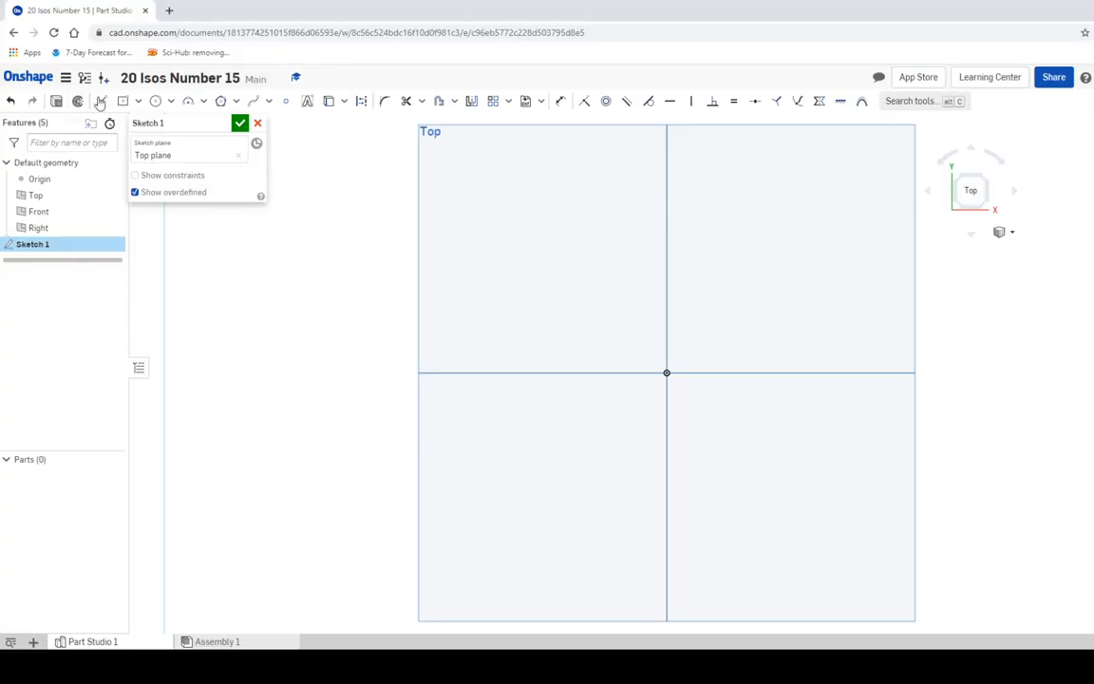
pyautogui.click(138, 101)
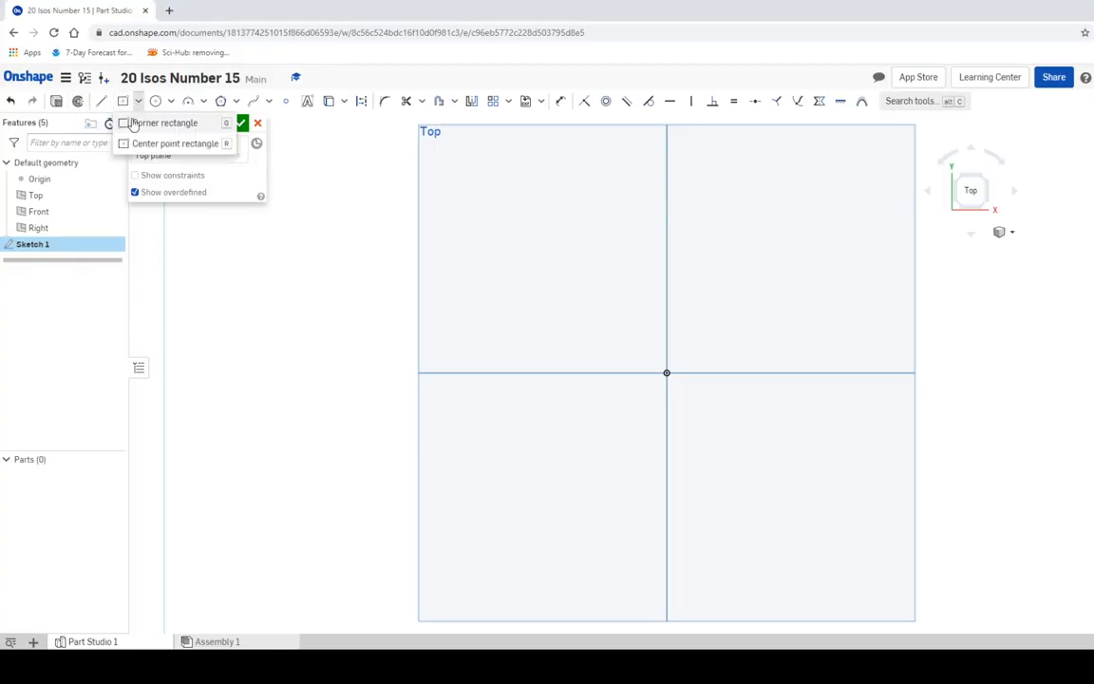
pyautogui.click(134, 125)
pyautogui.click(455, 187)
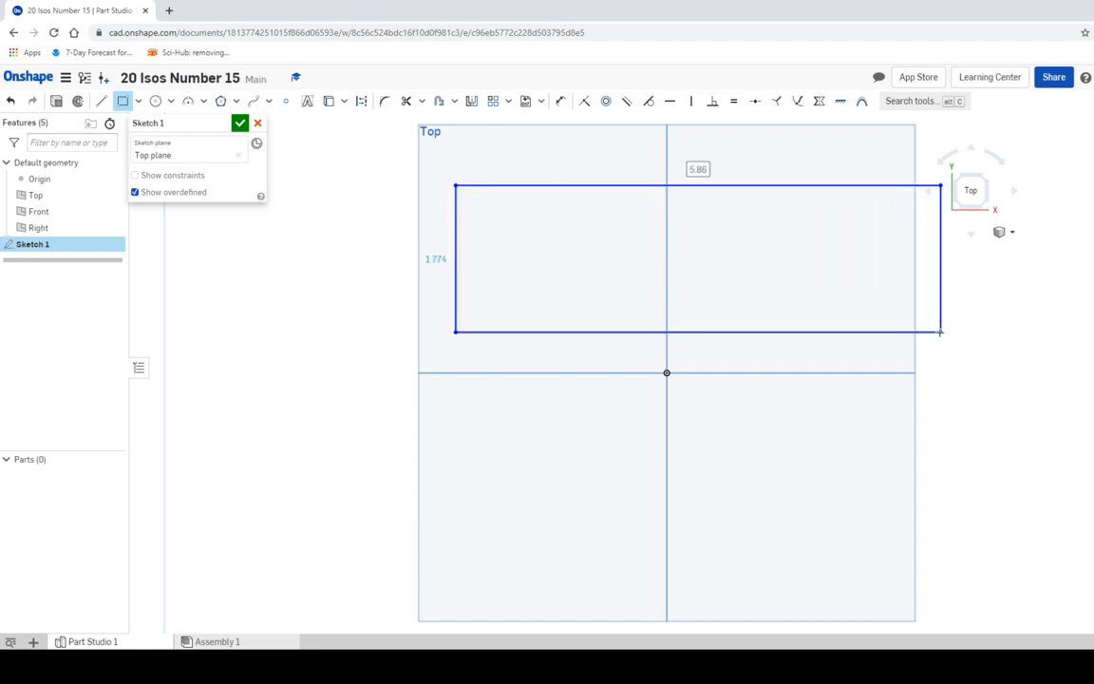
pyautogui.click(940, 332)
# Set the rectangle's width to 10 in and its height to 6 in, and finish the sketch
pyautogui.write('10')
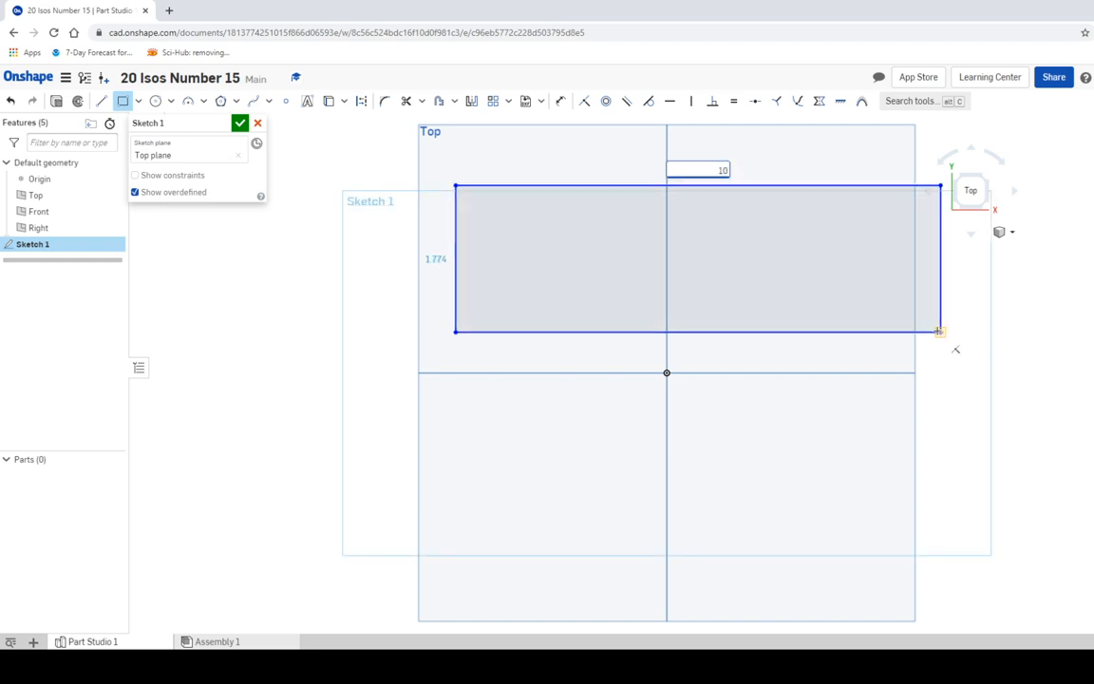
pyautogui.hotkey('ctrl', 'a')
pyautogui.write('66')
pyautogui.press('BackSpace')
pyautogui.press('BackSpace')
pyautogui.write('10')
pyautogui.press('Return')
pyautogui.write('6')
pyautogui.press('Return')
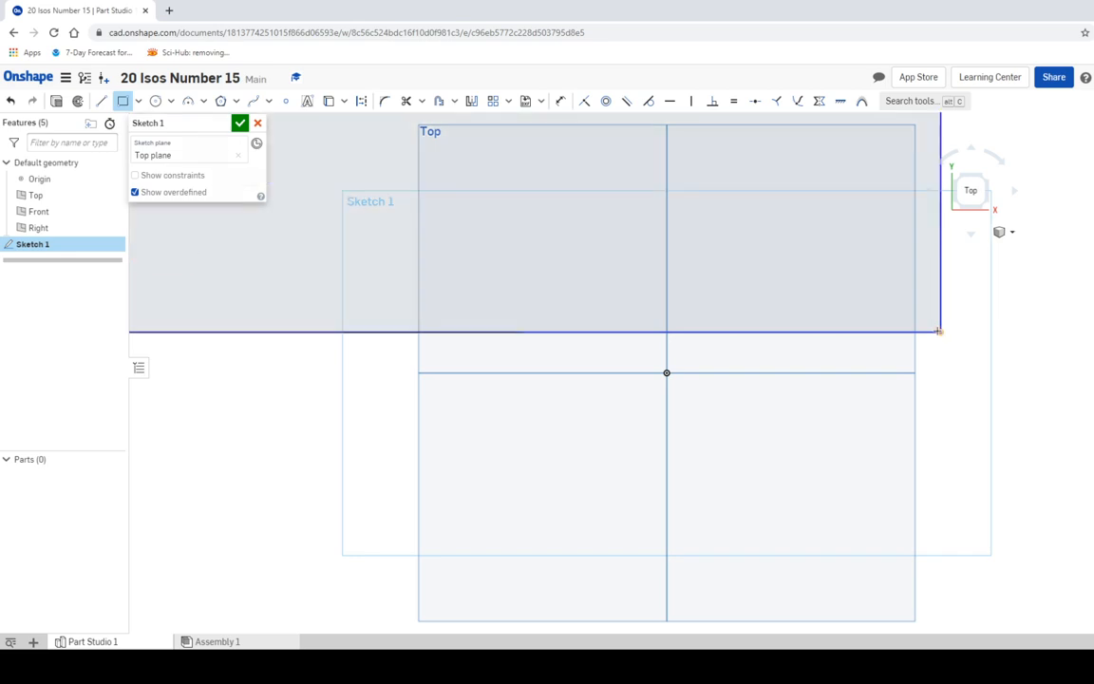
pyautogui.click(239, 123)
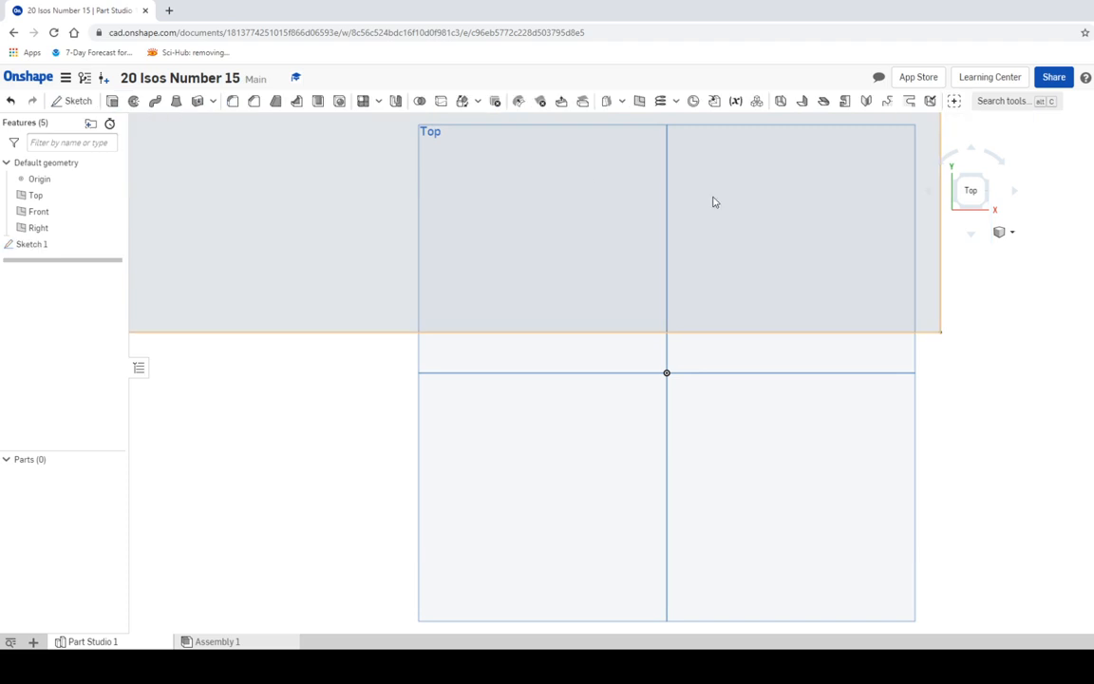
# Extrude the base rectangle upward 1 in as a new solid, checking the thickness against the OneNote drawing
pyautogui.click(986, 208)
pyautogui.moveTo(771, 225); pyautogui.dragTo(679, 288, button='middle')
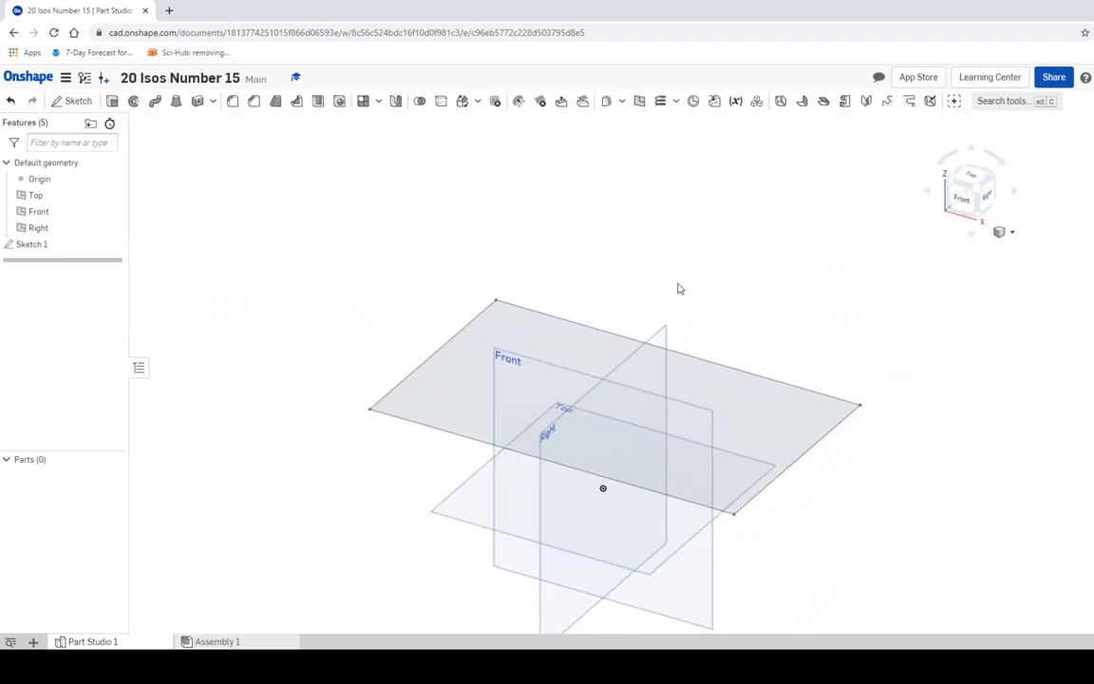
pyautogui.click(331, 667)
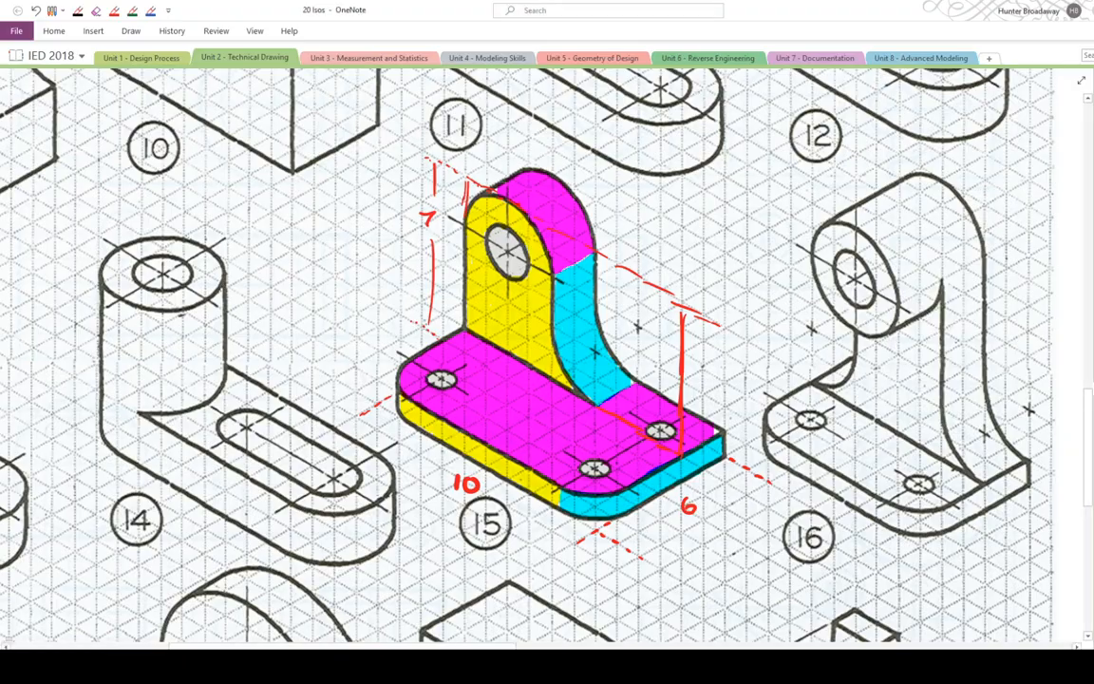
pyautogui.click(333, 667)
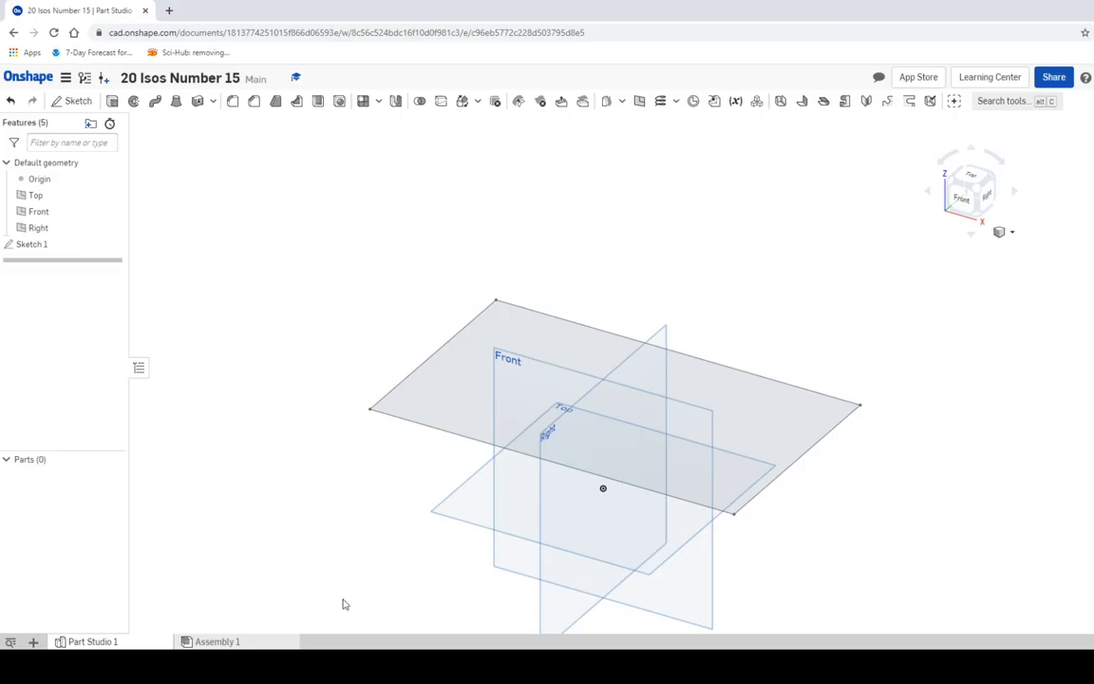
pyautogui.click(112, 101)
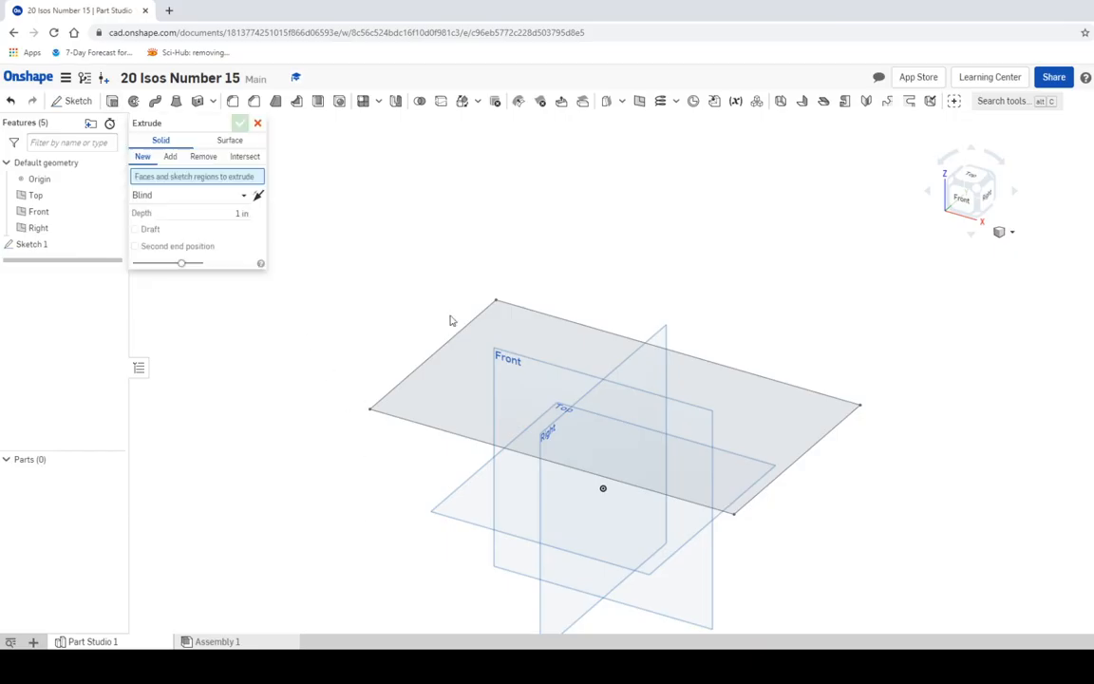
pyautogui.click(741, 404)
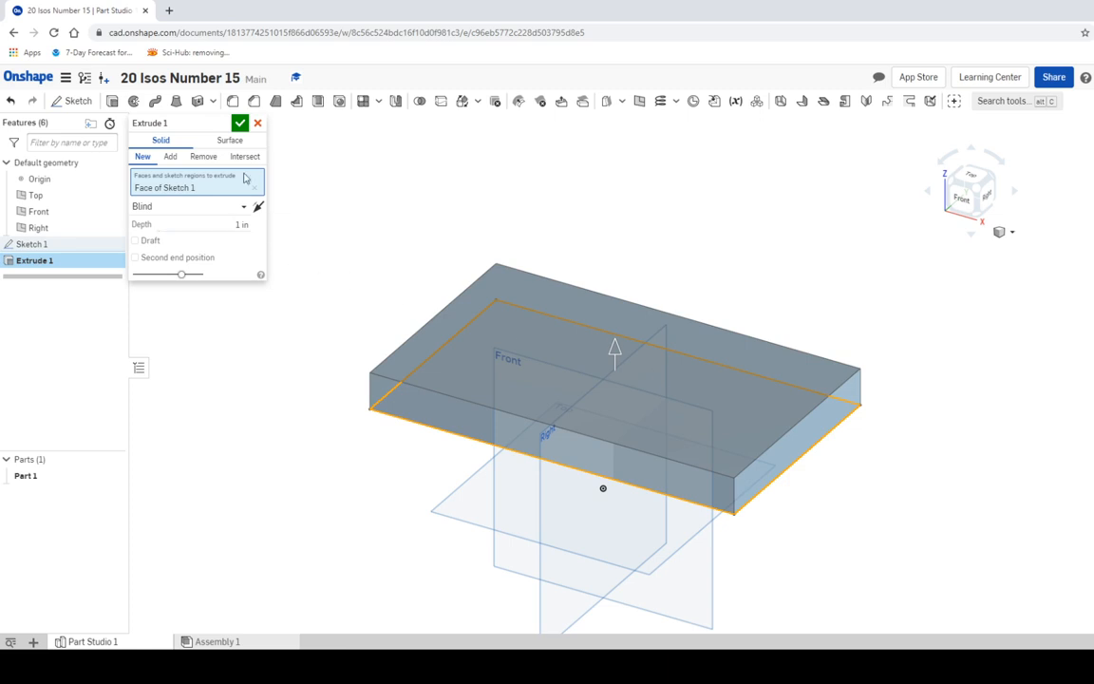
pyautogui.click(240, 124)
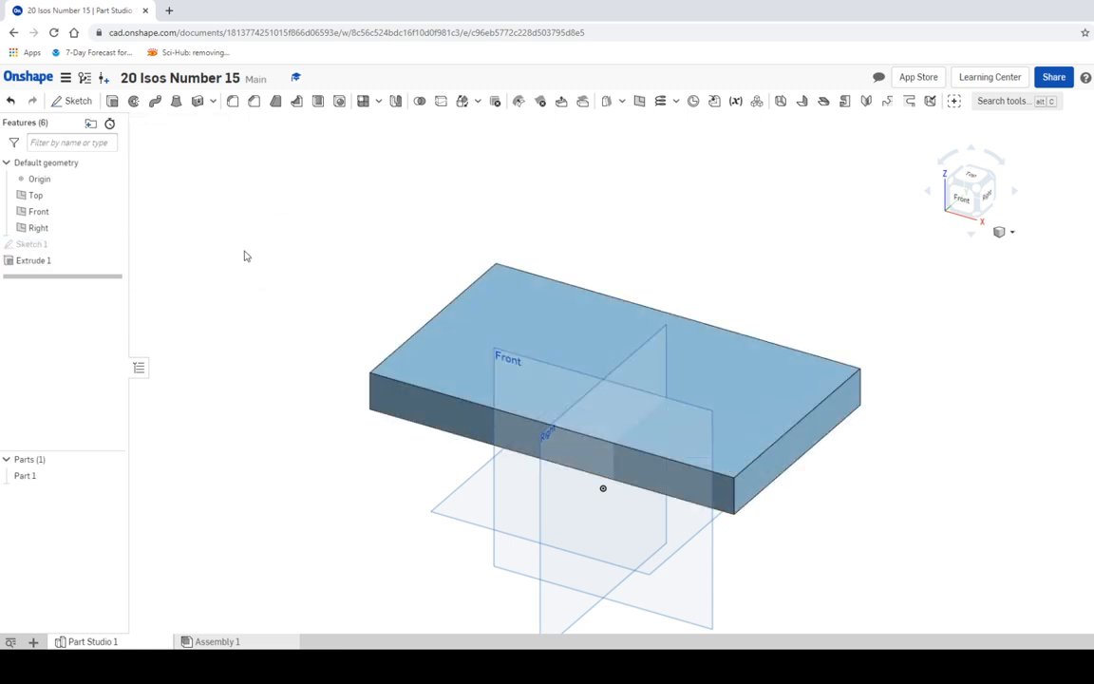
# Sketch a 10 by 2 in corner rectangle along the back edge of the plate's top face
pyautogui.hotkey('alt', 'Tab')
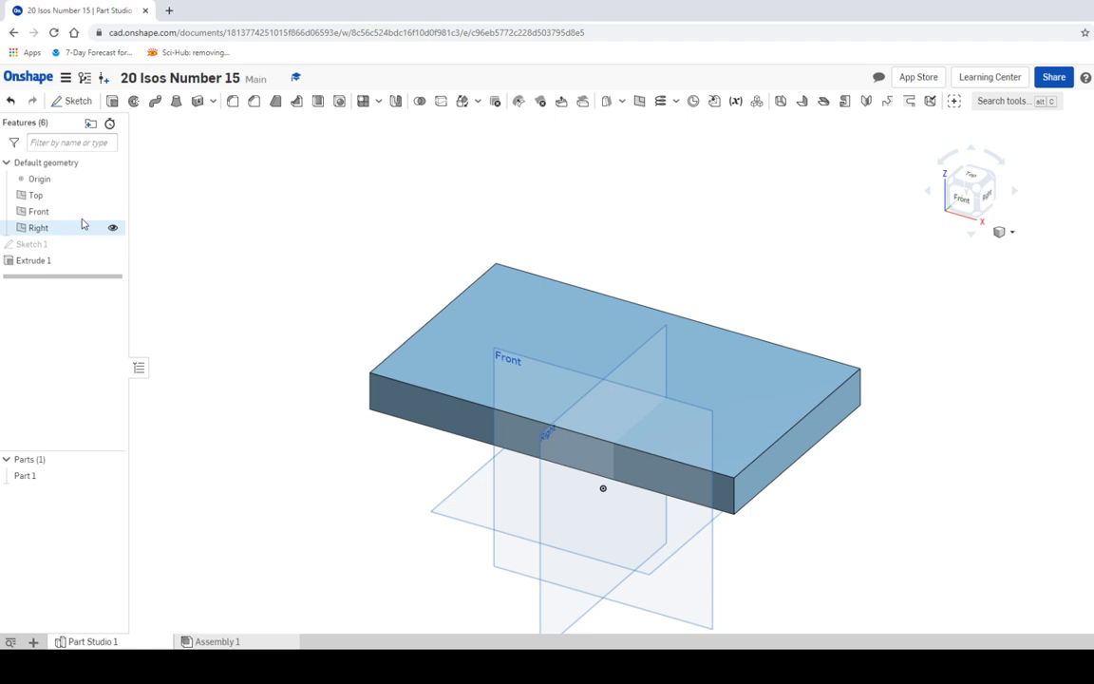
pyautogui.click(76, 102)
pyautogui.click(490, 281)
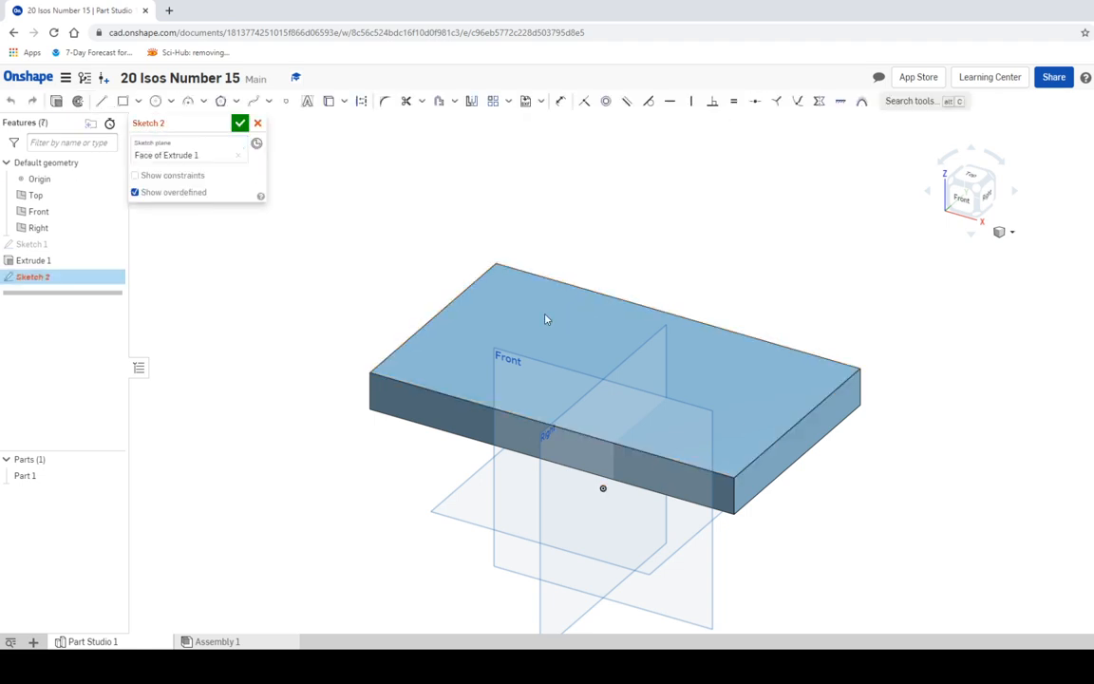
pyautogui.click(976, 176)
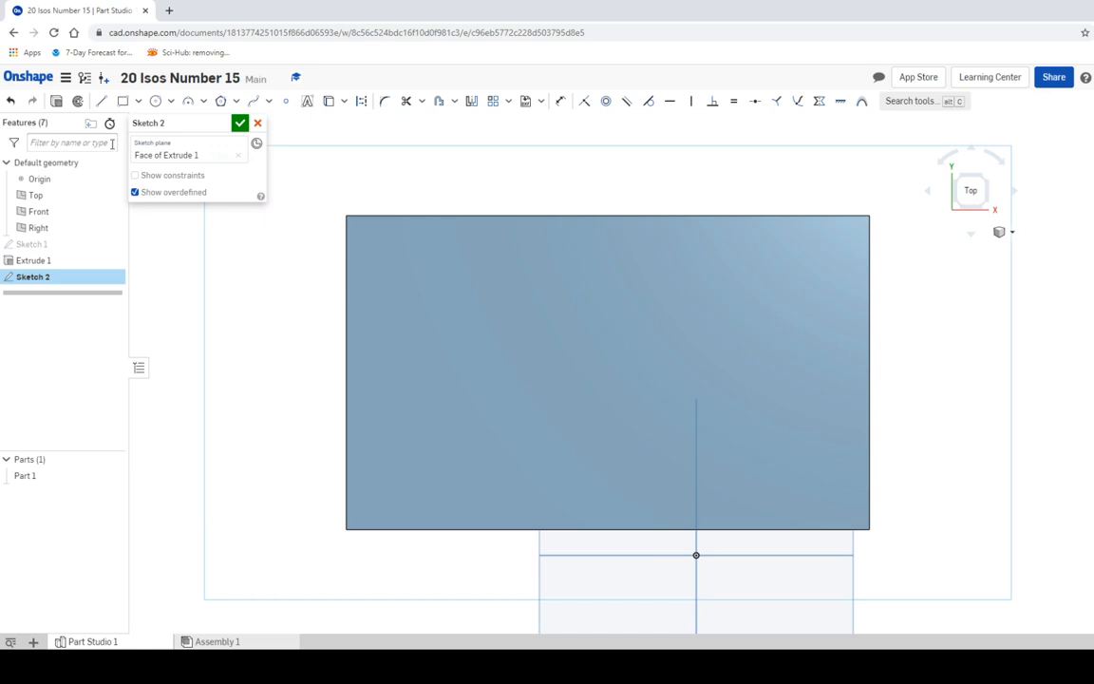
pyautogui.click(123, 101)
pyautogui.click(346, 215)
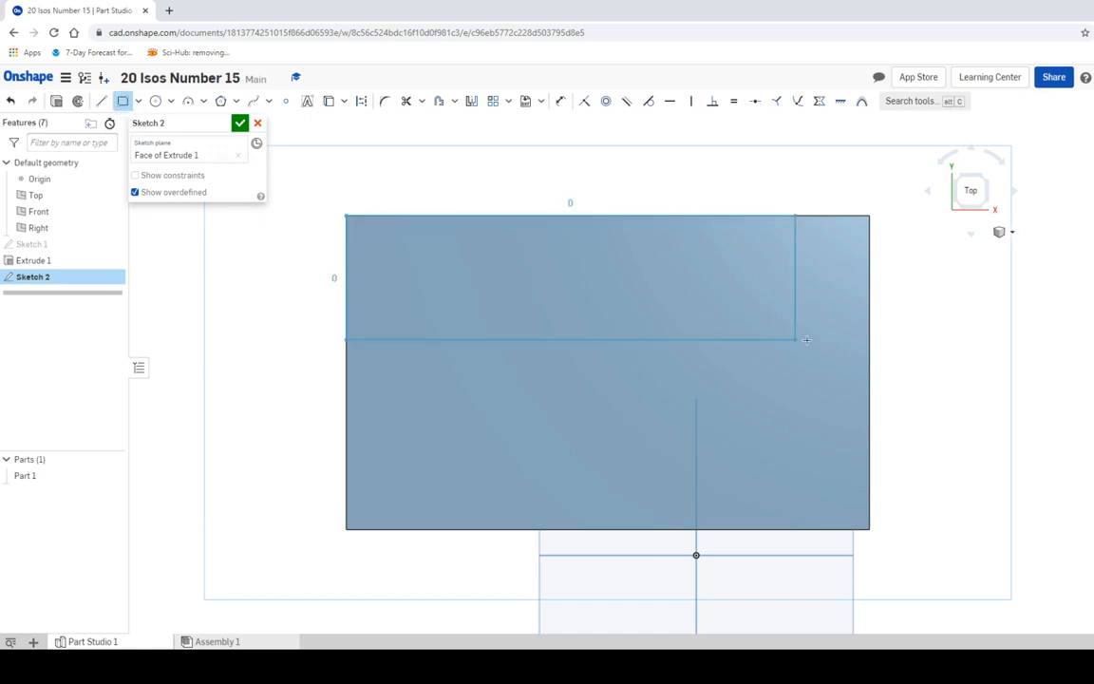
pyautogui.click(857, 337)
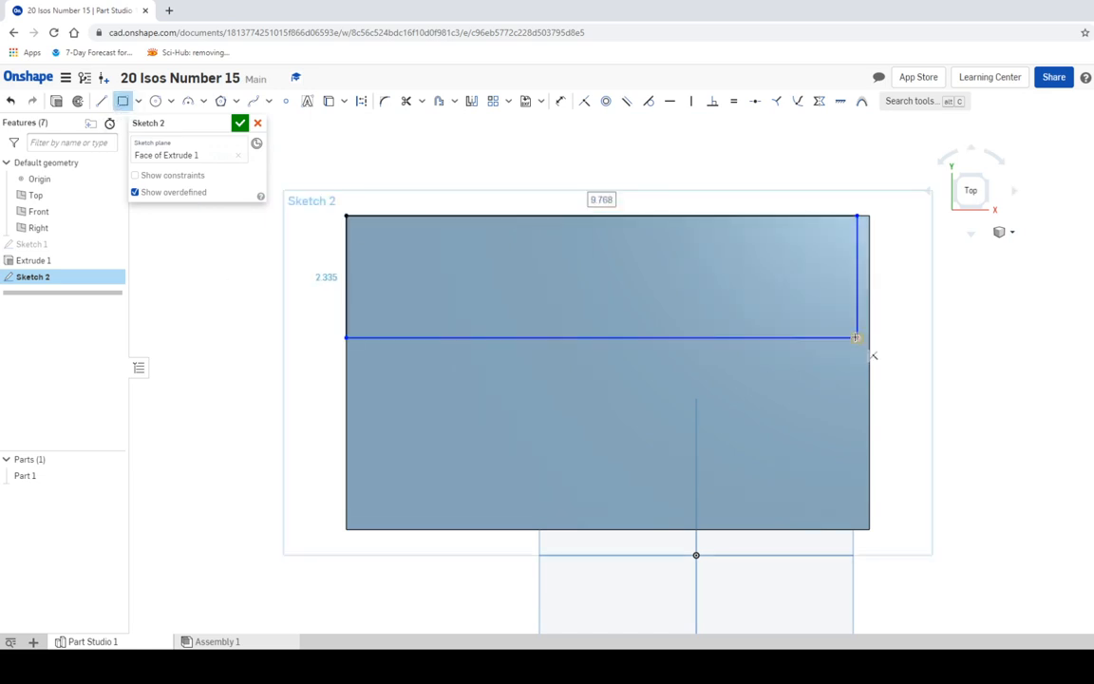
pyautogui.write('10')
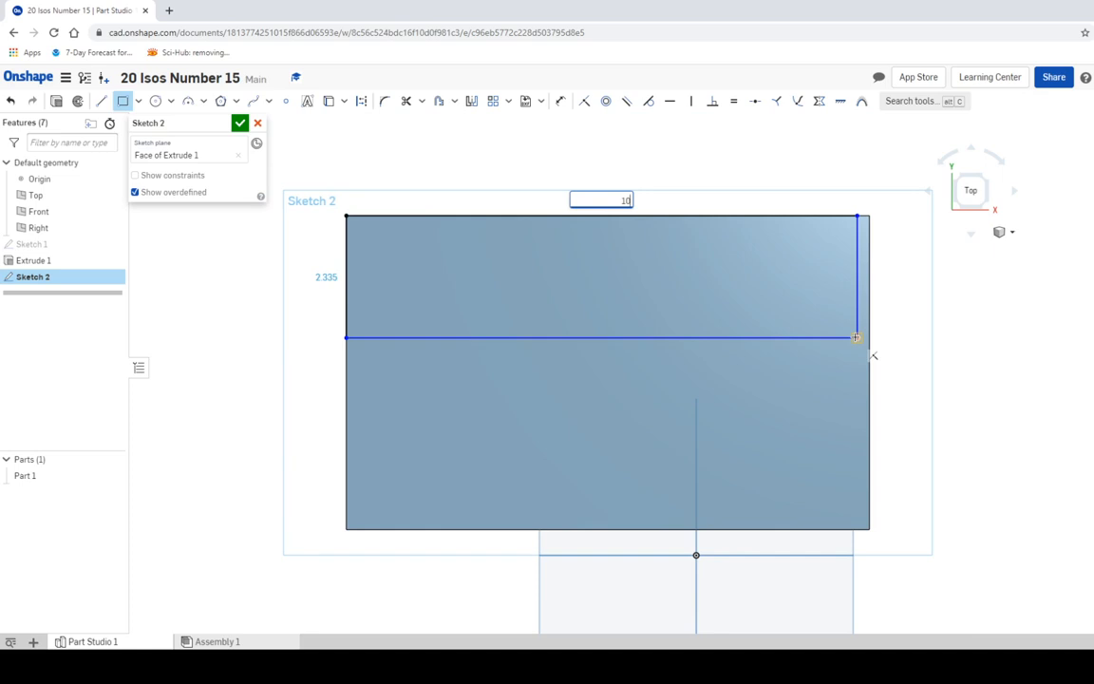
pyautogui.press('Tab')
pyautogui.write('2')
pyautogui.press('Return')
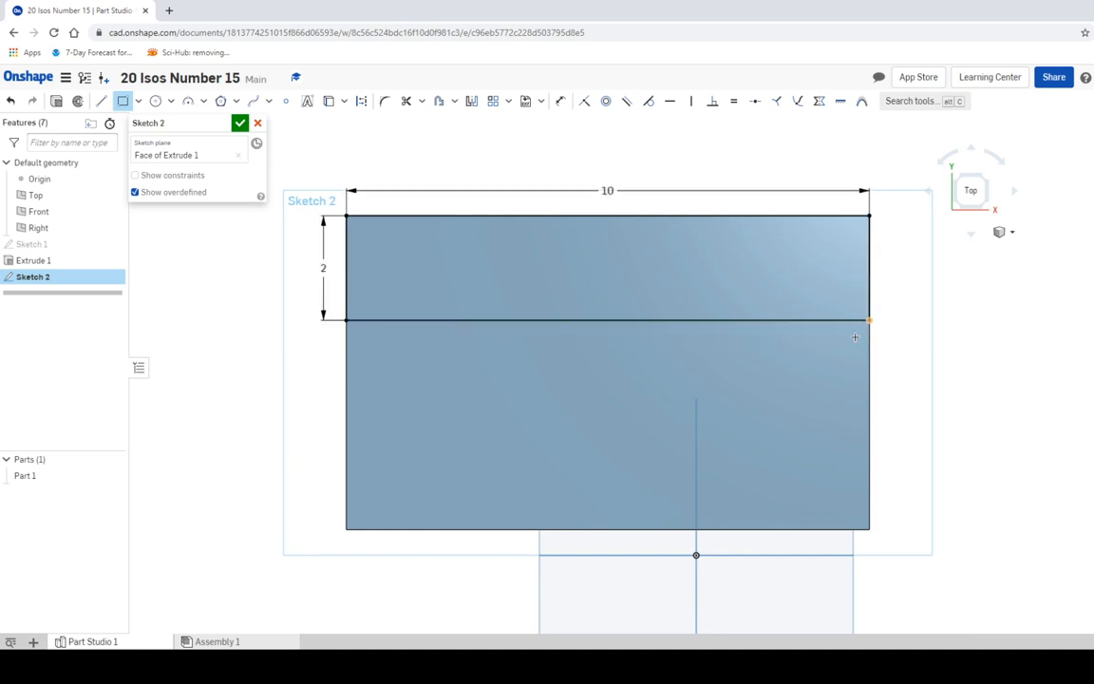
pyautogui.click(239, 125)
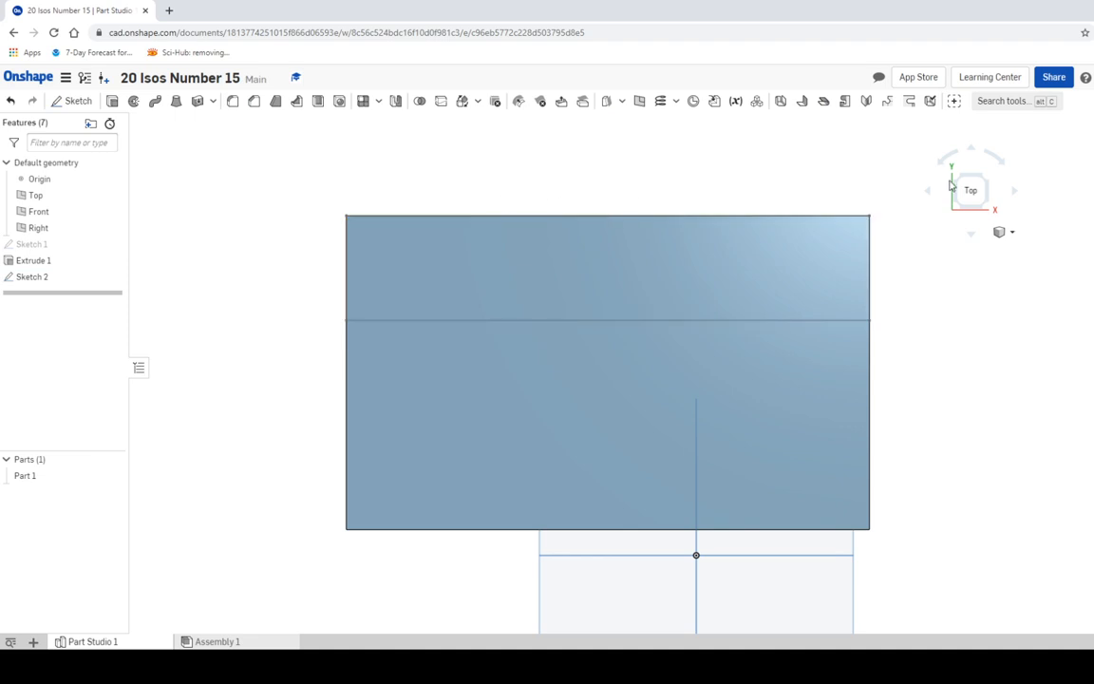
# Extrude the 10 by 2 in strip upward 6 in, added to the base plate, after checking the upright's height in the OneNote drawing
pyautogui.click(986, 206)
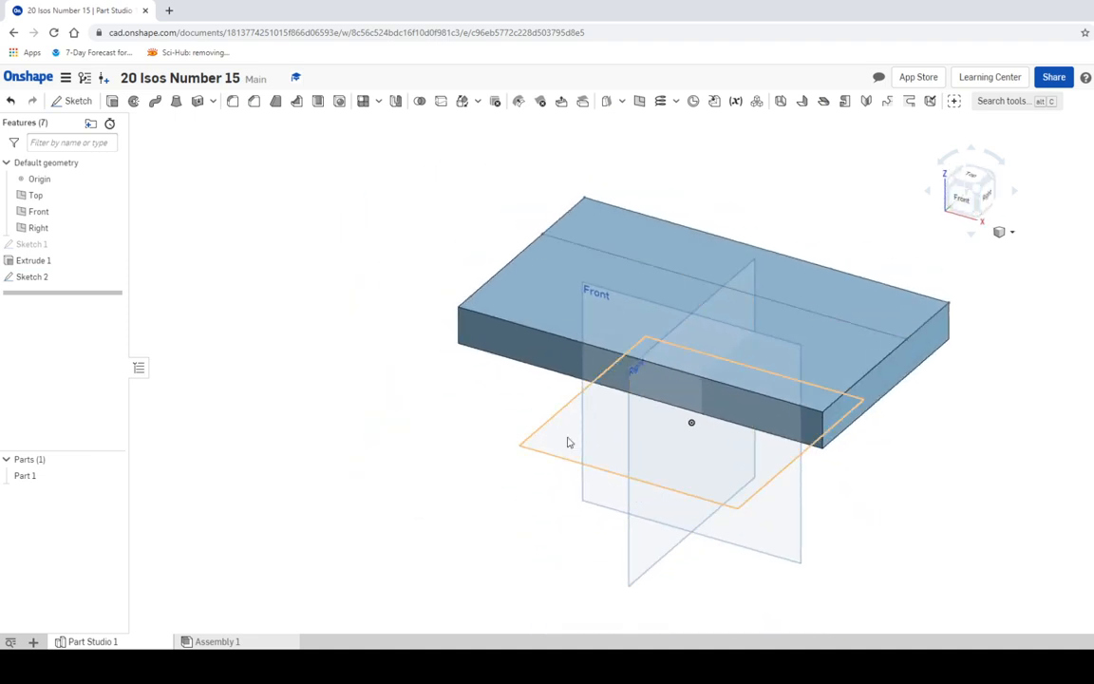
pyautogui.click(348, 666)
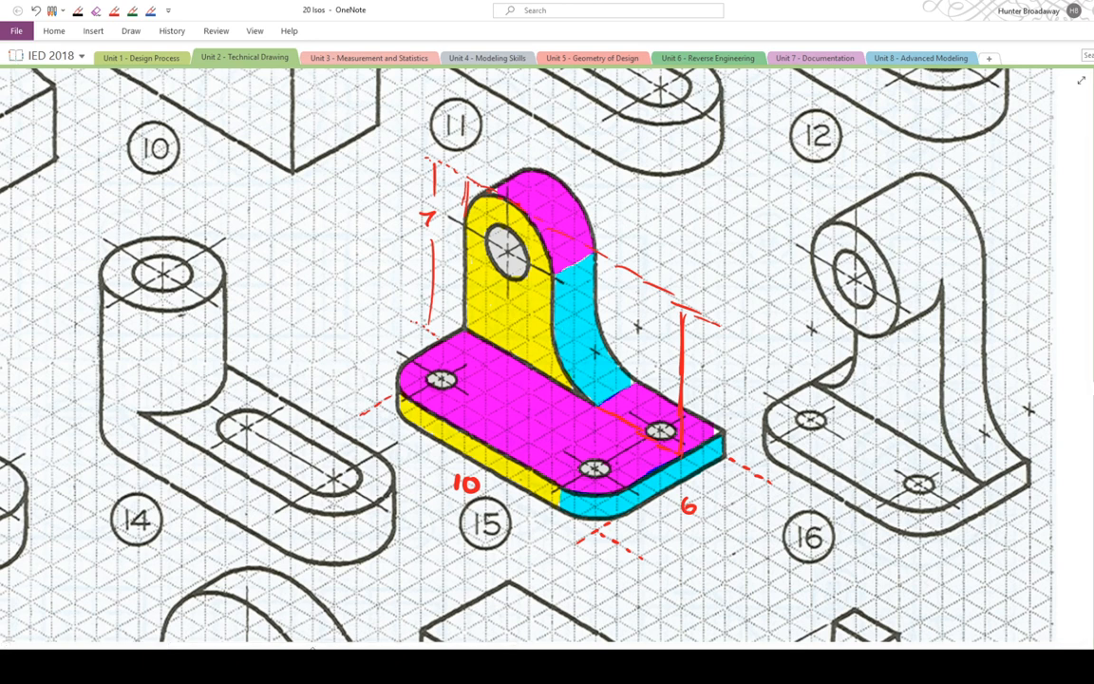
pyautogui.hotkey('alt', 'Tab')
pyautogui.moveTo(415, 381); pyautogui.dragTo(312, 466, button='middle')
pyautogui.click(114, 102)
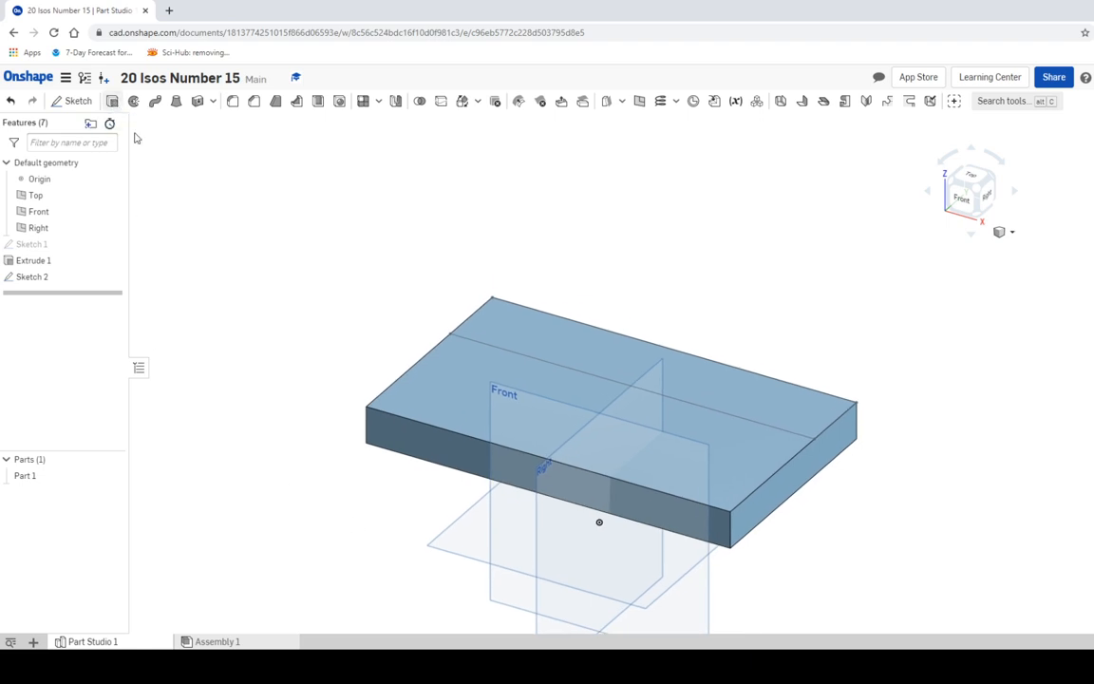
pyautogui.click(584, 351)
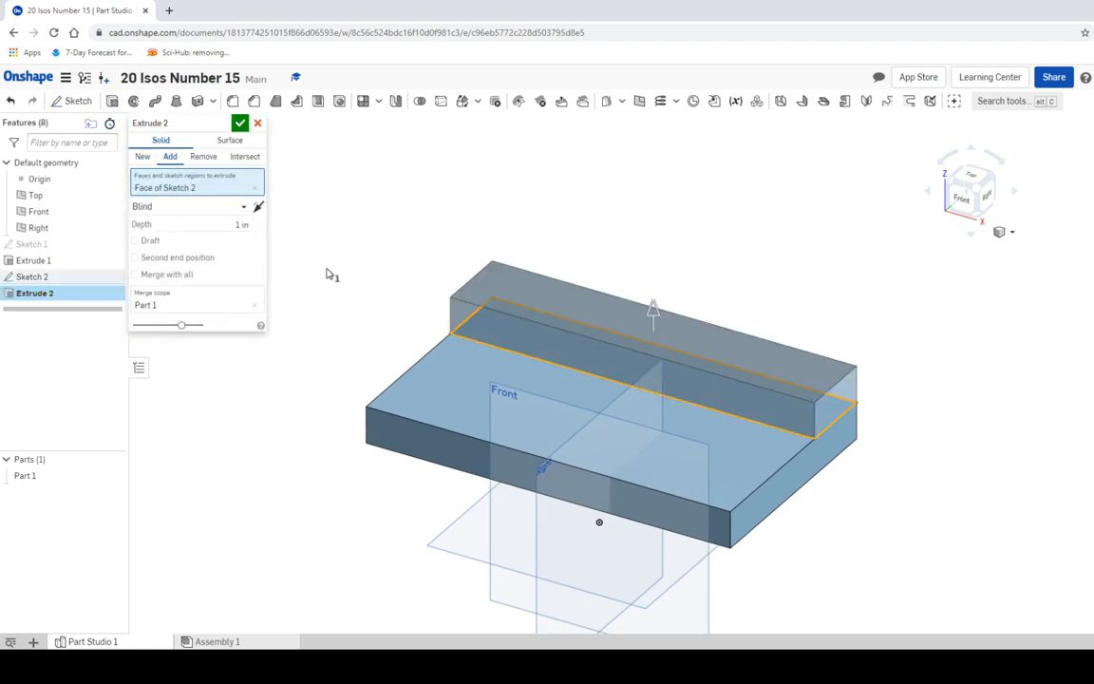
pyautogui.click(229, 225)
pyautogui.write('6')
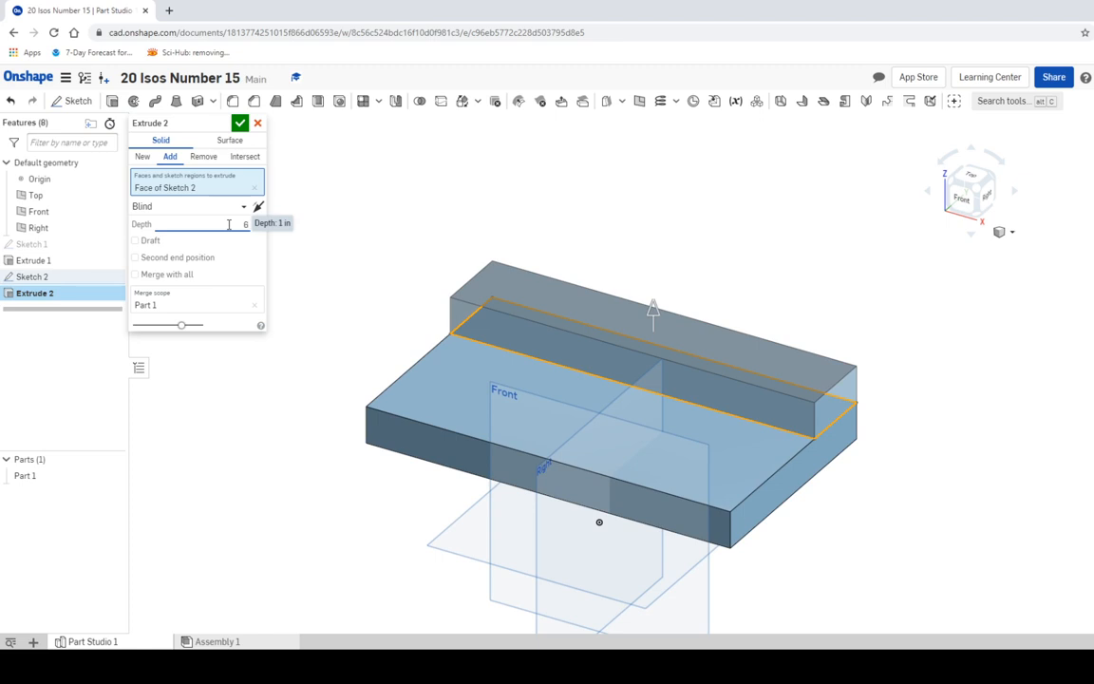
pyautogui.press('Return')
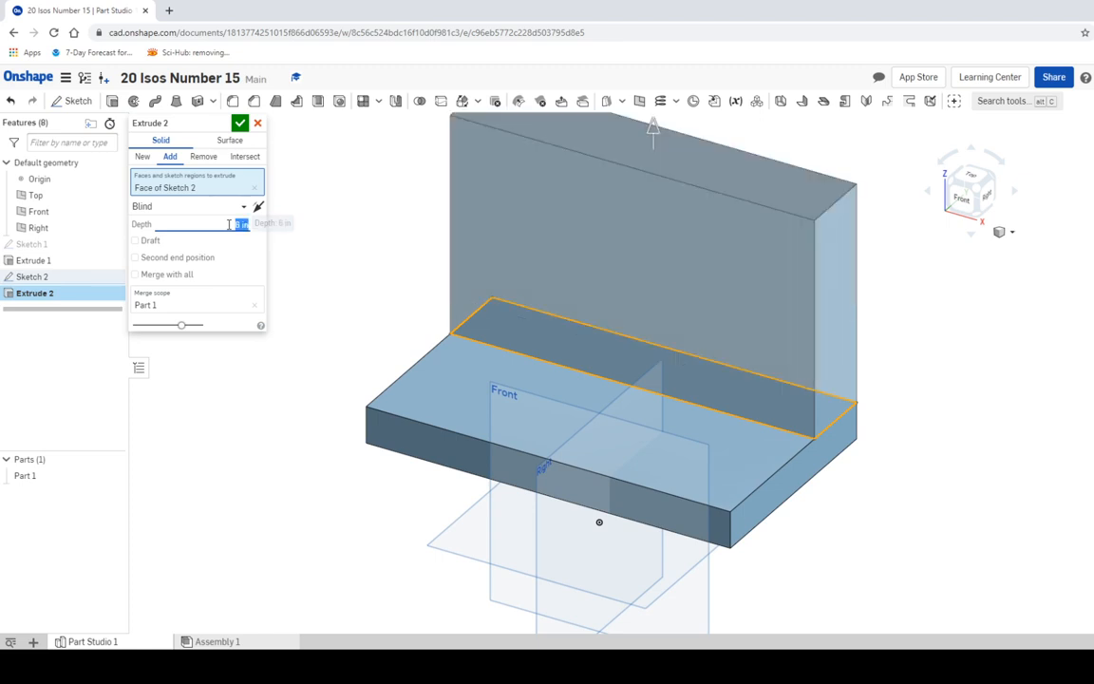
pyautogui.moveTo(371, 304); pyautogui.dragTo(302, 437, button='middle')
pyautogui.moveTo(335, 385); pyautogui.dragTo(341, 374, button='middle')
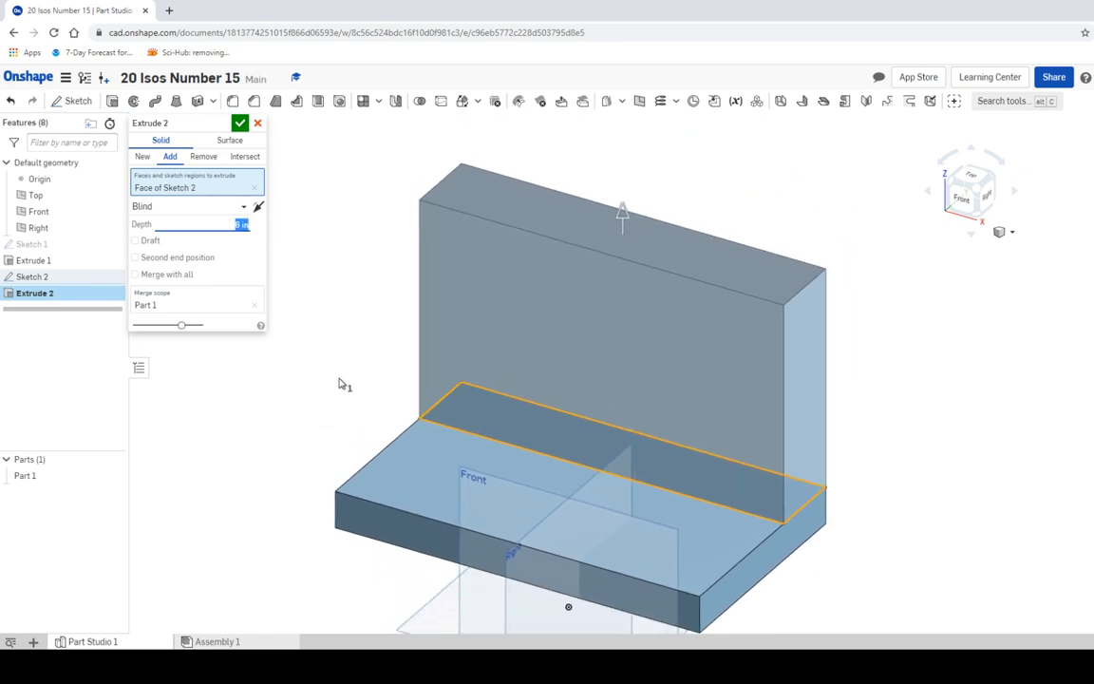
pyautogui.click(241, 125)
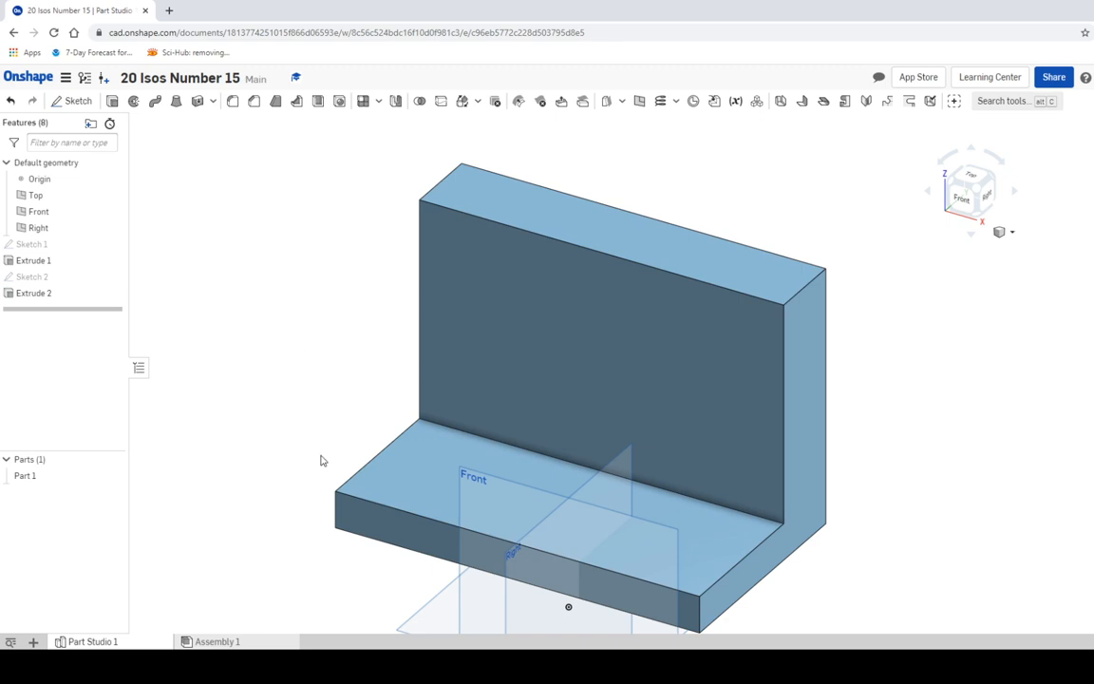
# Check the upright's rounding in the OneNote drawing and fillet its upper left edge with a 2 in radius
pyautogui.click(403, 665)
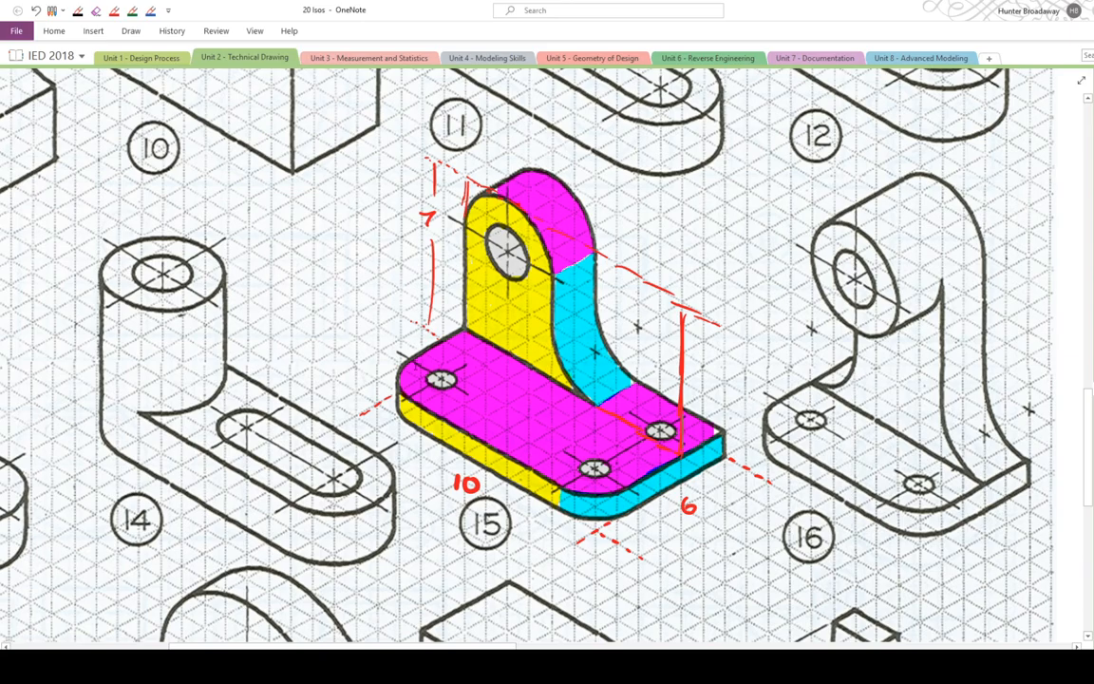
pyautogui.hotkey('alt', 'Tab')
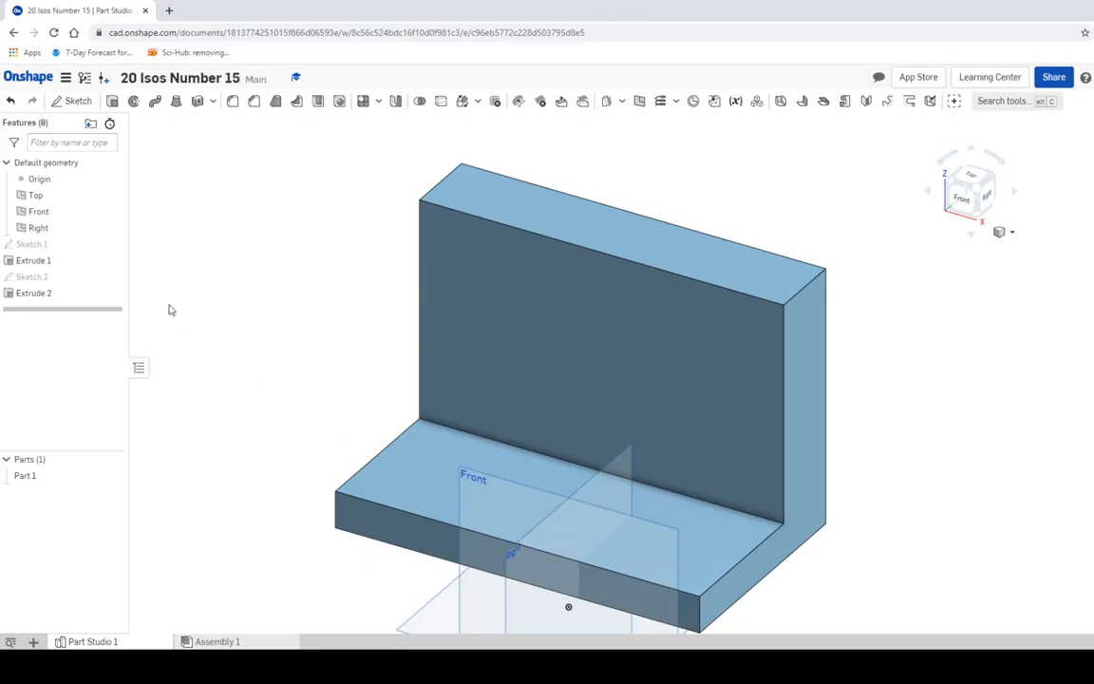
pyautogui.click(233, 101)
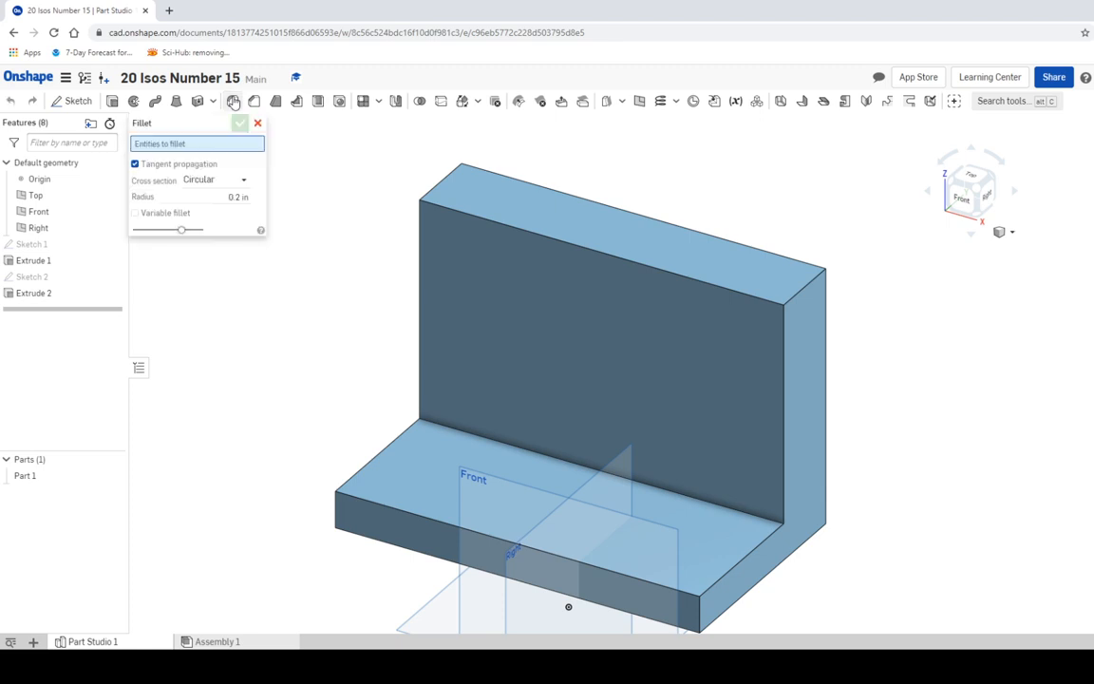
pyautogui.click(221, 196)
pyautogui.write('2')
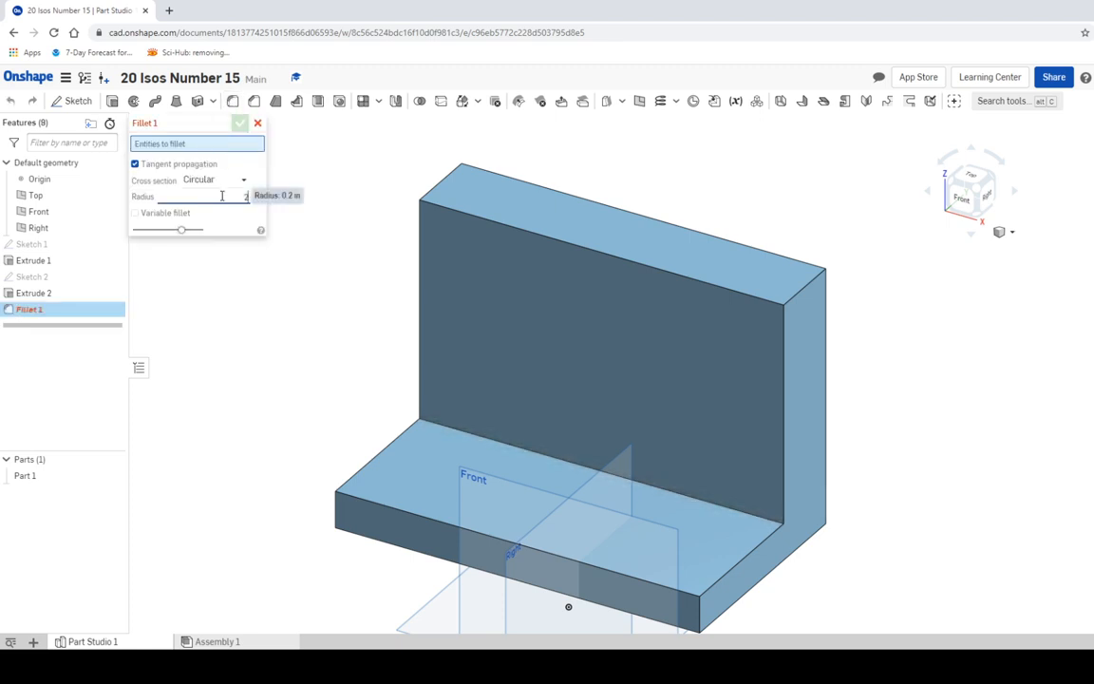
pyautogui.press('Return')
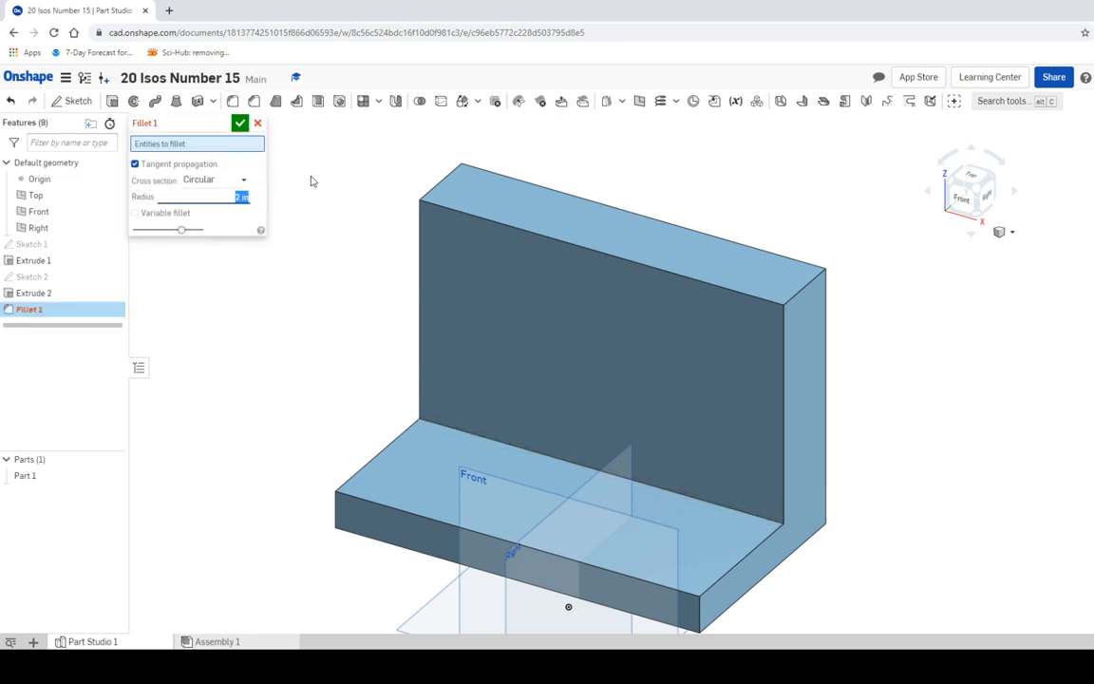
pyautogui.click(448, 186)
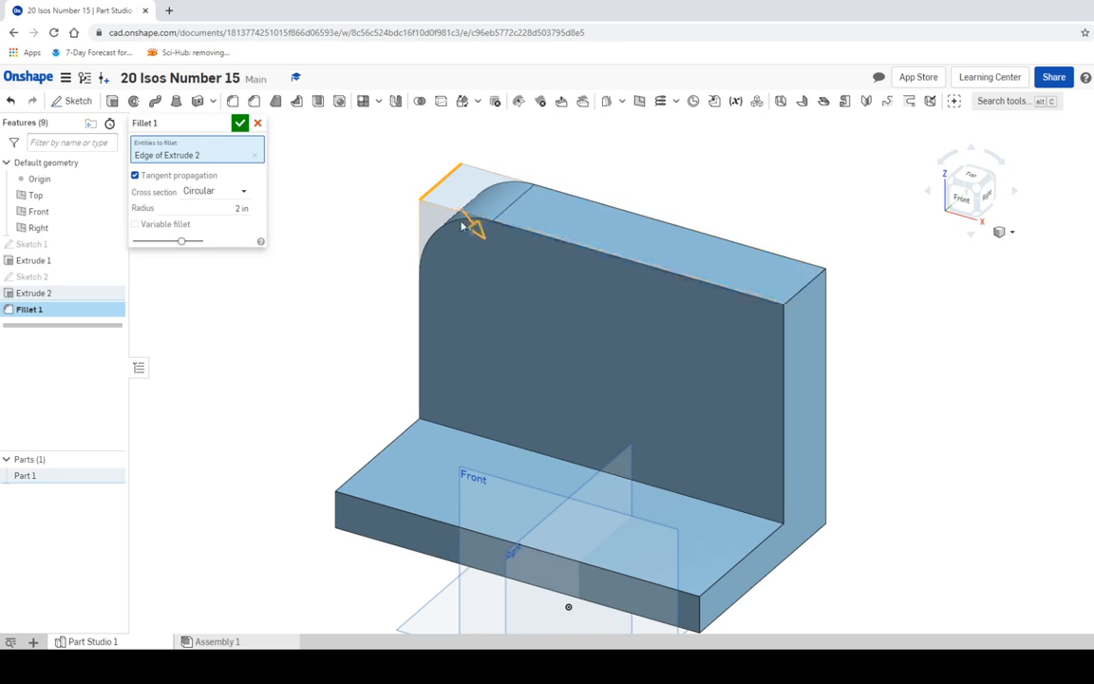
pyautogui.click(239, 123)
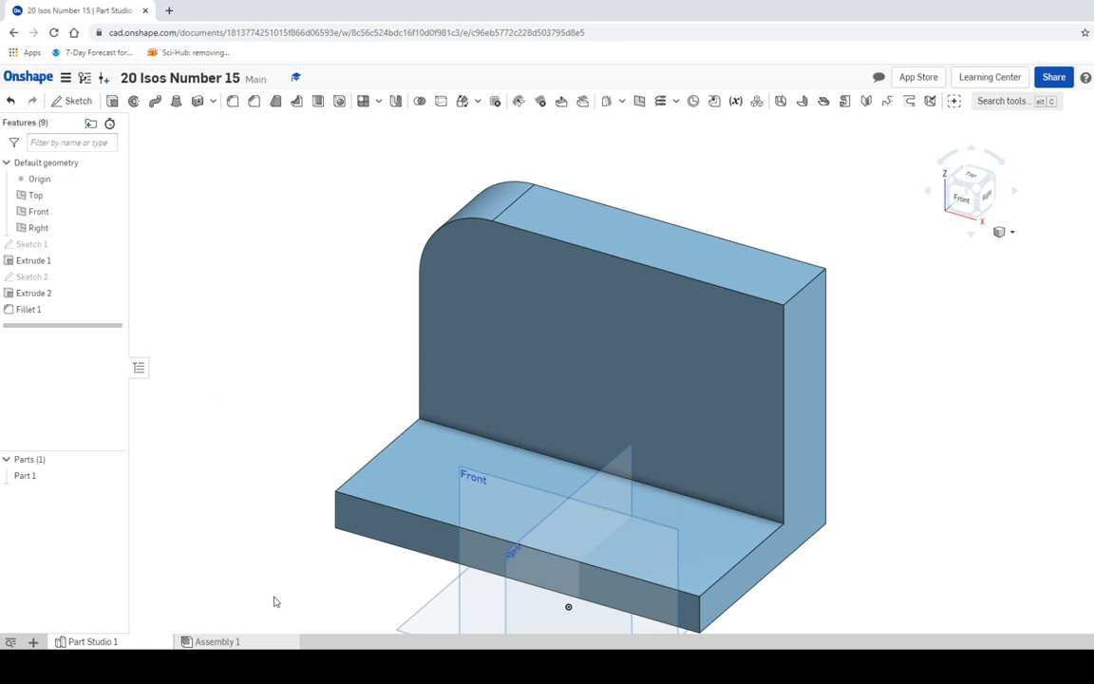
# On the upright's front face, sketch a 6 by 6 in corner rectangle from the lower right corner, consulting the OneNote drawing for the cutout
pyautogui.click(61, 102)
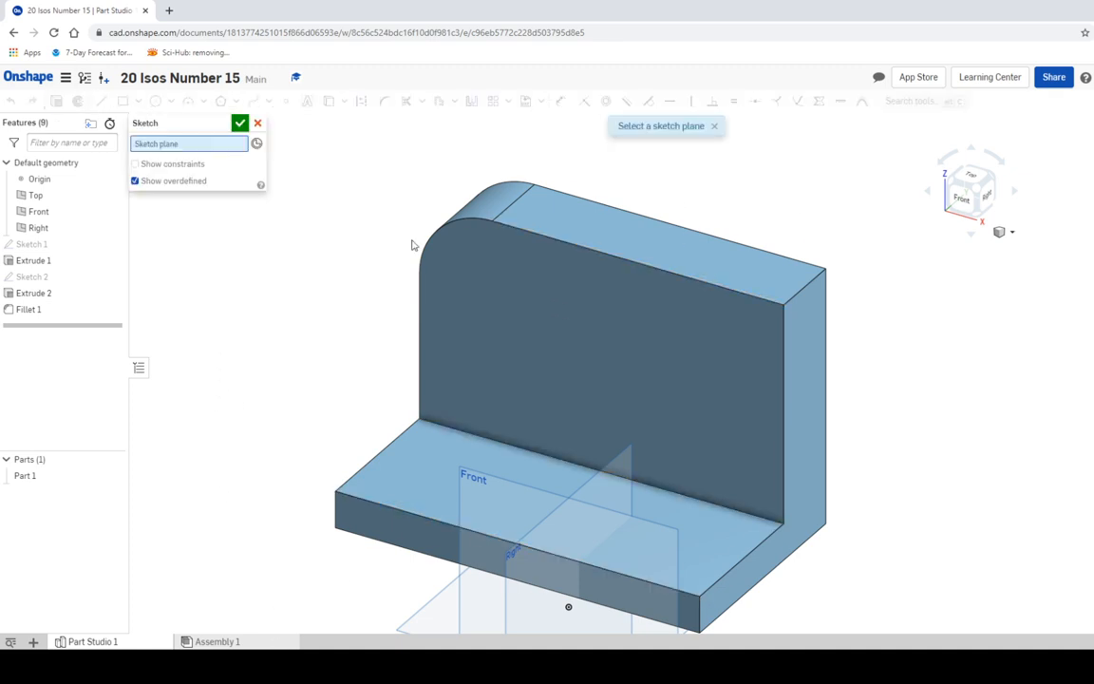
pyautogui.click(605, 355)
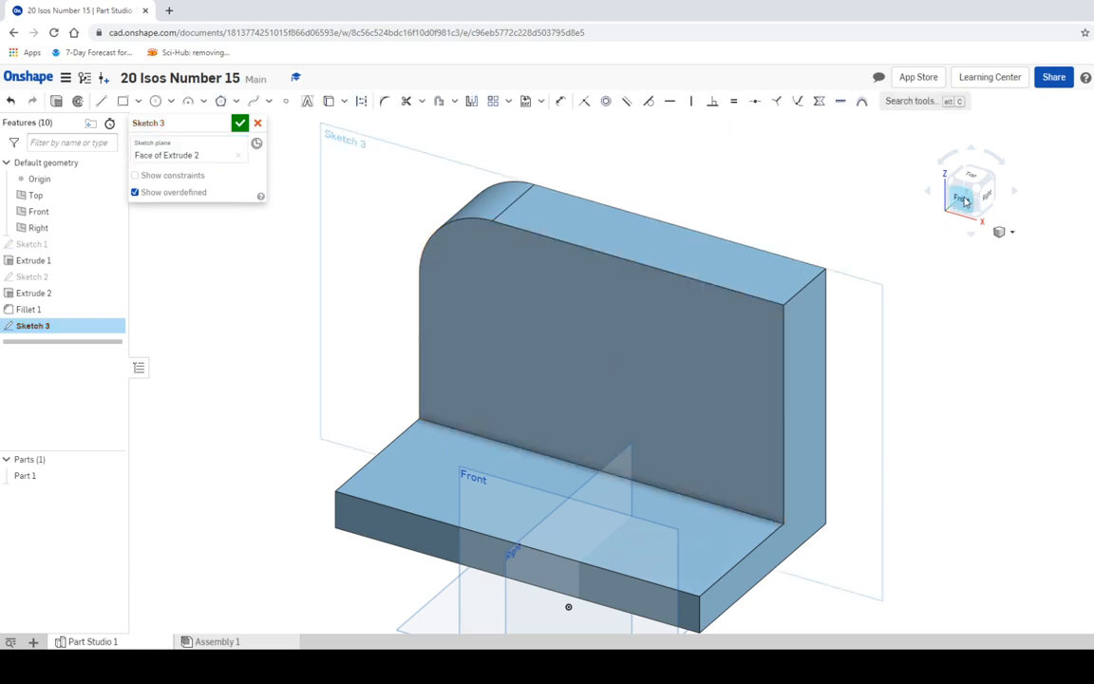
pyautogui.click(965, 200)
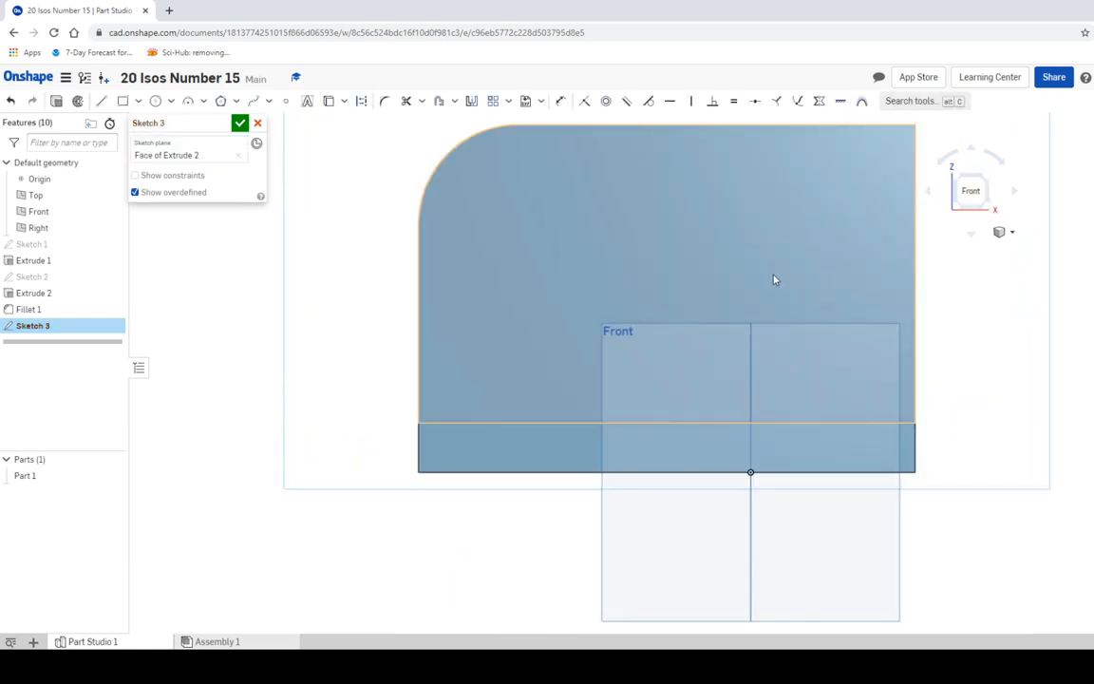
pyautogui.moveTo(774, 279); pyautogui.dragTo(685, 373, button='middle')
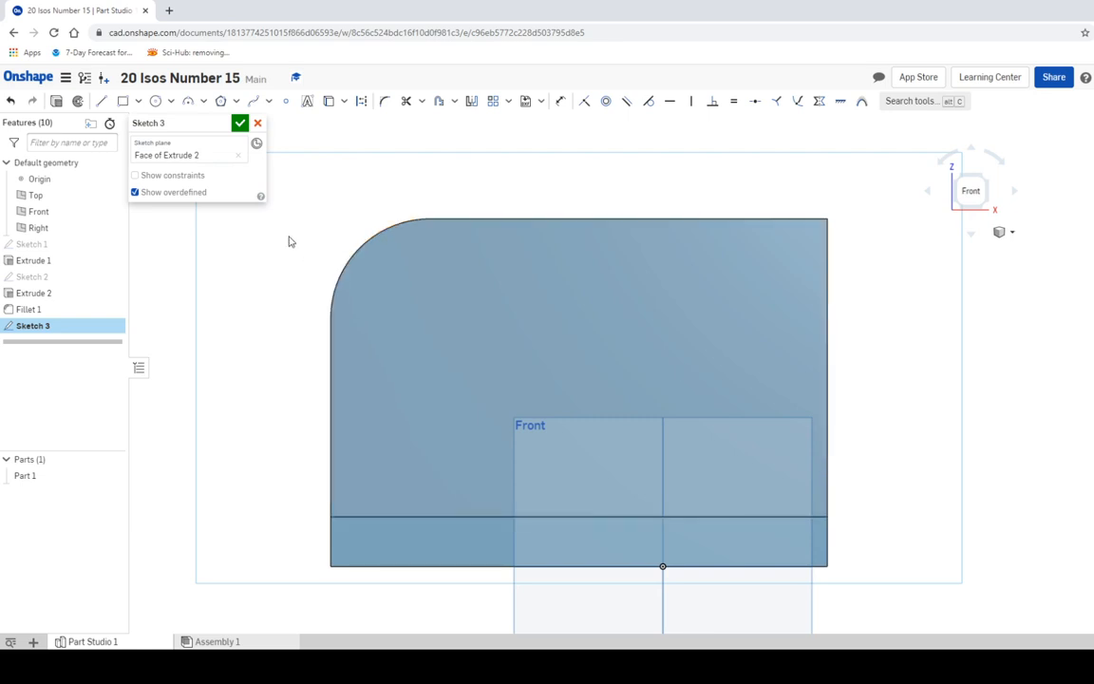
pyautogui.click(368, 667)
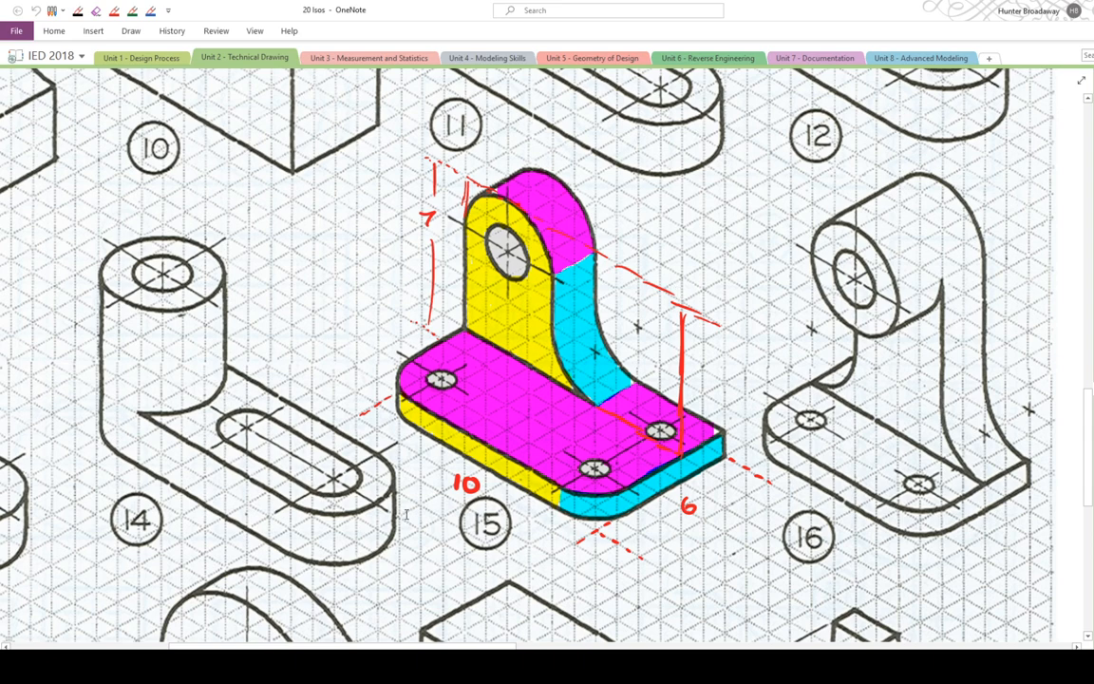
pyautogui.hotkey('alt', 'Tab')
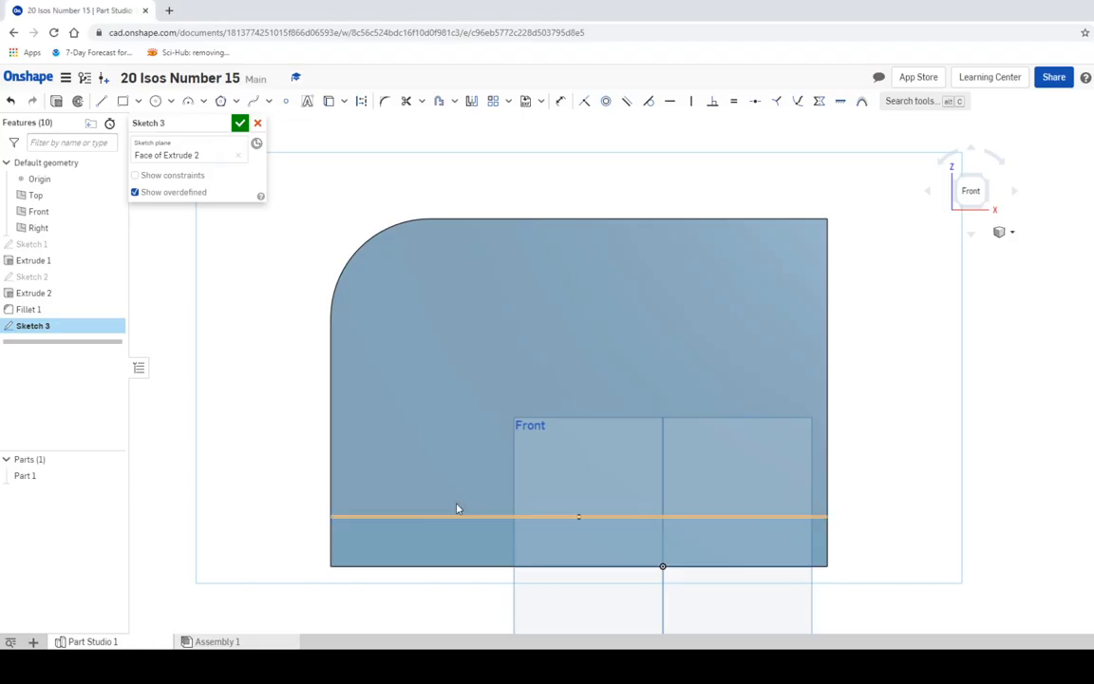
pyautogui.click(123, 101)
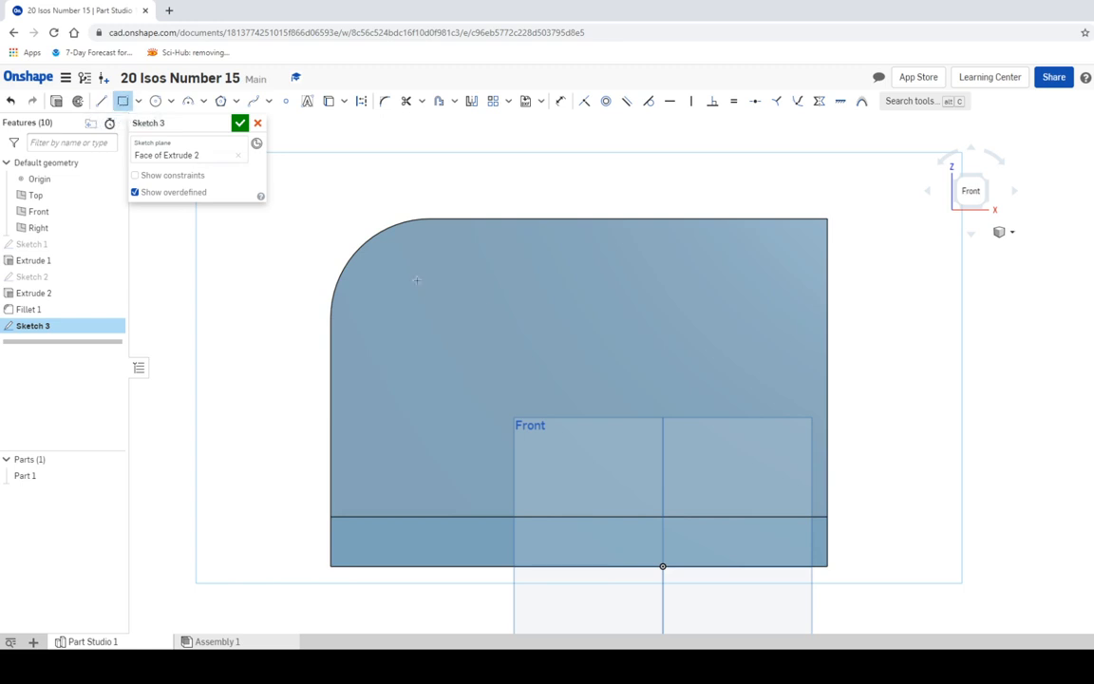
pyautogui.click(824, 516)
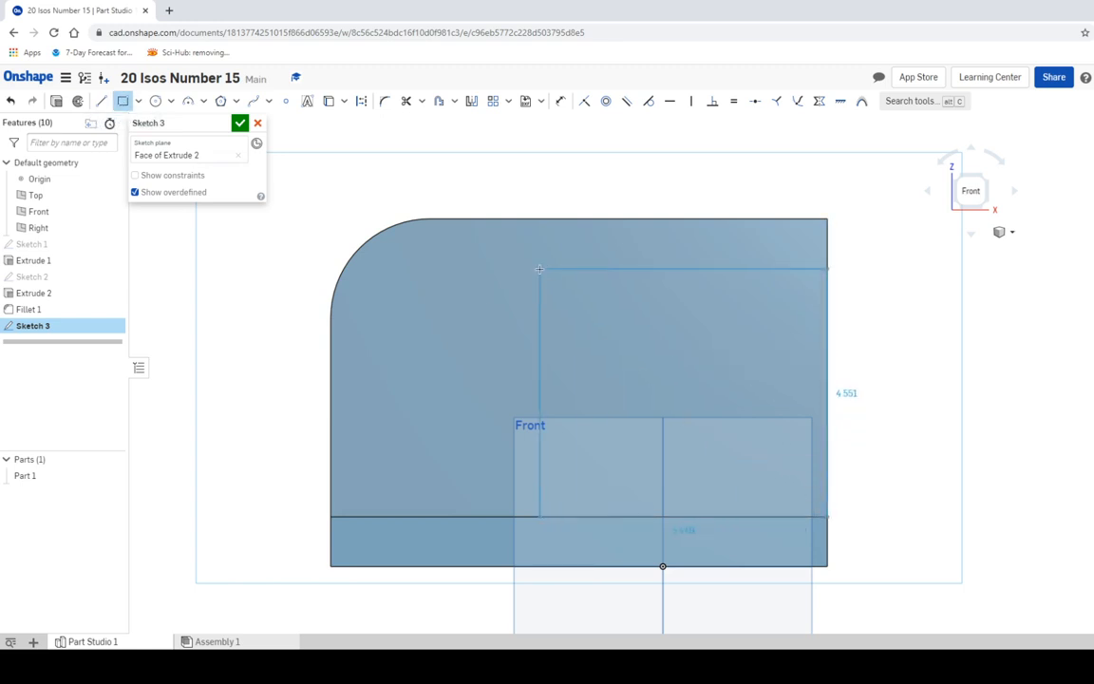
pyautogui.write('6')
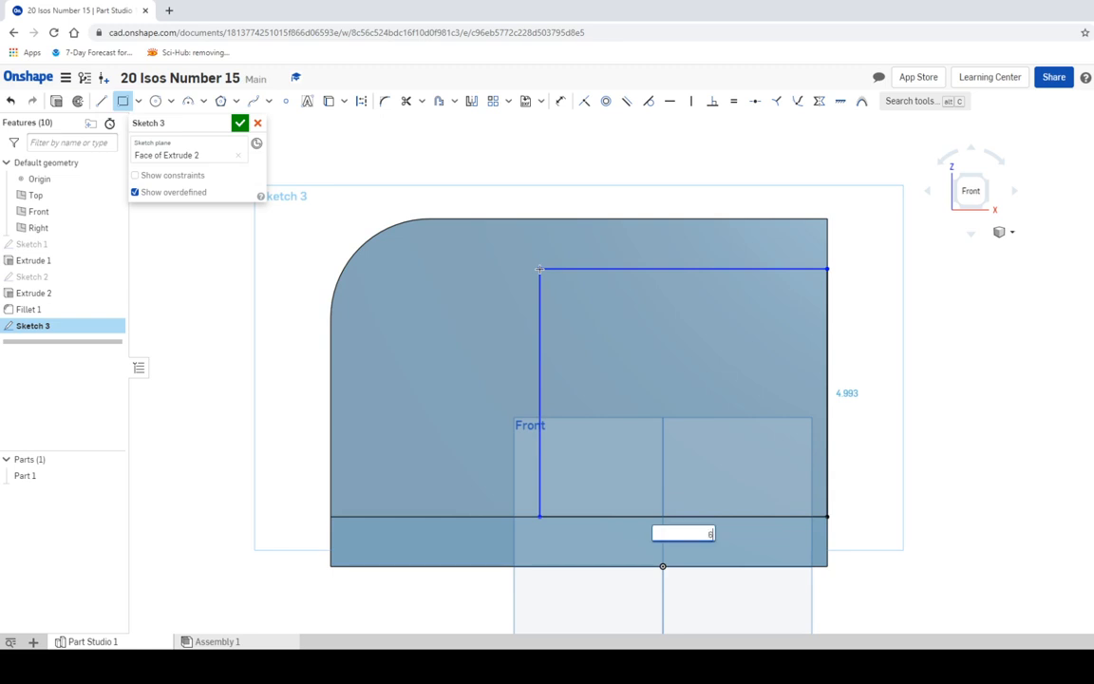
pyautogui.press('Tab')
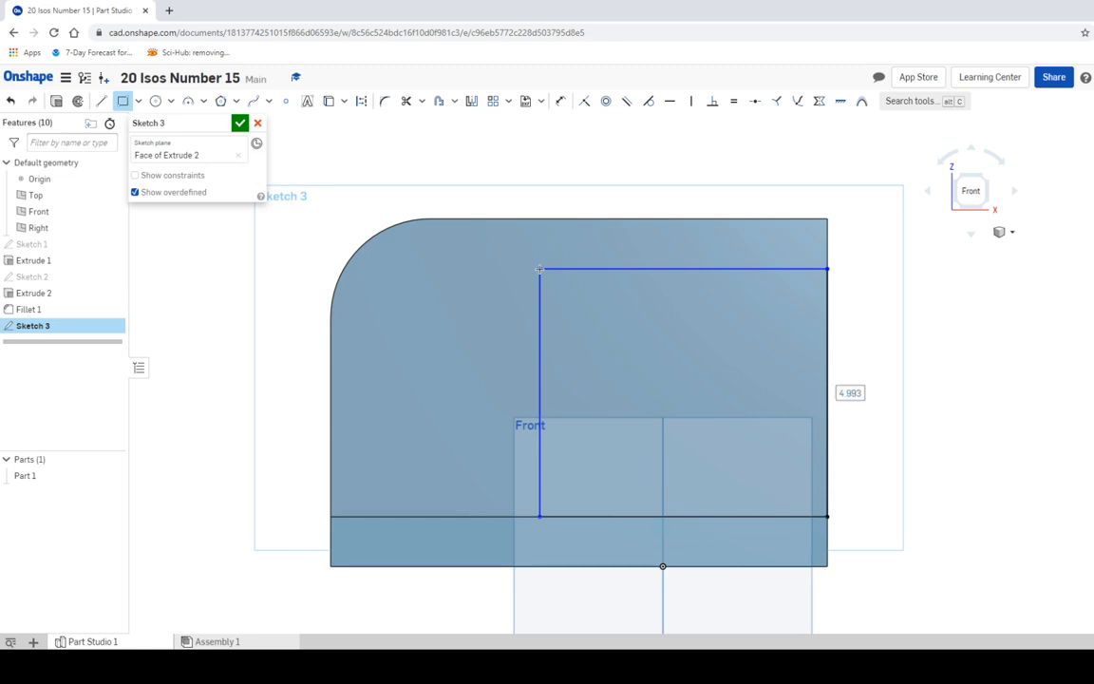
pyautogui.write('6')
pyautogui.press('Return')
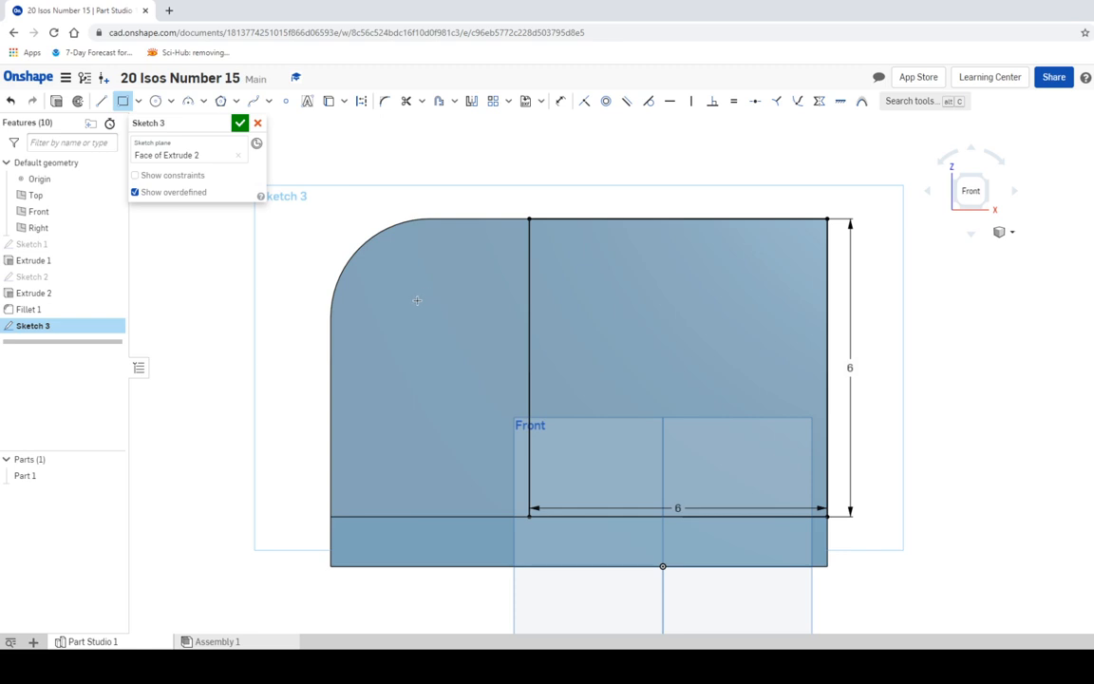
# Round the rectangle's lower left corner with a 2 in sketch fillet, compare it with the OneNote drawing, and finish the sketch
pyautogui.click(386, 103)
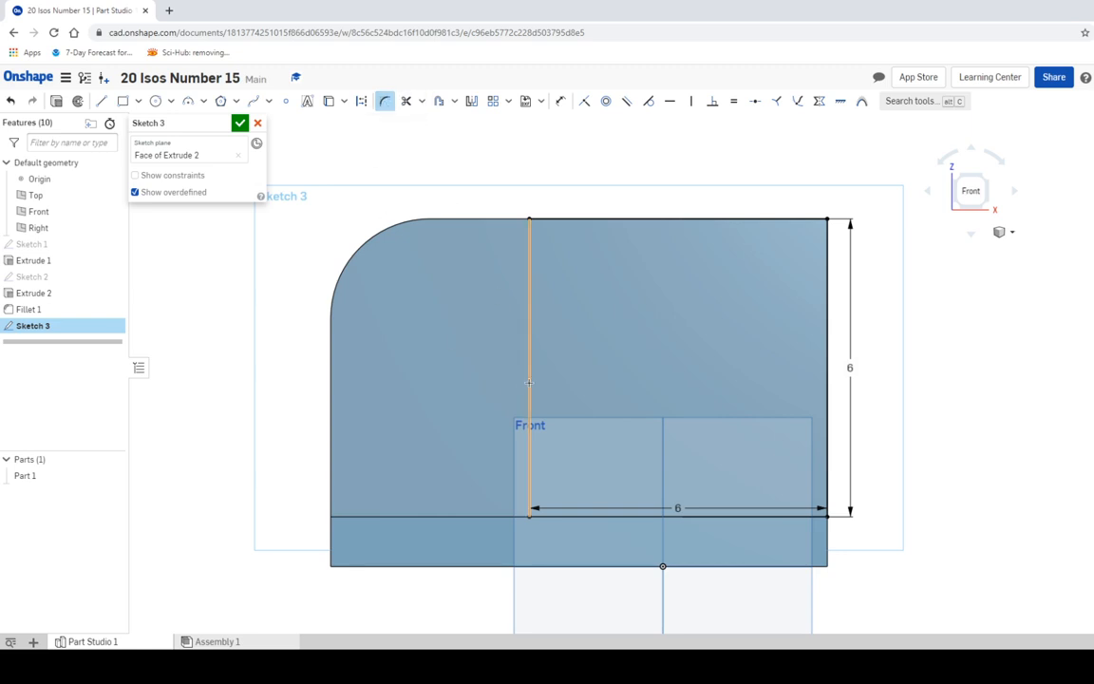
pyautogui.click(590, 522)
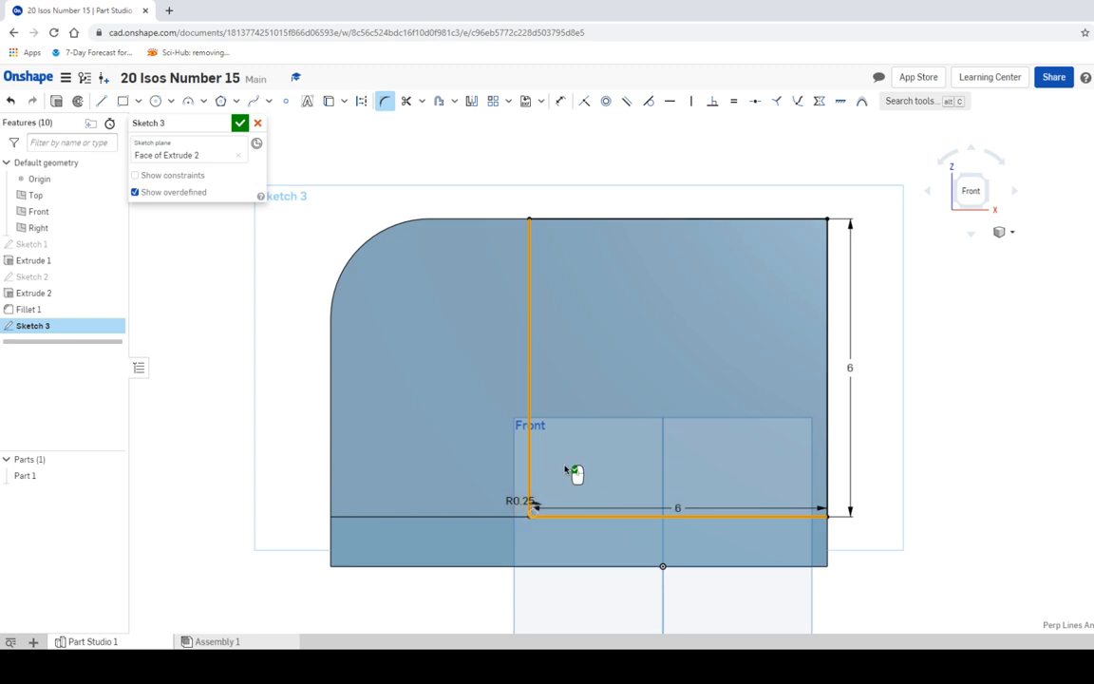
pyautogui.click(522, 500)
pyautogui.doubleClick(522, 501)
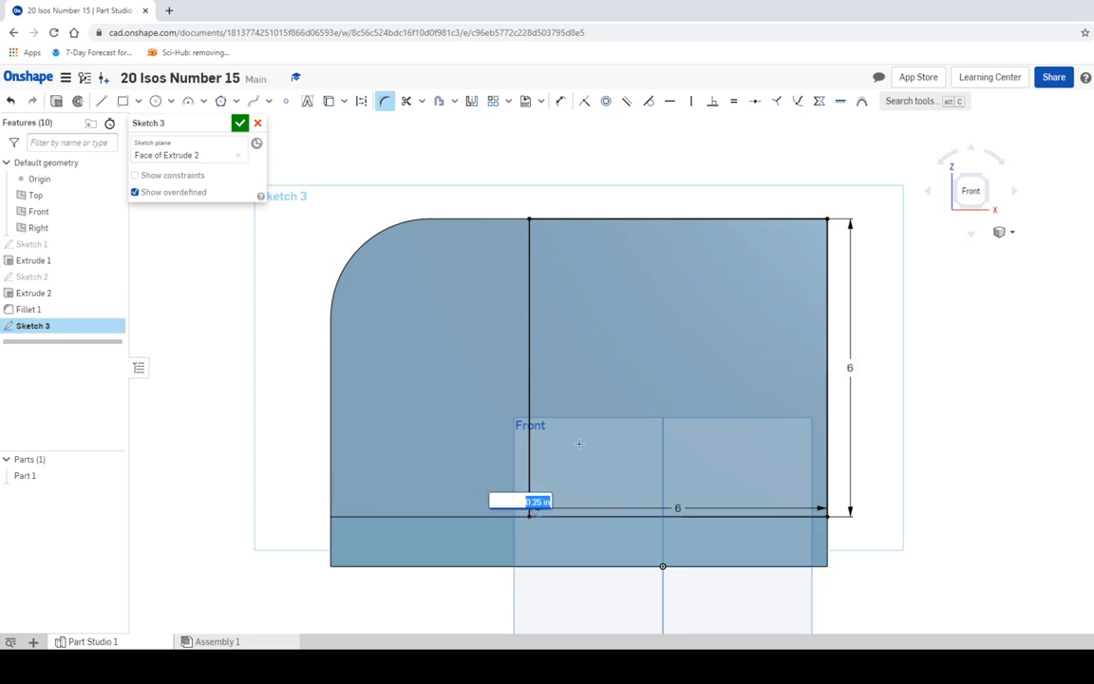
pyautogui.write('2')
pyautogui.press('Return')
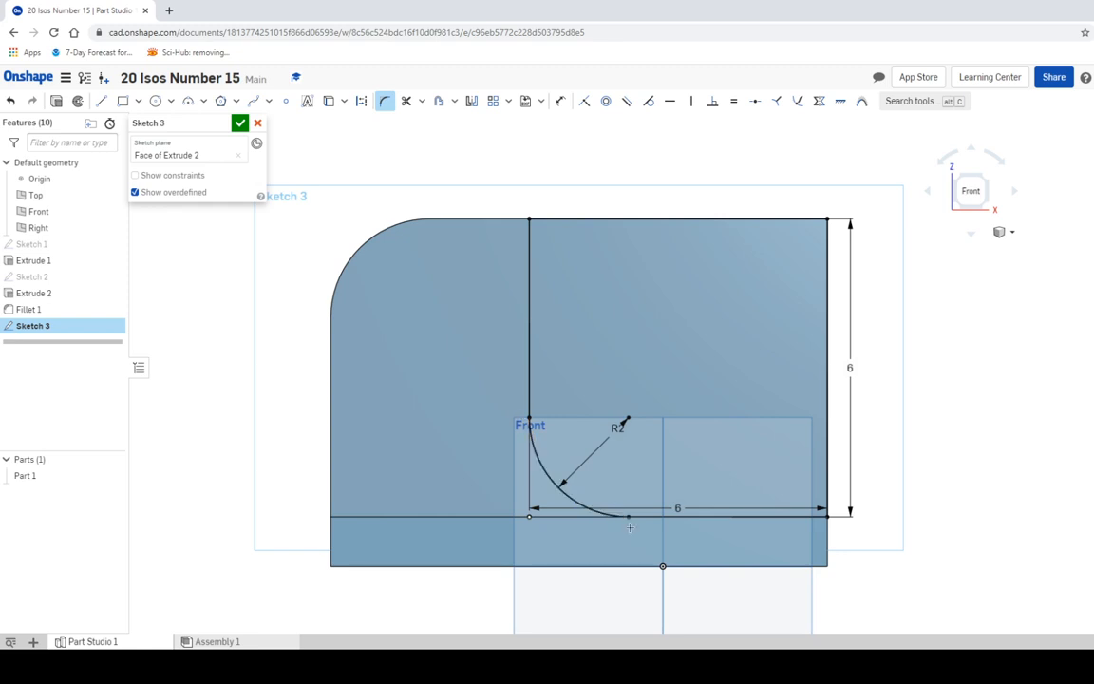
pyautogui.click(399, 665)
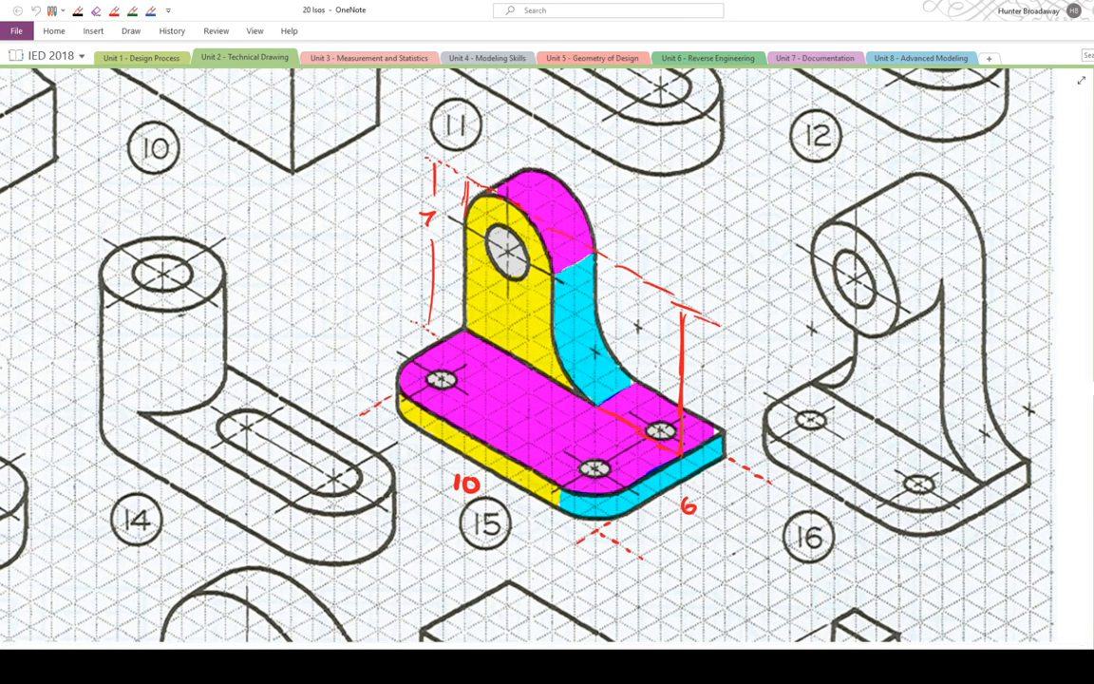
pyautogui.moveTo(323, 665)
pyautogui.click(323, 608)
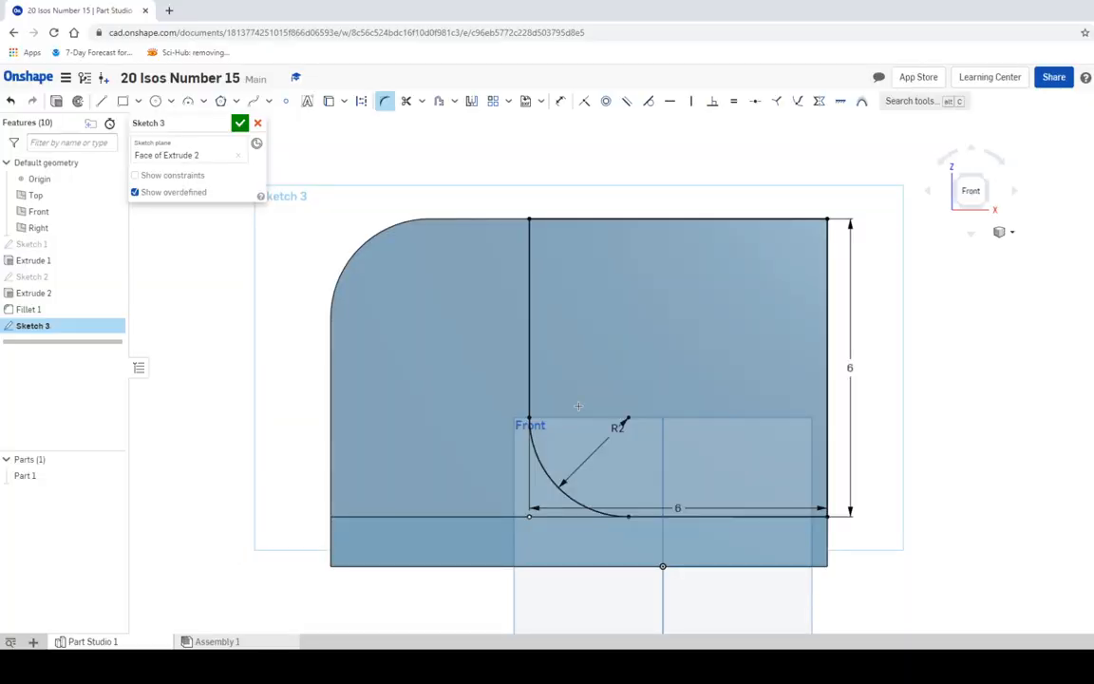
pyautogui.click(241, 122)
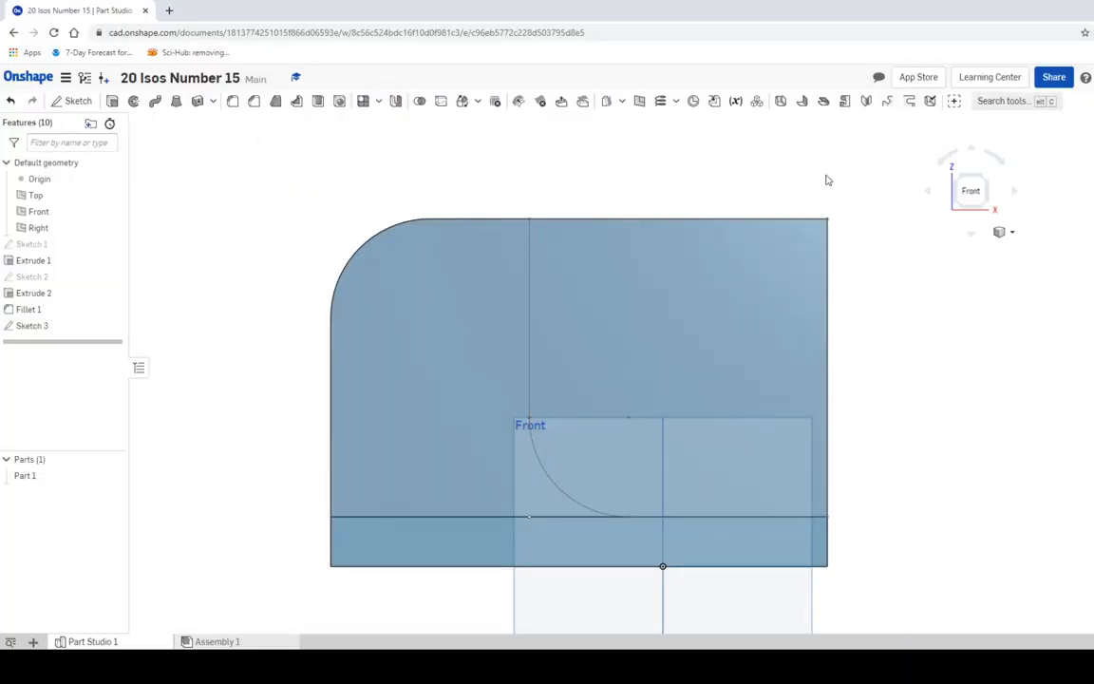
# Cut the rounded-corner region of the sketch out of the upright with a Remove extrude about 2.82 in deep
pyautogui.click(963, 182)
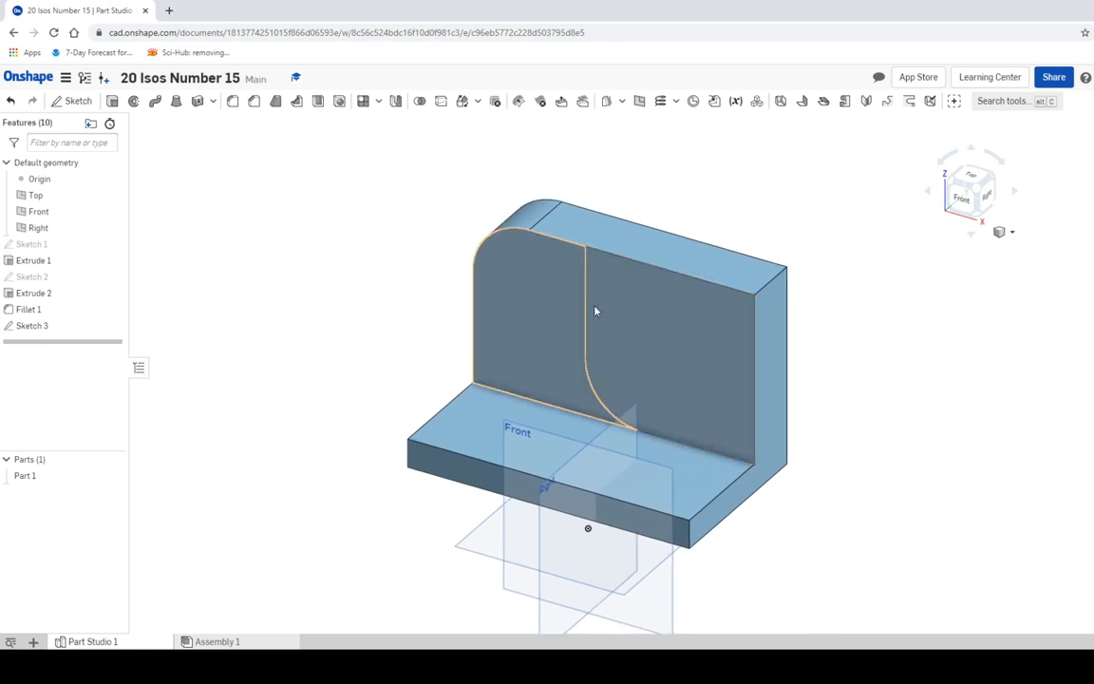
pyautogui.click(112, 100)
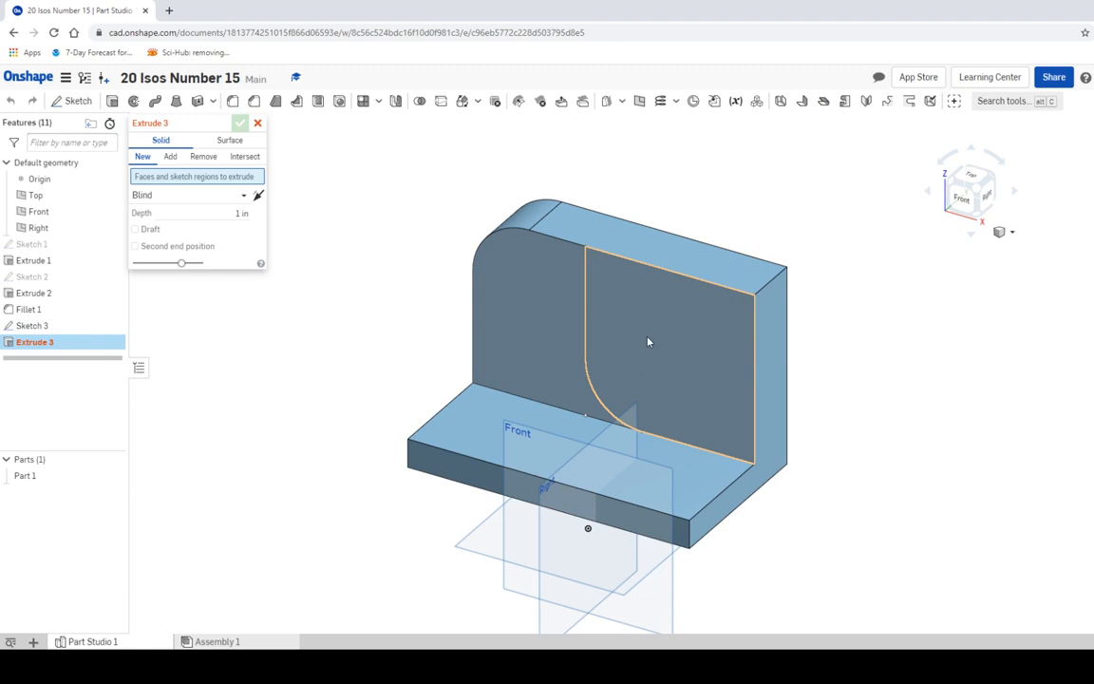
pyautogui.click(677, 348)
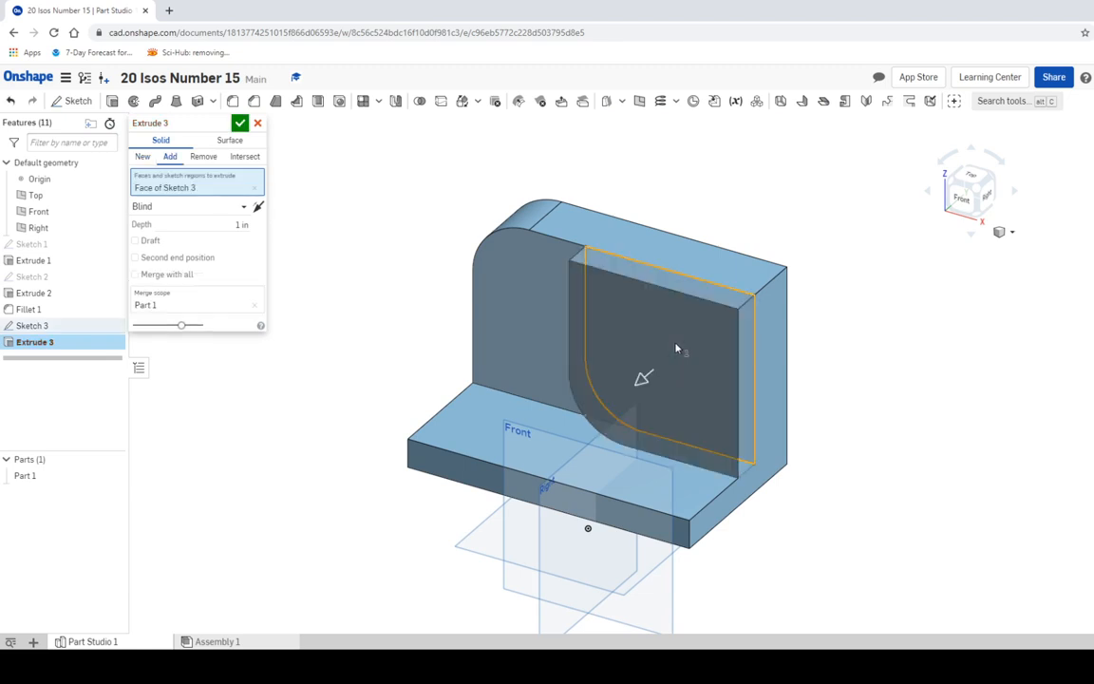
pyautogui.click(203, 156)
pyautogui.moveTo(697, 329); pyautogui.dragTo(728, 306)
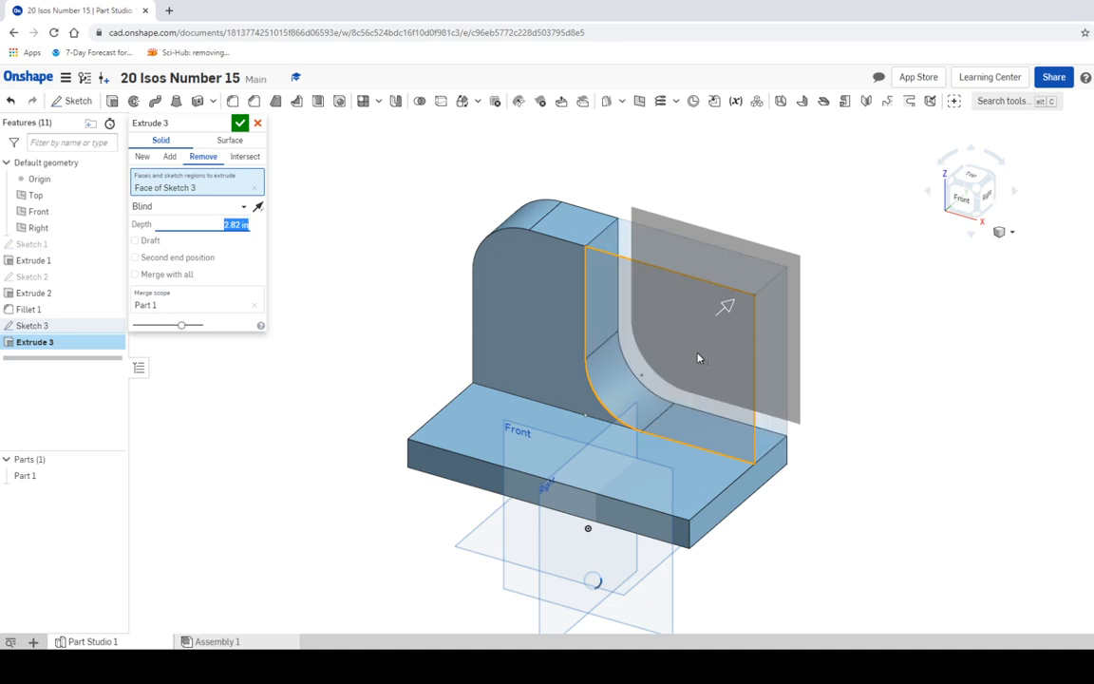
pyautogui.click(240, 123)
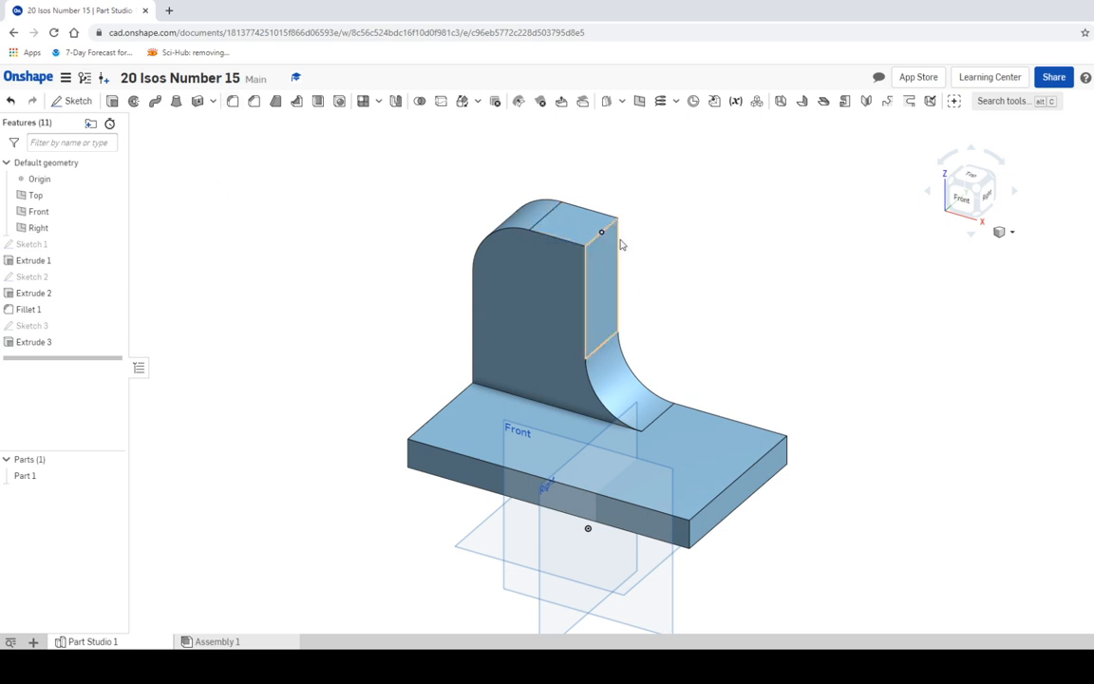
pyautogui.click(232, 102)
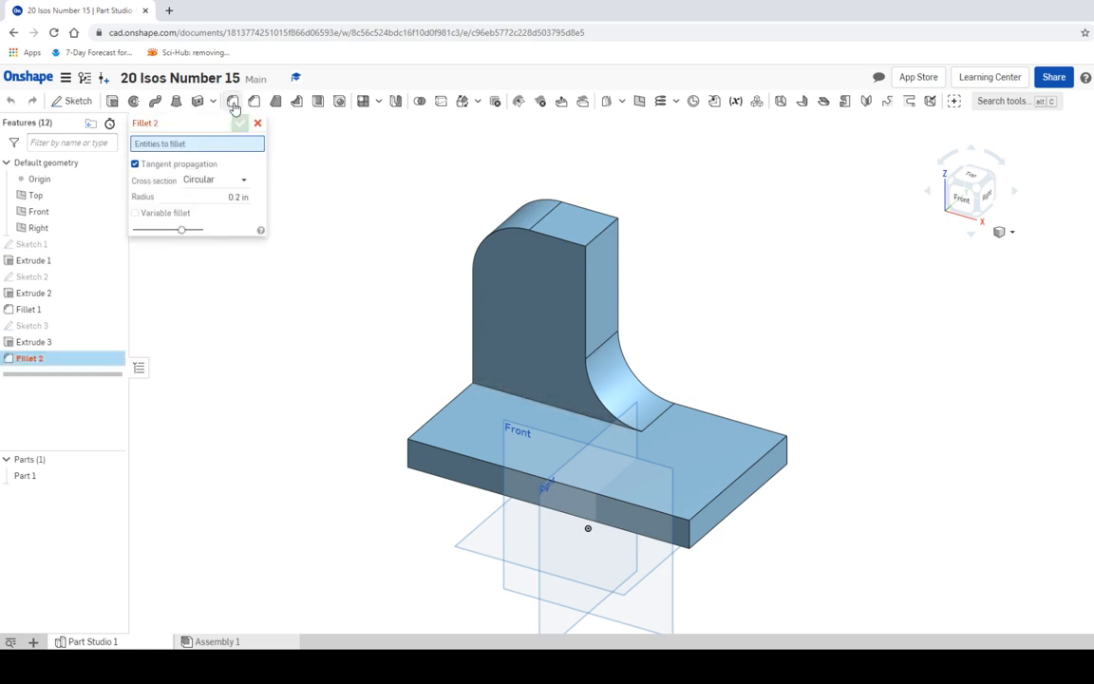
pyautogui.click(228, 195)
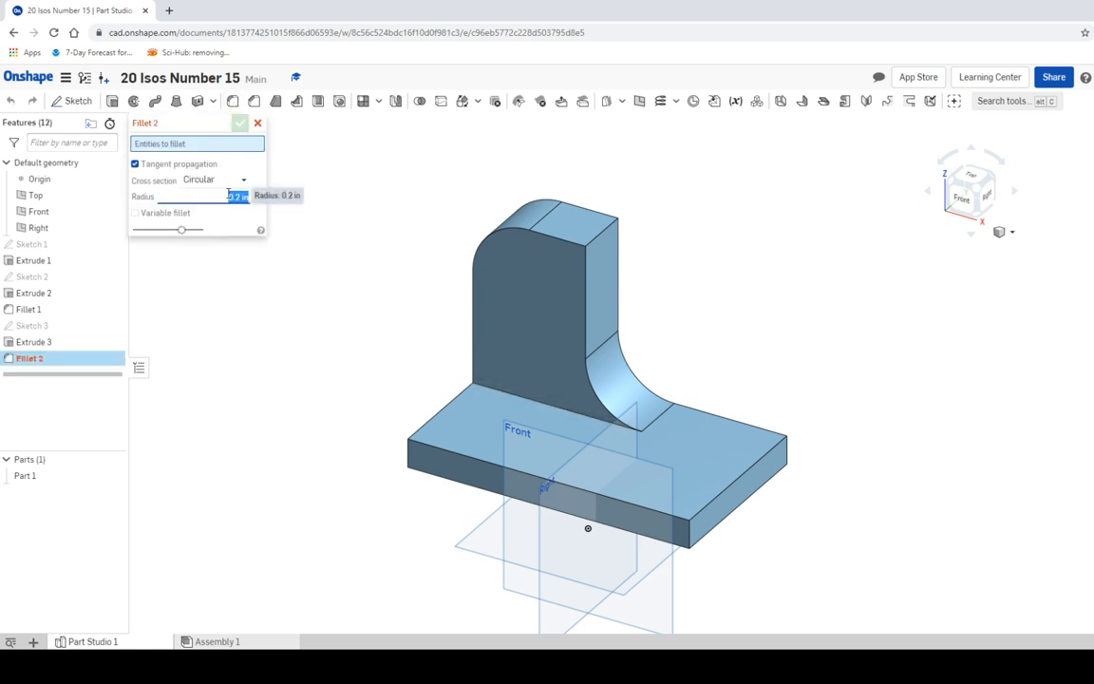
pyautogui.write('2')
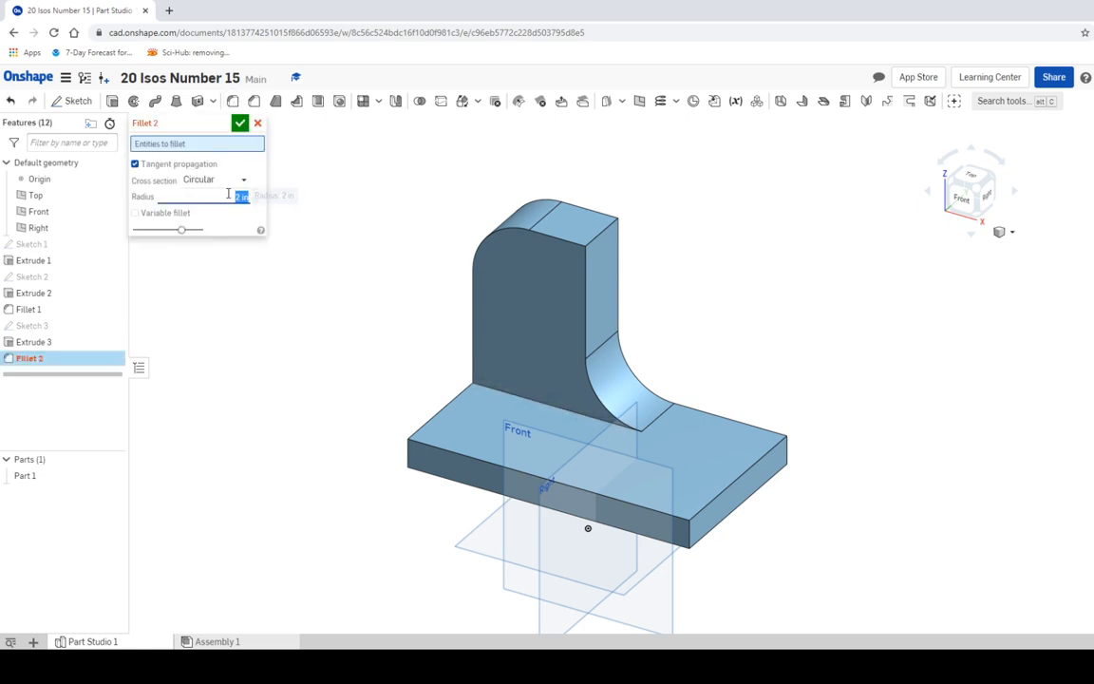
pyautogui.press('Return')
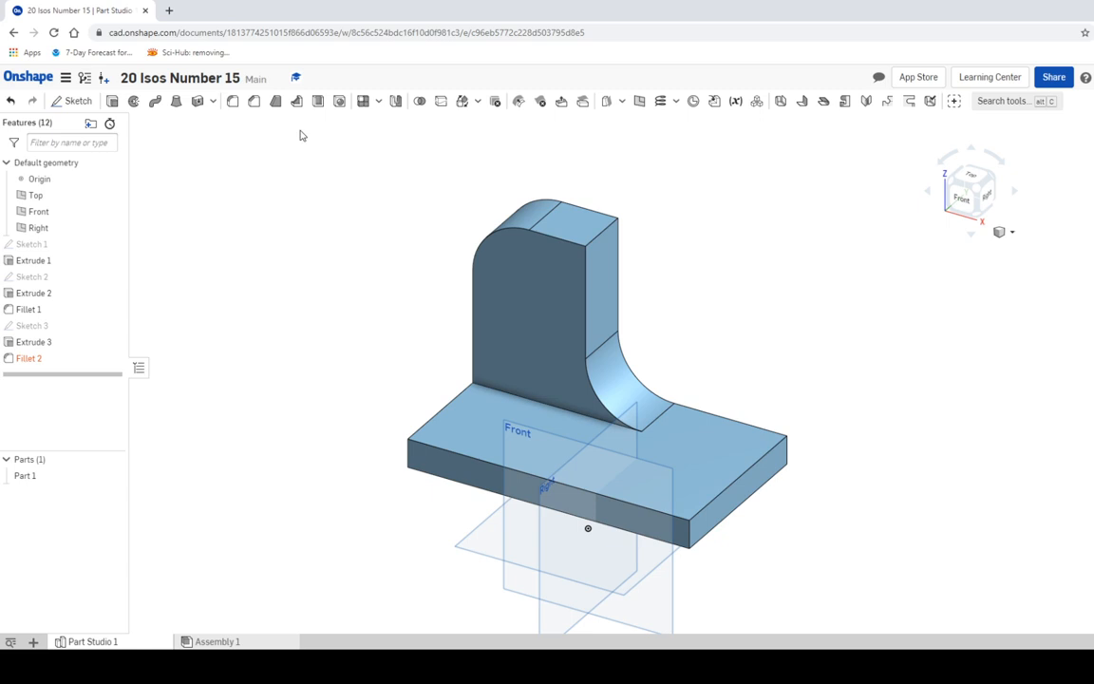
# Fillet the upright's upper right edge with a 2 in radius
pyautogui.click(234, 102)
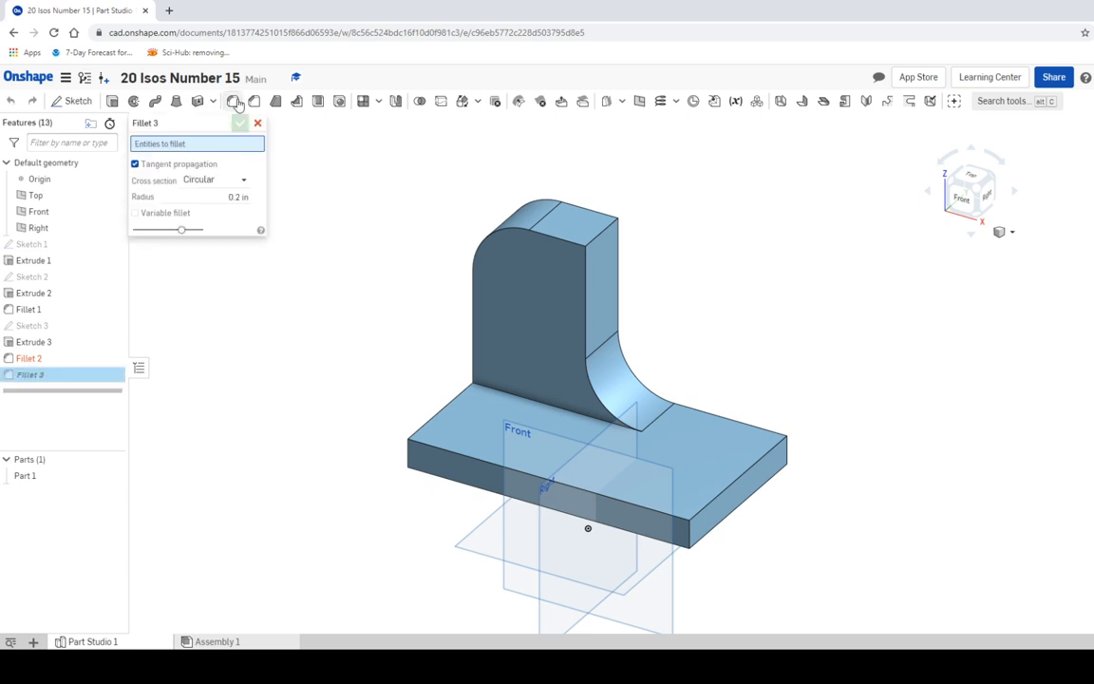
pyautogui.click(235, 196)
pyautogui.write('2')
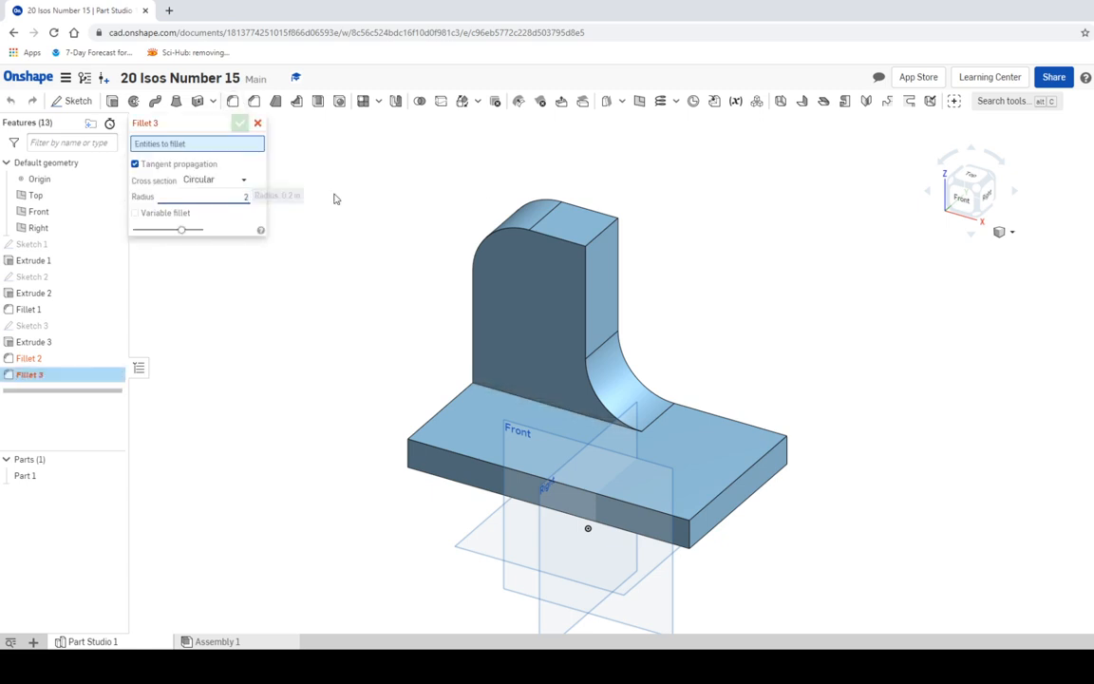
pyautogui.click(603, 238)
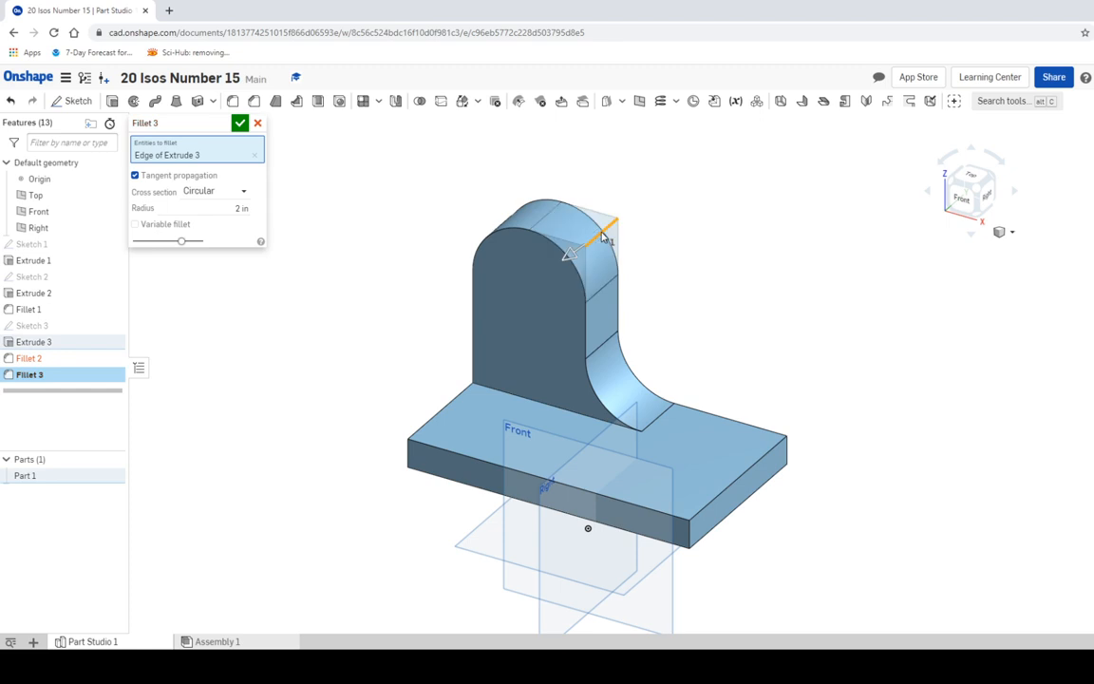
pyautogui.click(240, 124)
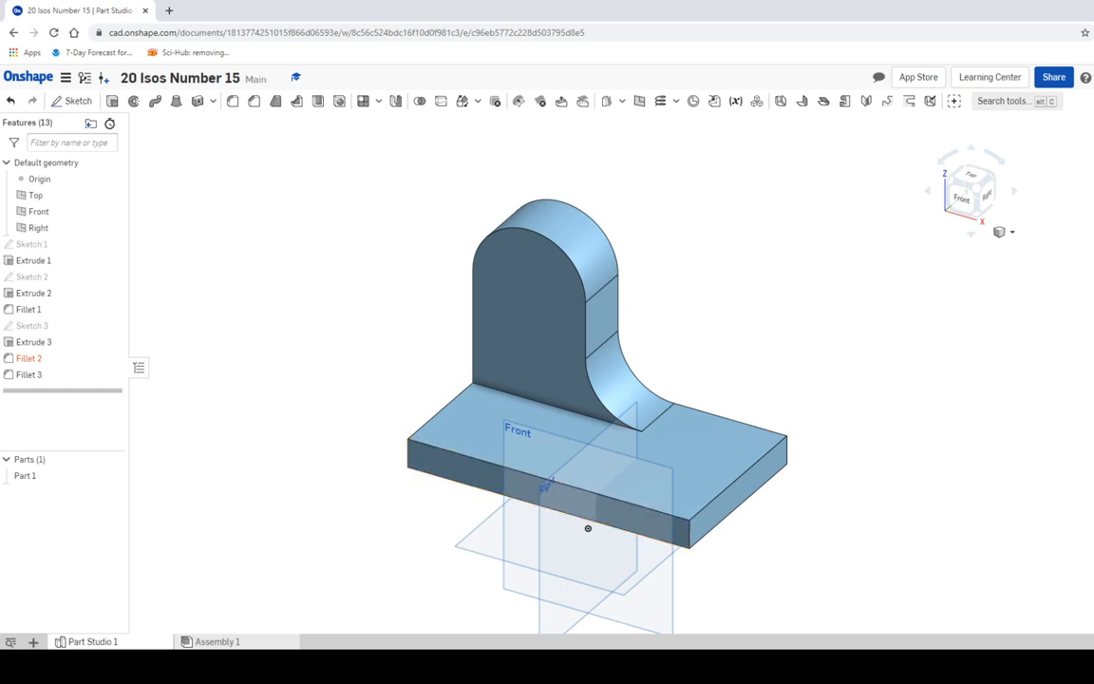
# Check the base plate's corners in the OneNote drawing and fillet its two front vertical edges with a 1 in radius
pyautogui.hotkey('alt', 'Tab')
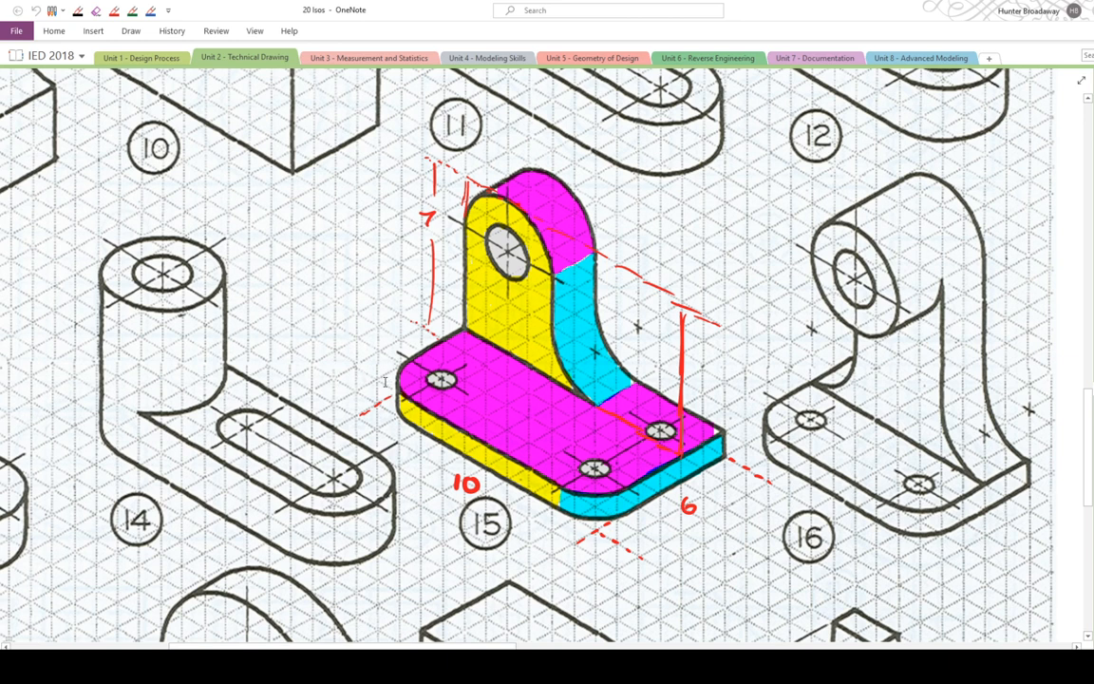
pyautogui.hotkey('alt', 'Tab')
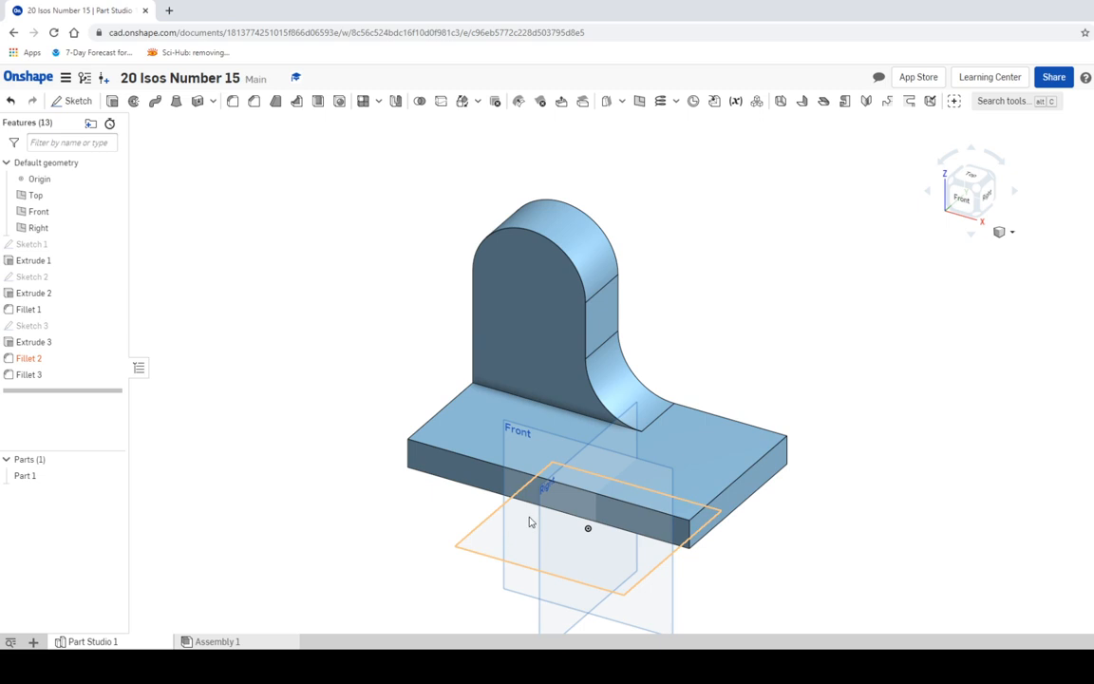
pyautogui.moveTo(699, 491); pyautogui.dragTo(594, 449, button='middle')
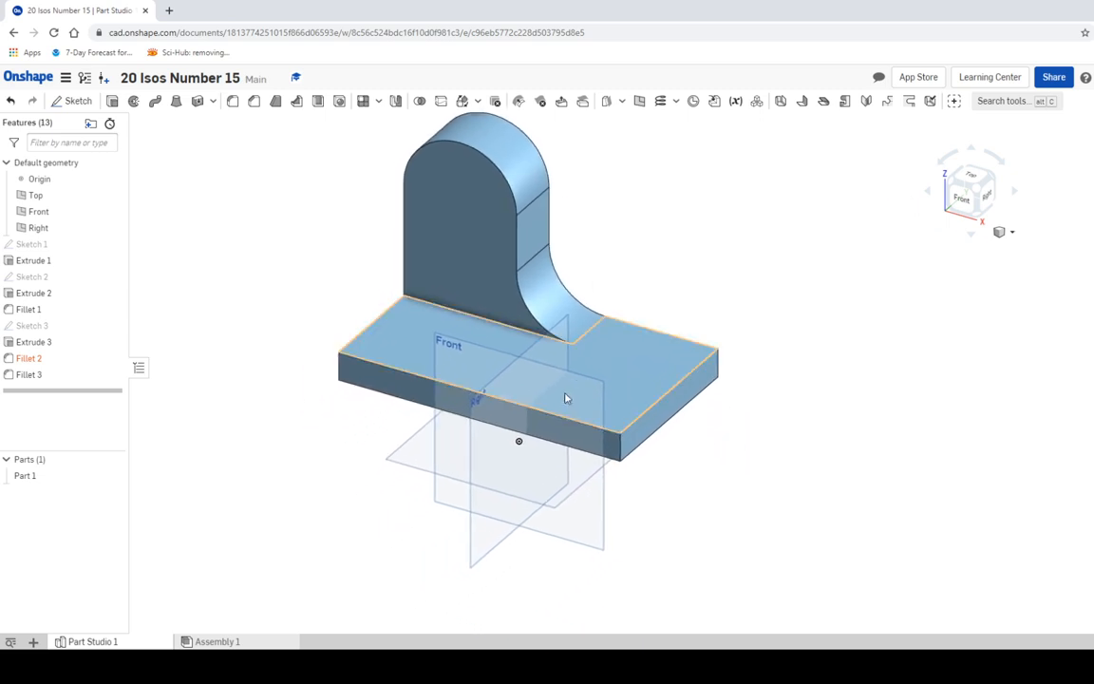
pyautogui.scroll(5, 550, 406)
pyautogui.moveTo(479, 419); pyautogui.dragTo(508, 396, button='middle')
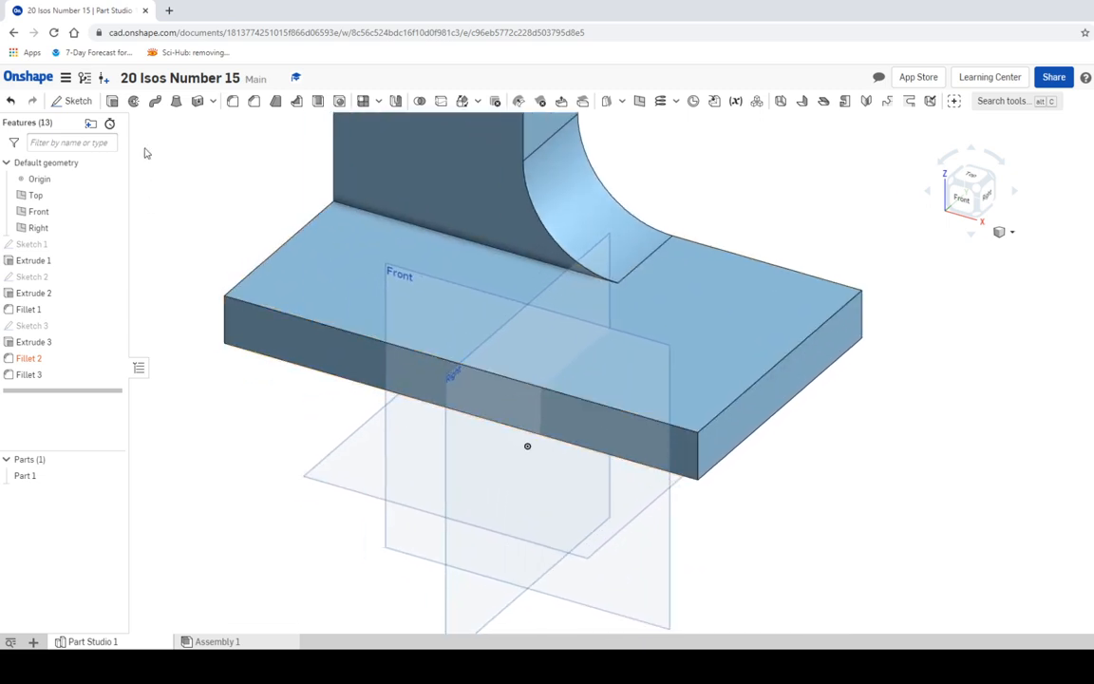
pyautogui.click(232, 101)
pyautogui.click(228, 198)
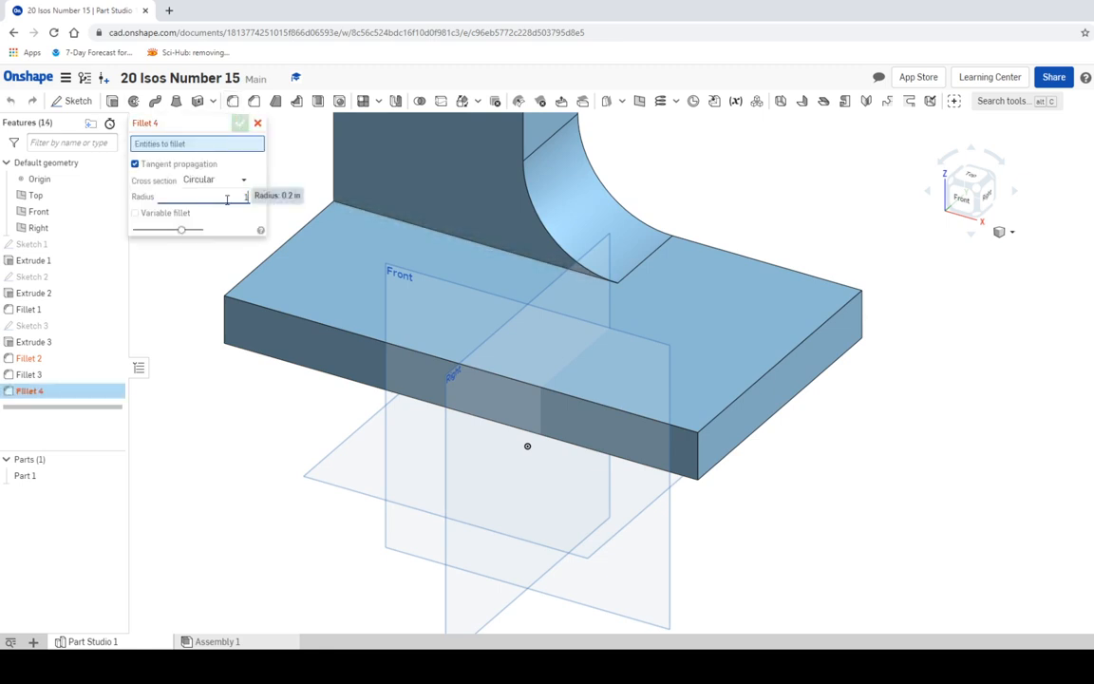
pyautogui.write('1')
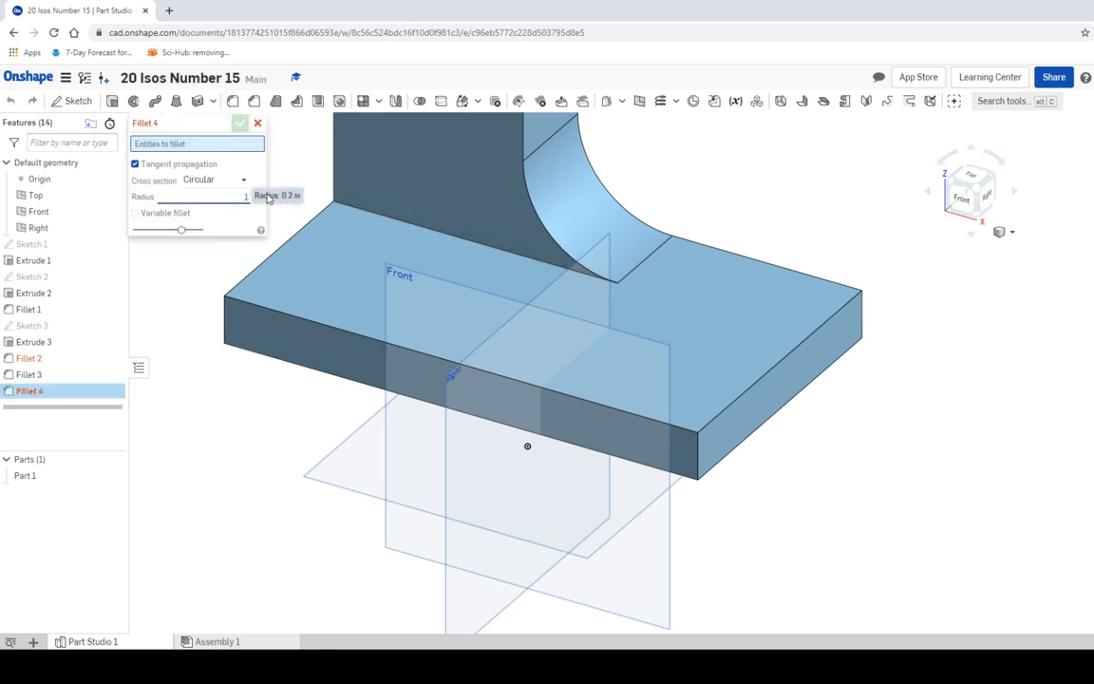
pyautogui.click(700, 453)
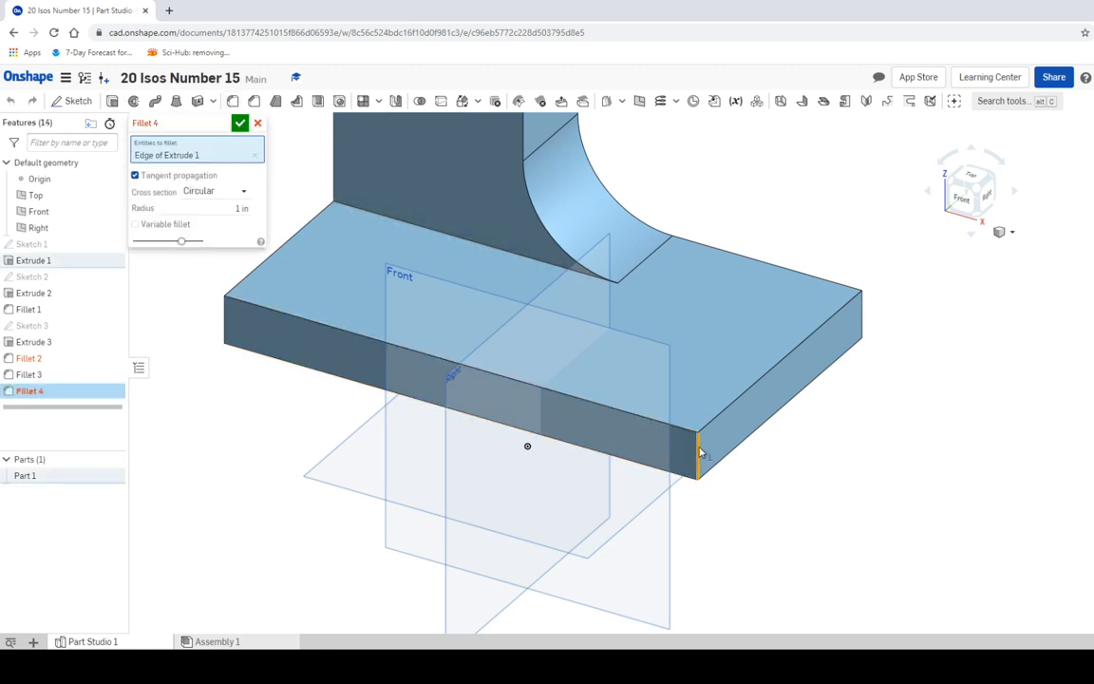
pyautogui.click(226, 321)
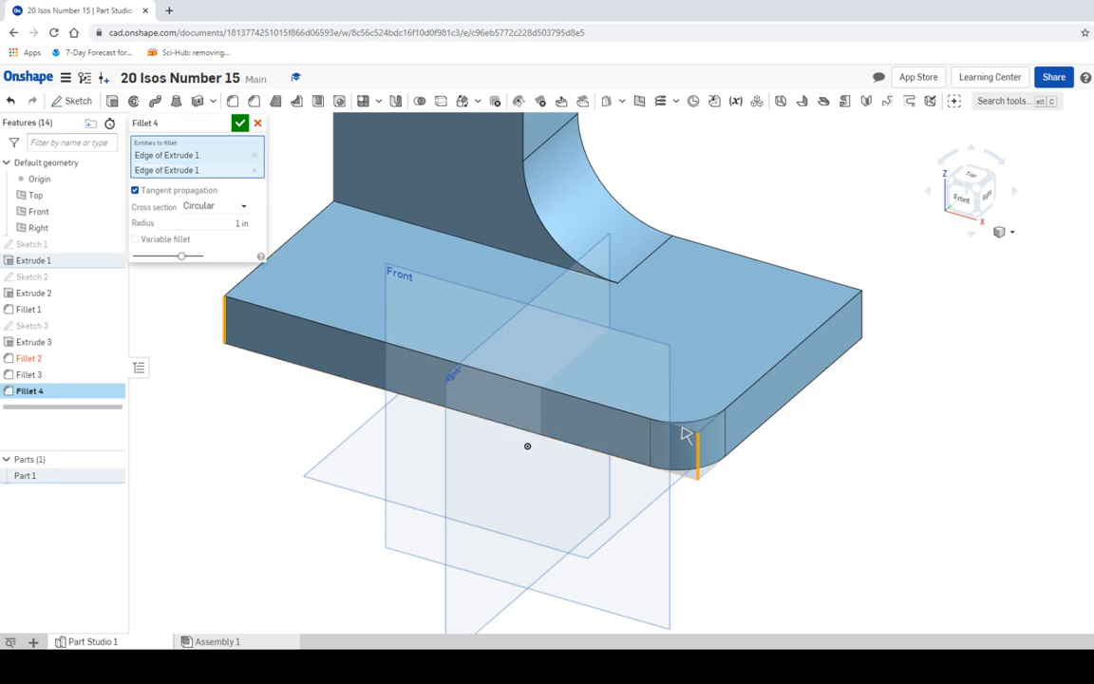
pyautogui.click(239, 123)
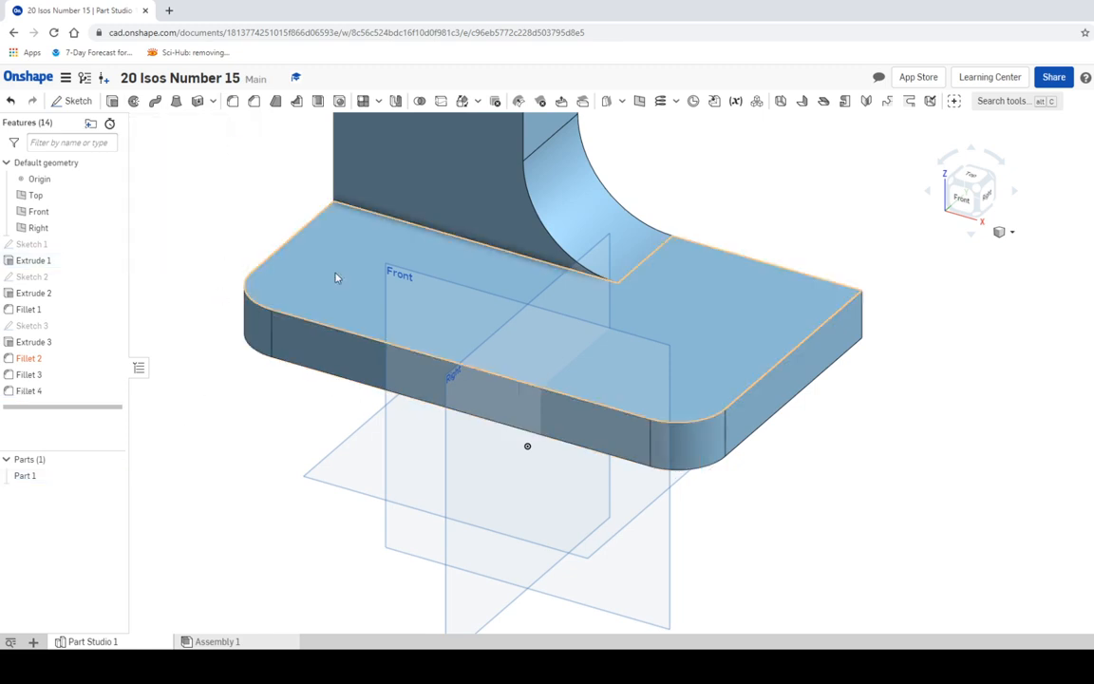
# Compare the base plate's rounded corners with the OneNote drawing, and delete the empty Fillet 2 feature in Onshape
pyautogui.moveTo(337, 277); pyautogui.dragTo(363, 359, button='middle')
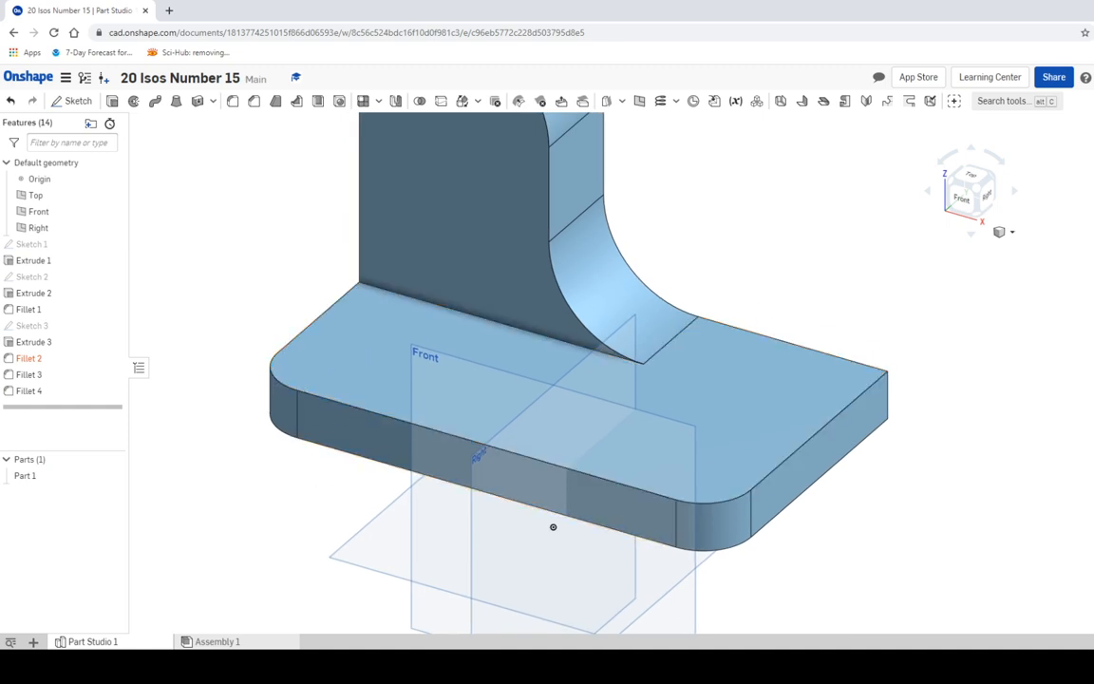
pyautogui.hotkey('alt', 'Tab')
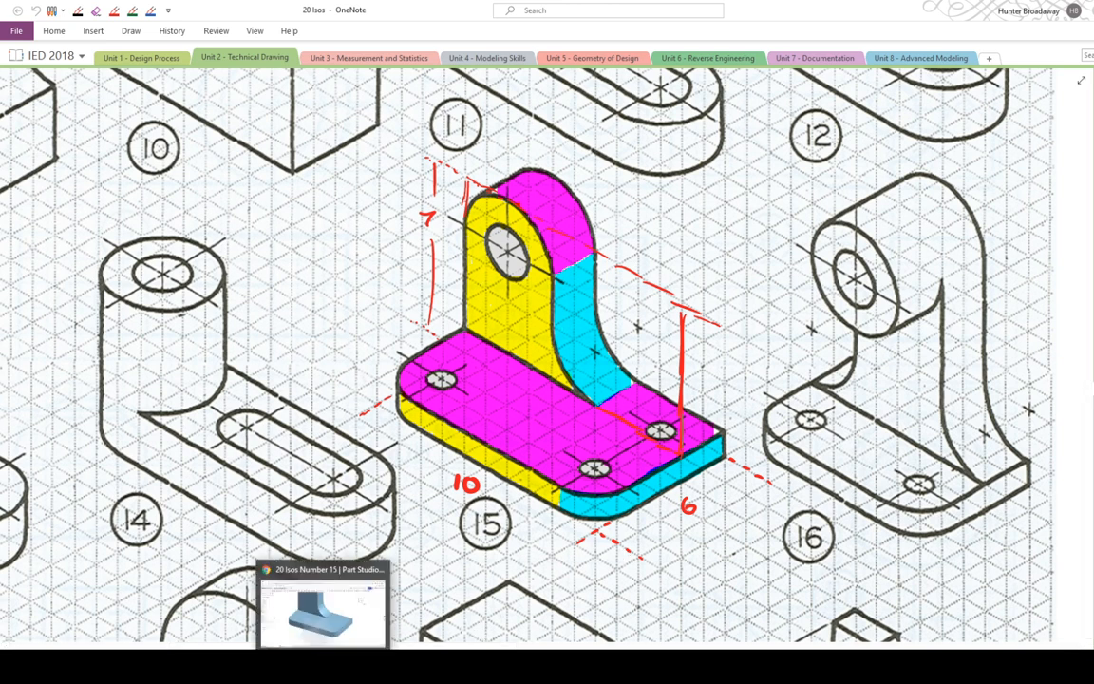
pyautogui.click(324, 666)
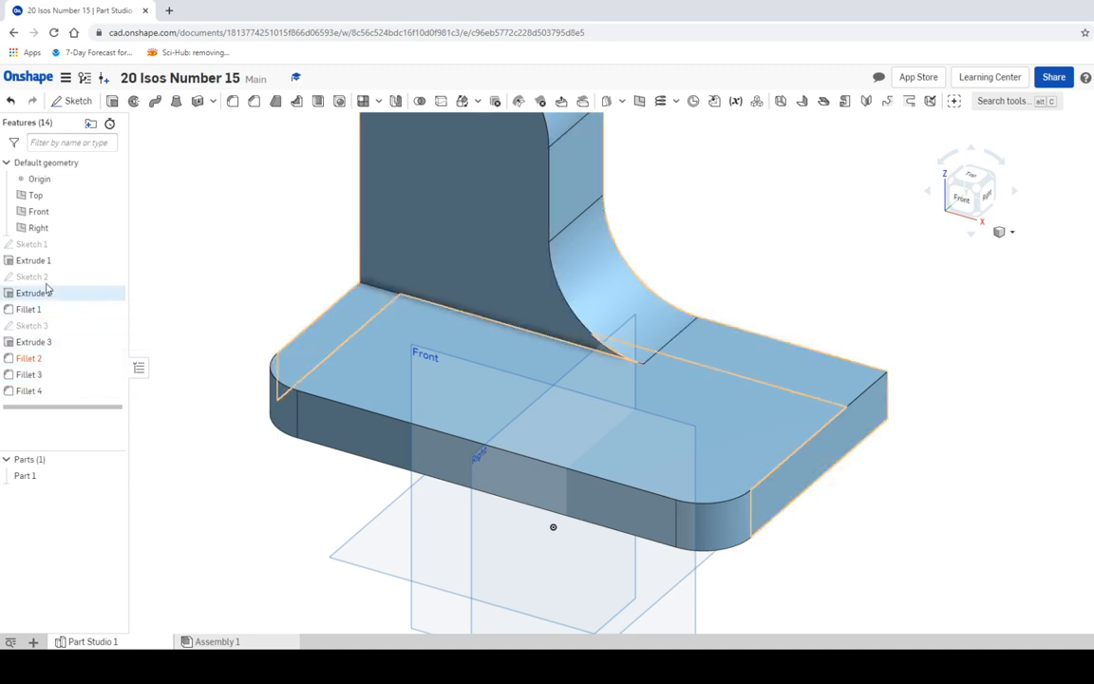
pyautogui.rightClick(36, 358)
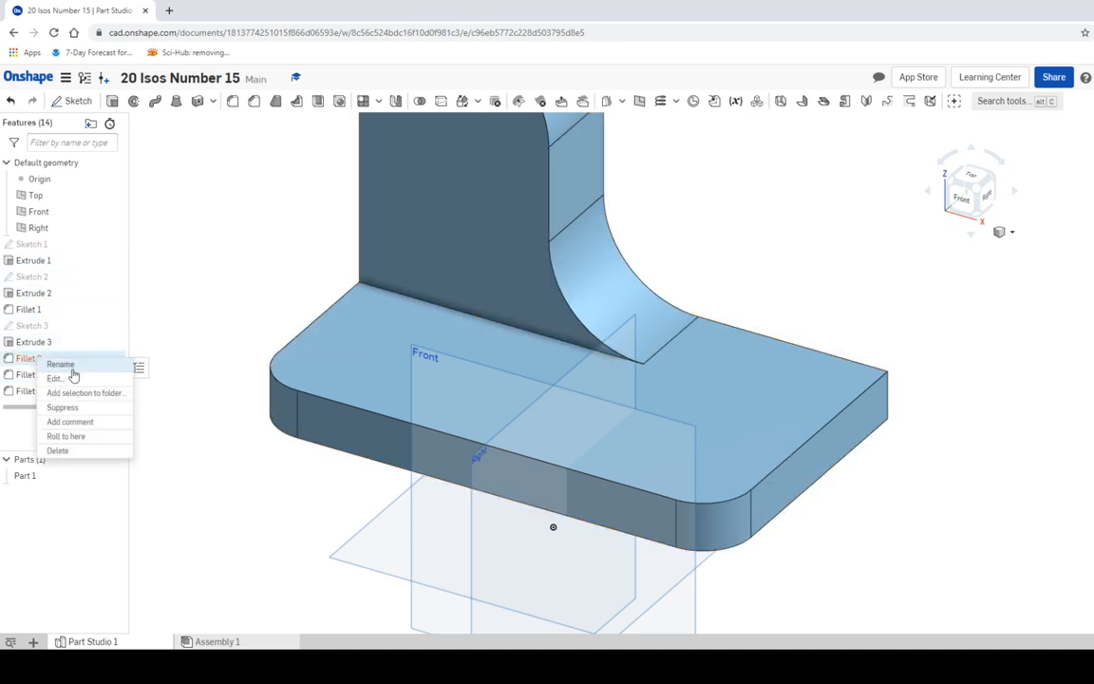
pyautogui.click(58, 450)
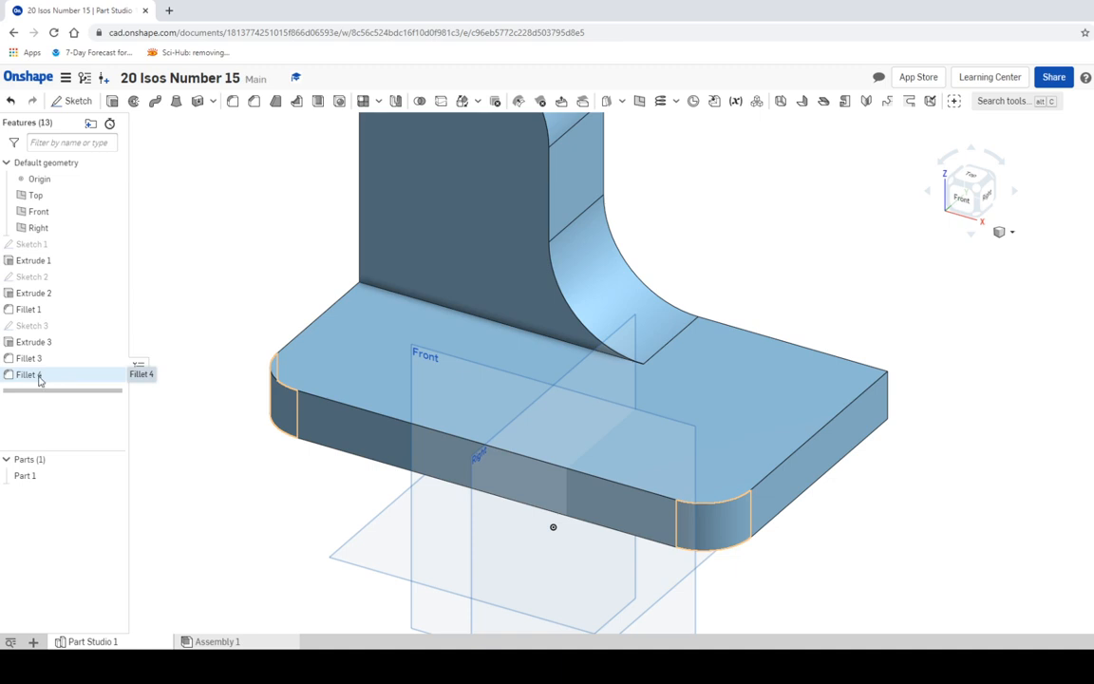
# Edit the fillet on the base plate's front corners and set its radius to 1.5 in
pyautogui.rightClick(36, 377)
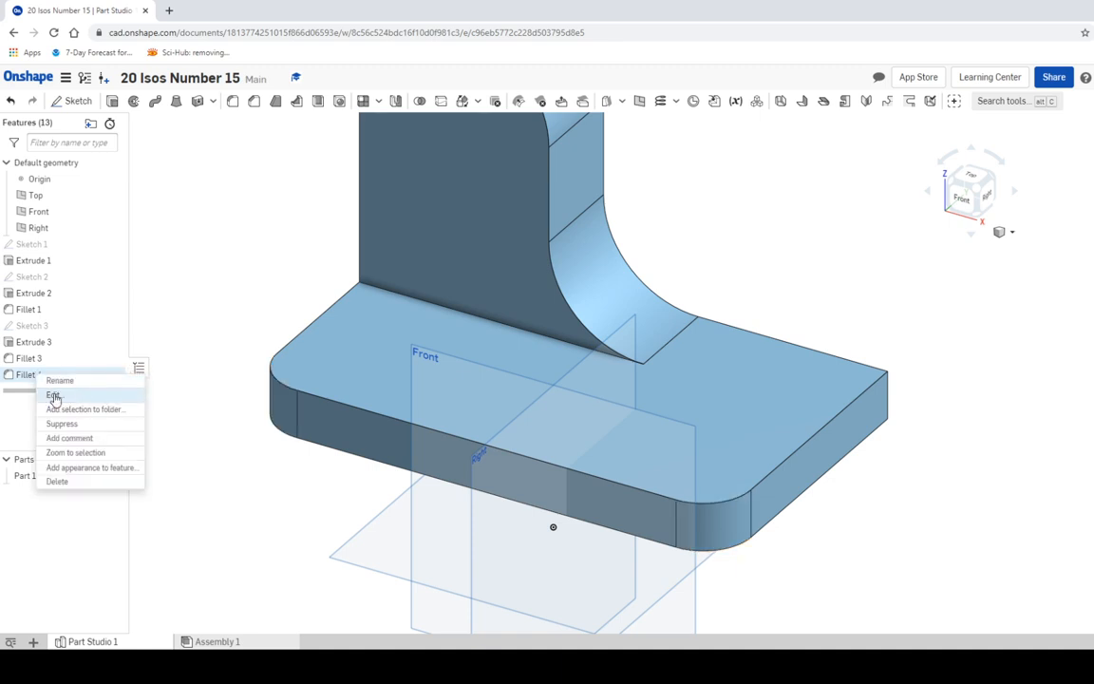
pyautogui.click(53, 395)
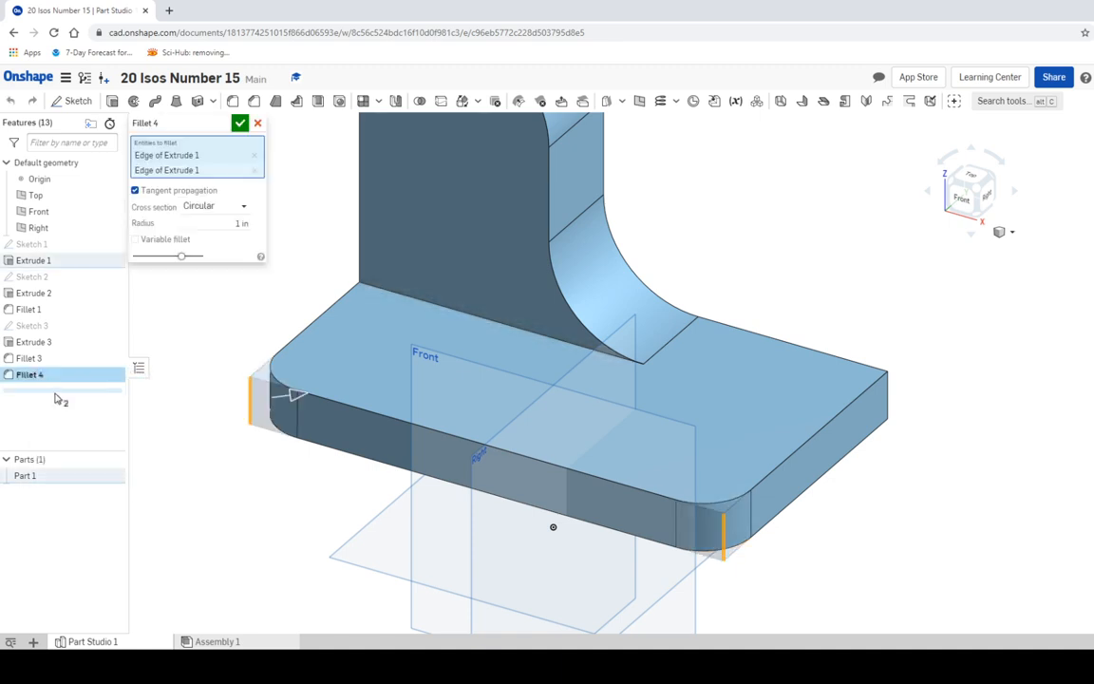
pyautogui.click(240, 224)
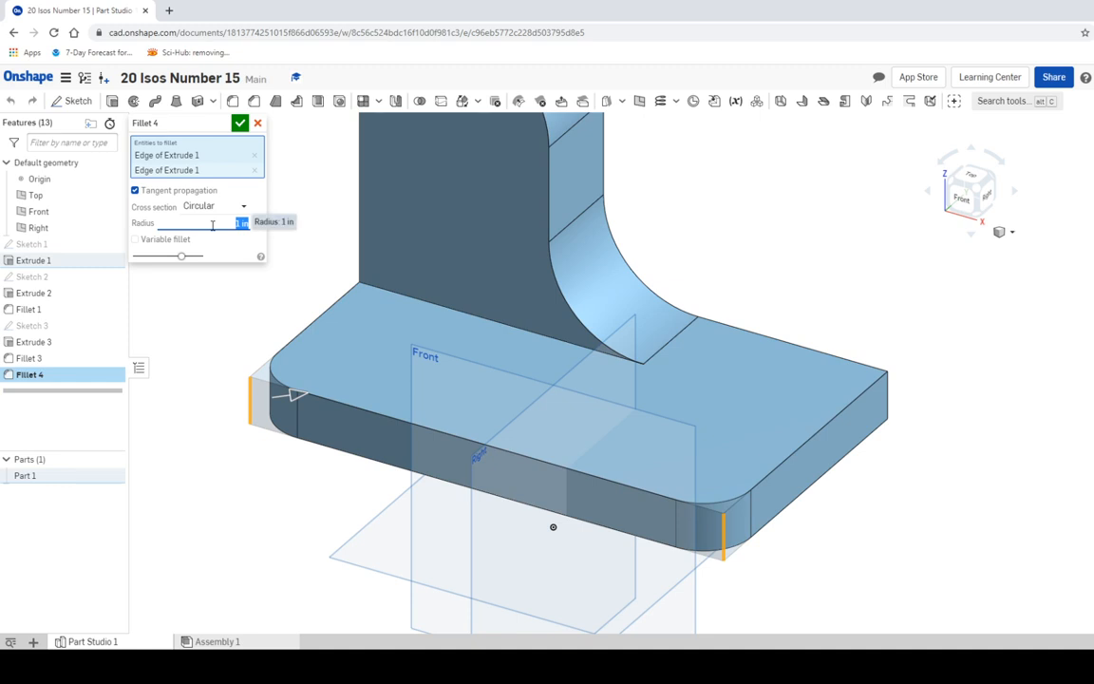
pyautogui.write('1.5')
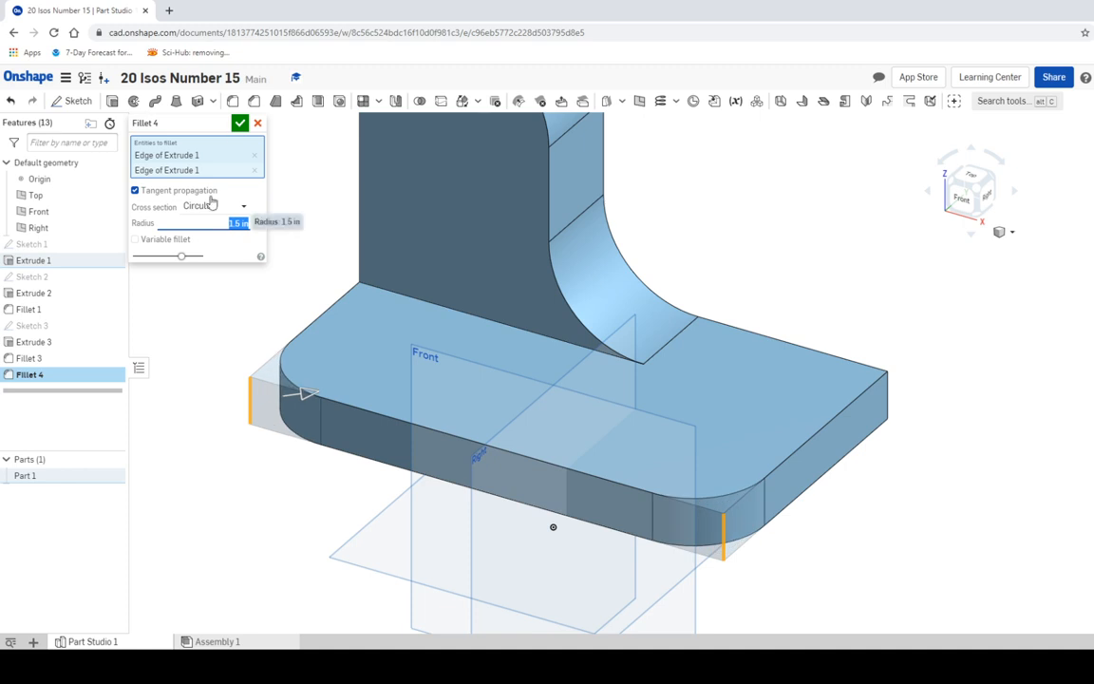
pyautogui.click(239, 122)
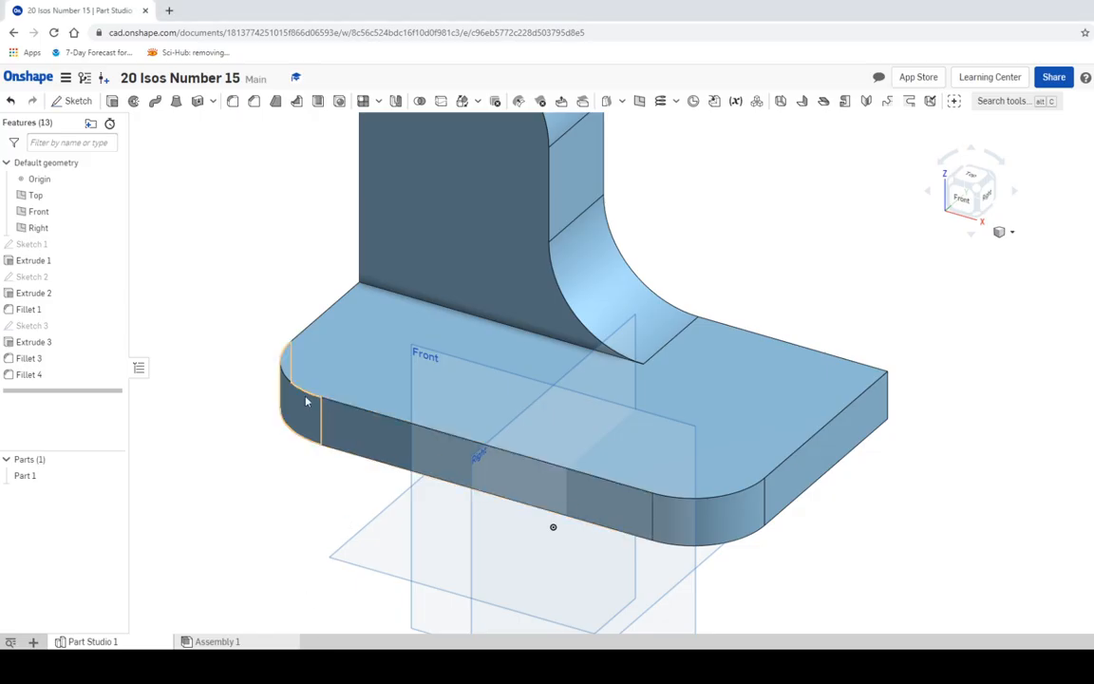
# Sketch on the base plate's top face and draw a 1 in diameter circle centred on the right front rounded corner's arc centre
pyautogui.click(76, 100)
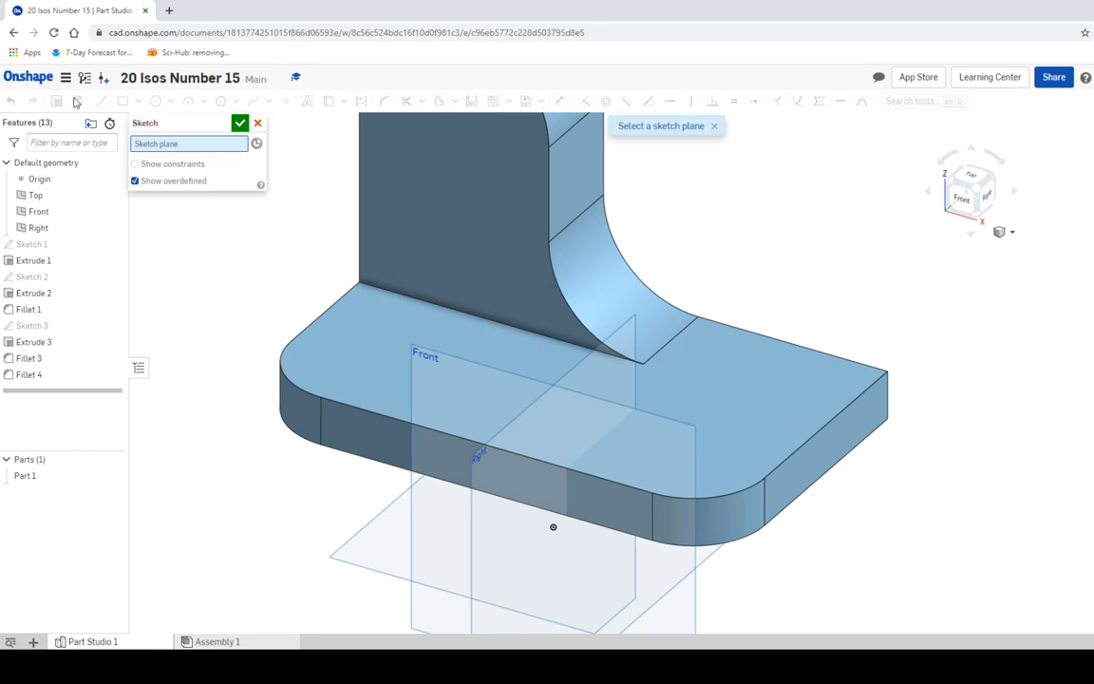
pyautogui.click(704, 410)
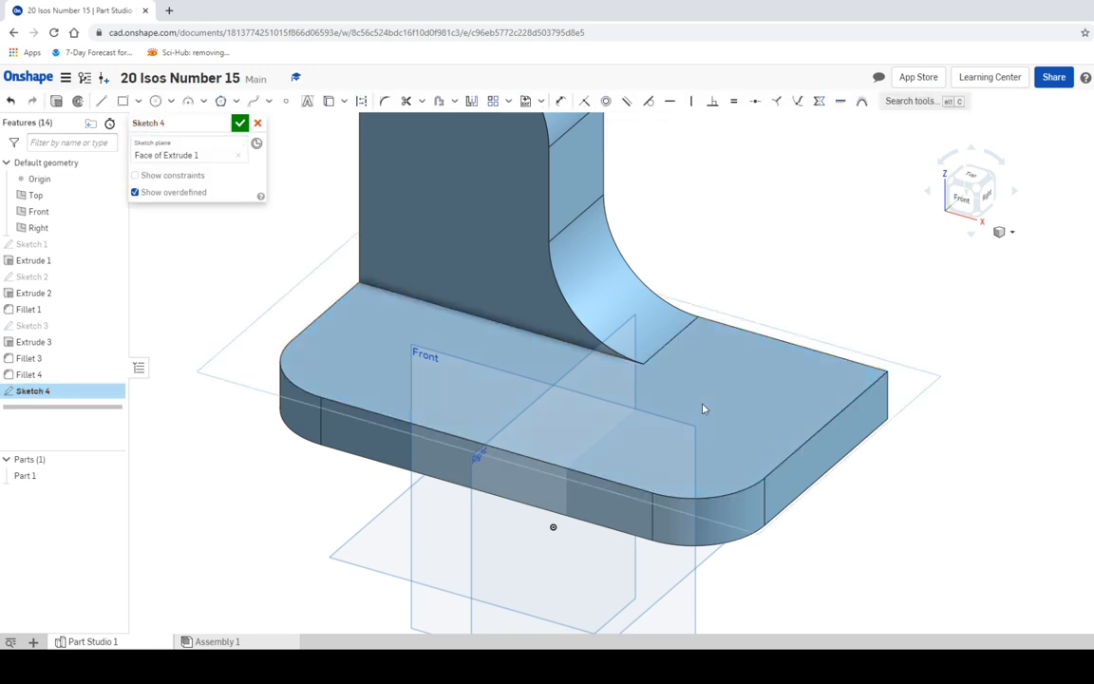
pyautogui.click(981, 179)
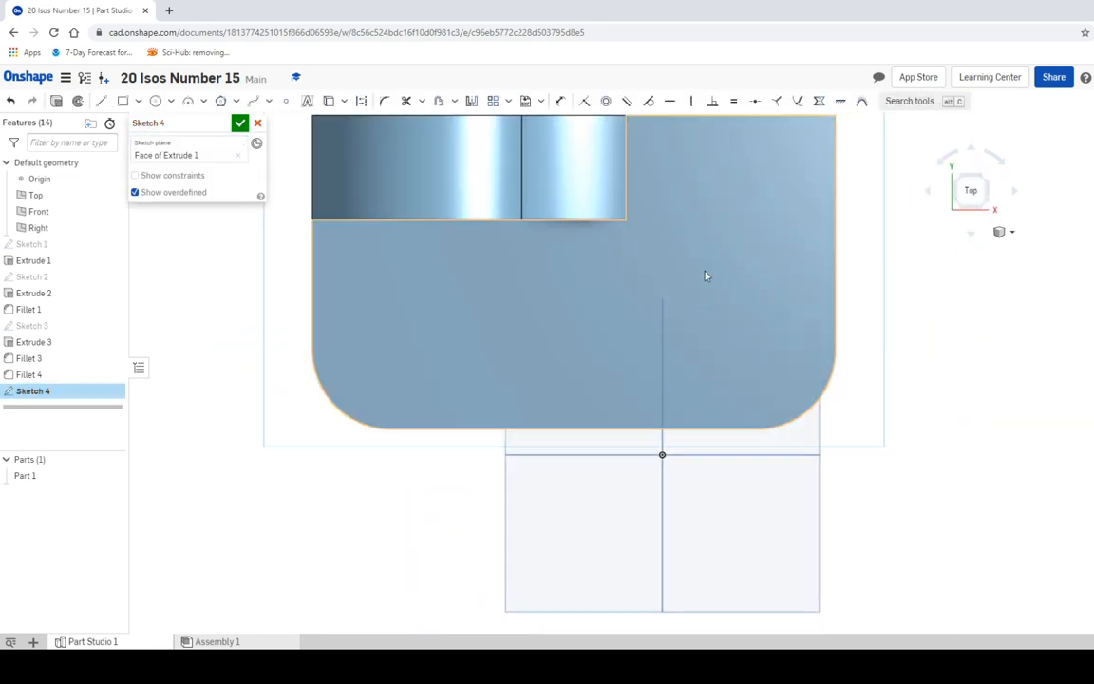
pyautogui.click(156, 101)
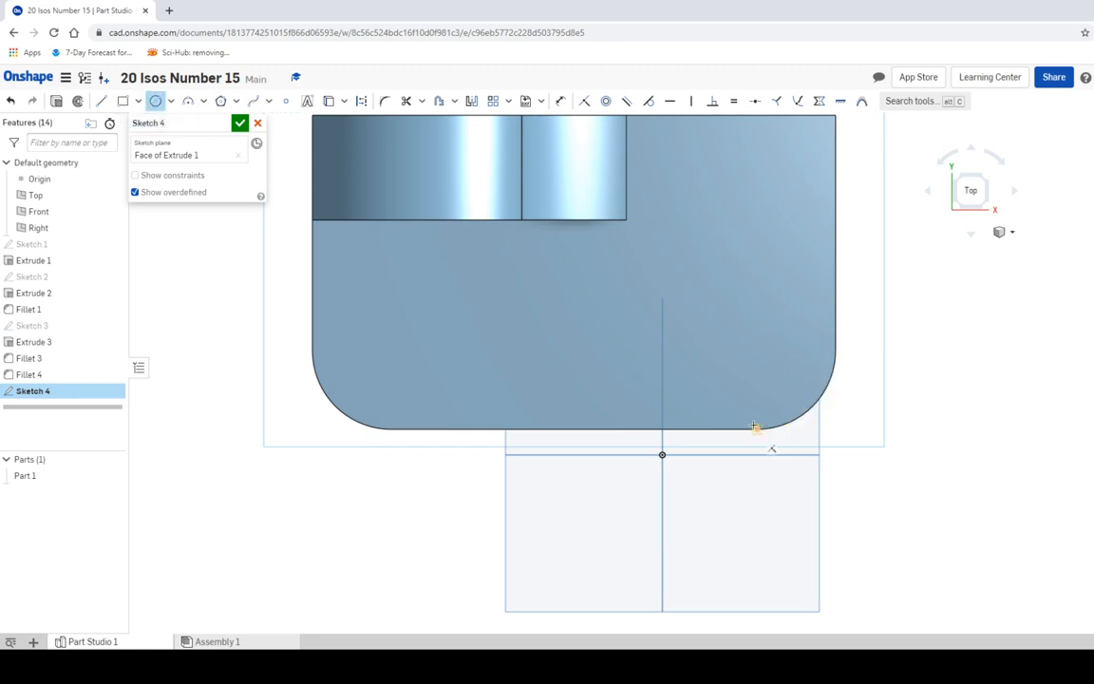
pyautogui.click(756, 350)
pyautogui.click(773, 324)
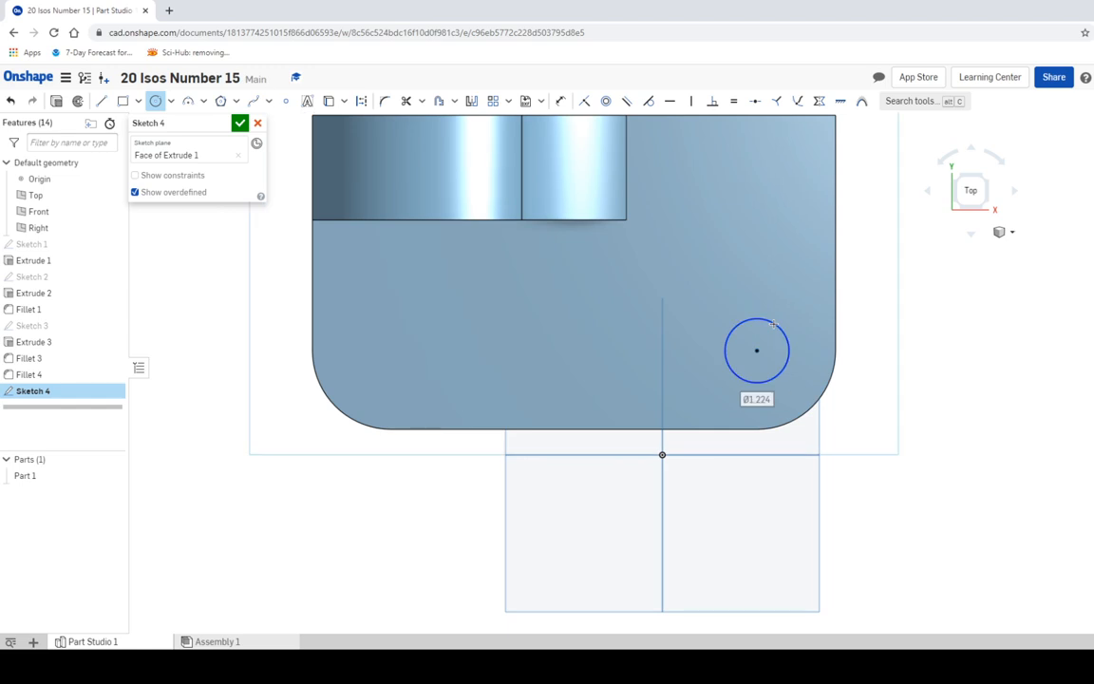
pyautogui.write('1')
pyautogui.press('Return')
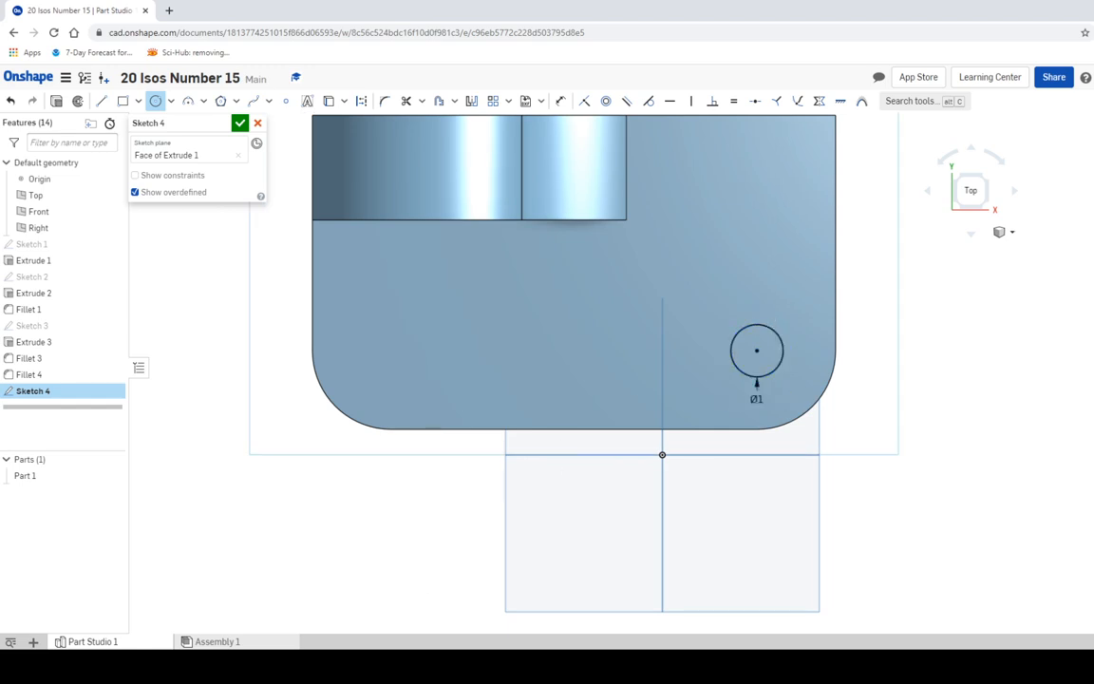
# Check the base plate's holes in the OneNote drawing and draw a 1 in diameter circle at the left front corner's arc centre in Onshape
pyautogui.click(356, 665)
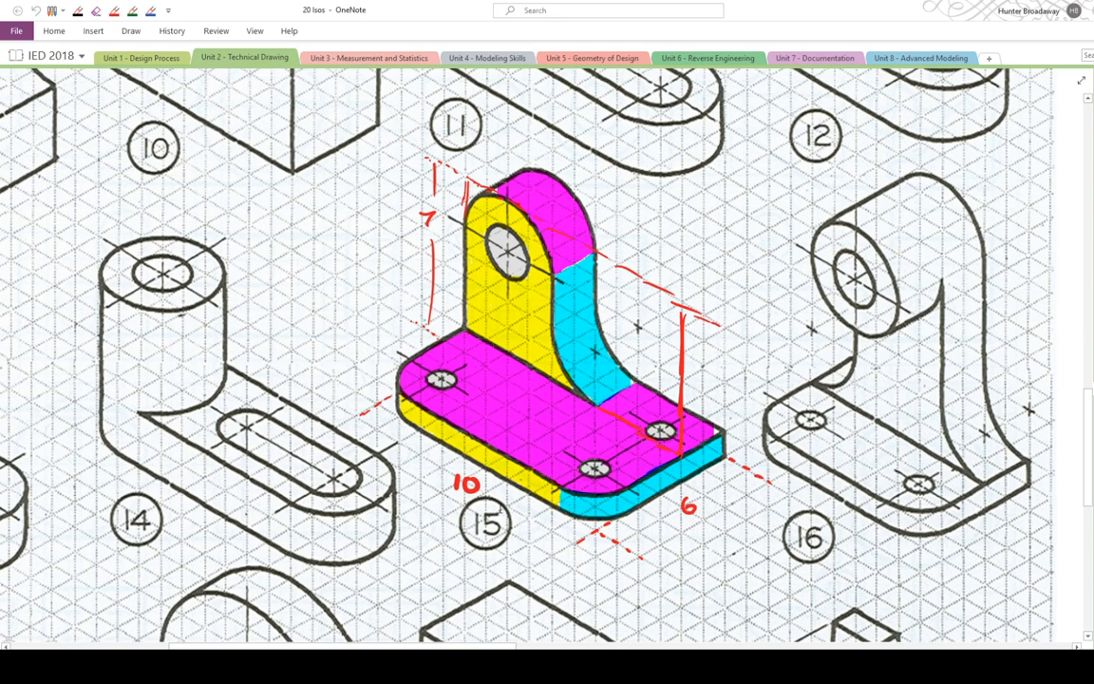
pyautogui.click(323, 665)
pyautogui.click(323, 608)
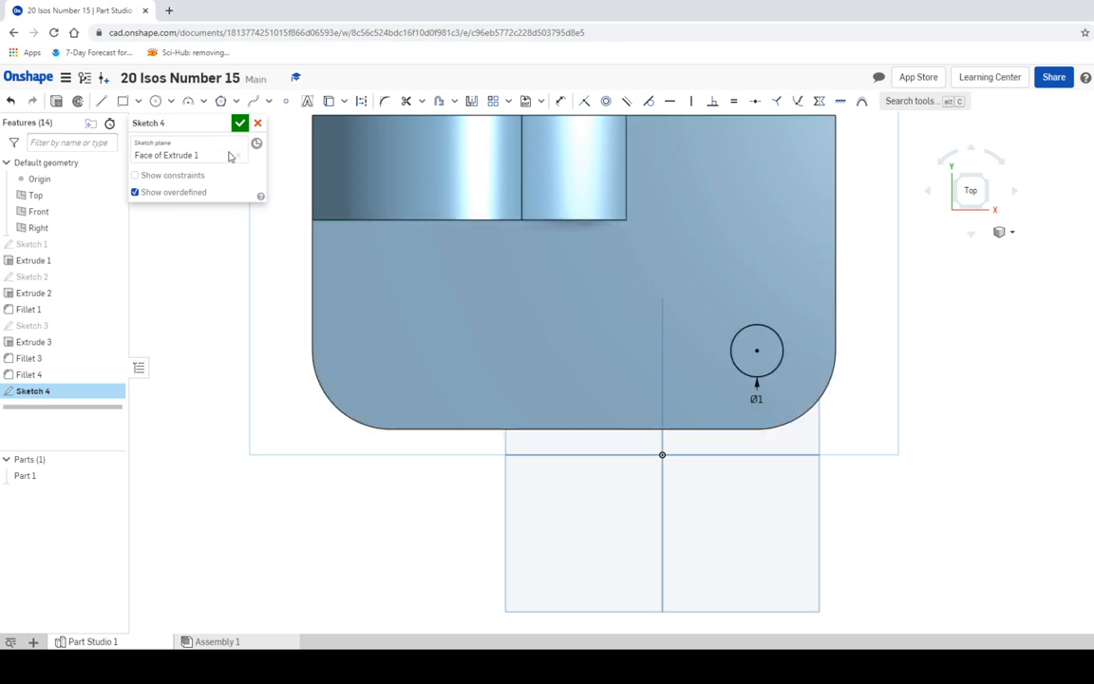
pyautogui.click(155, 103)
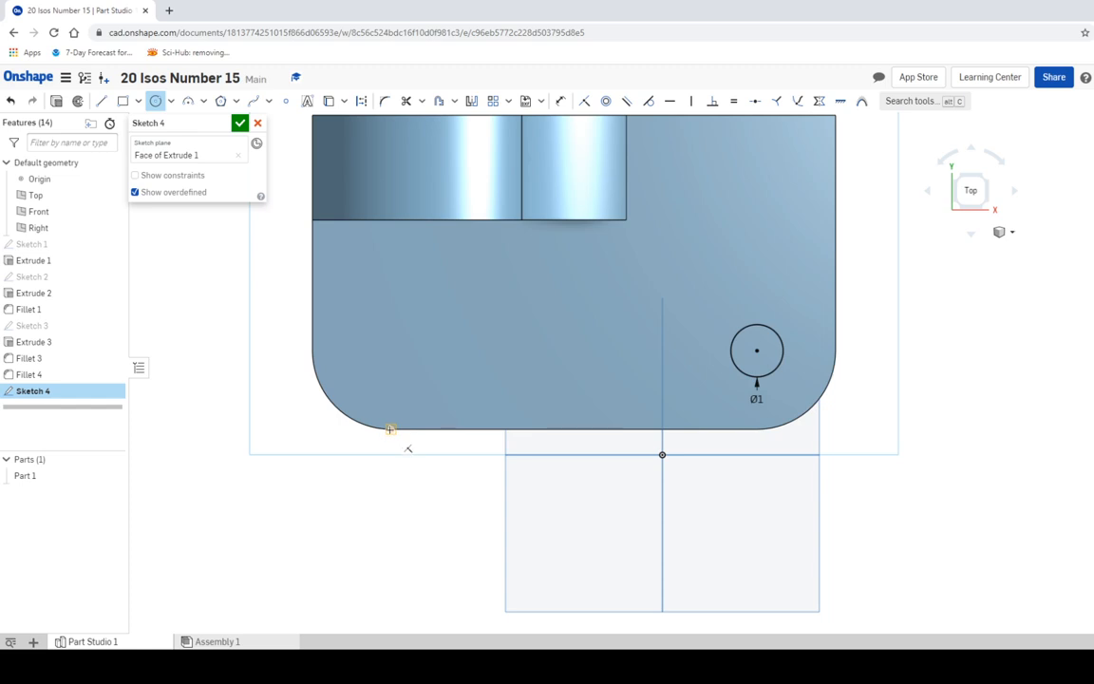
pyautogui.click(389, 351)
pyautogui.click(416, 325)
pyautogui.write('1')
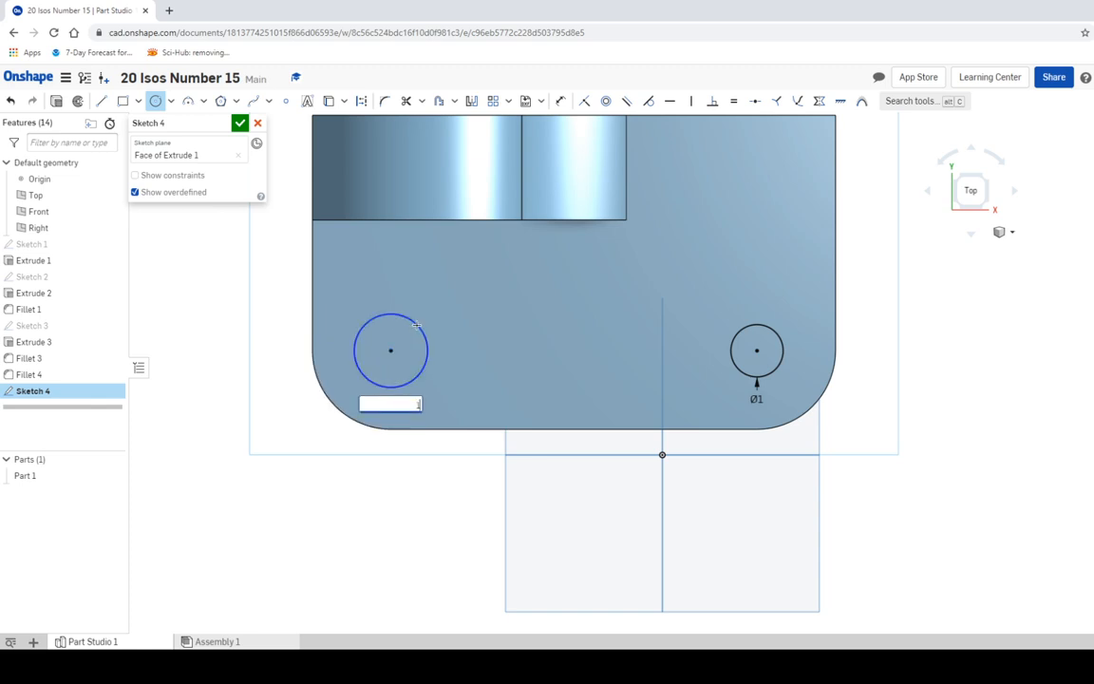
pyautogui.press('Return')
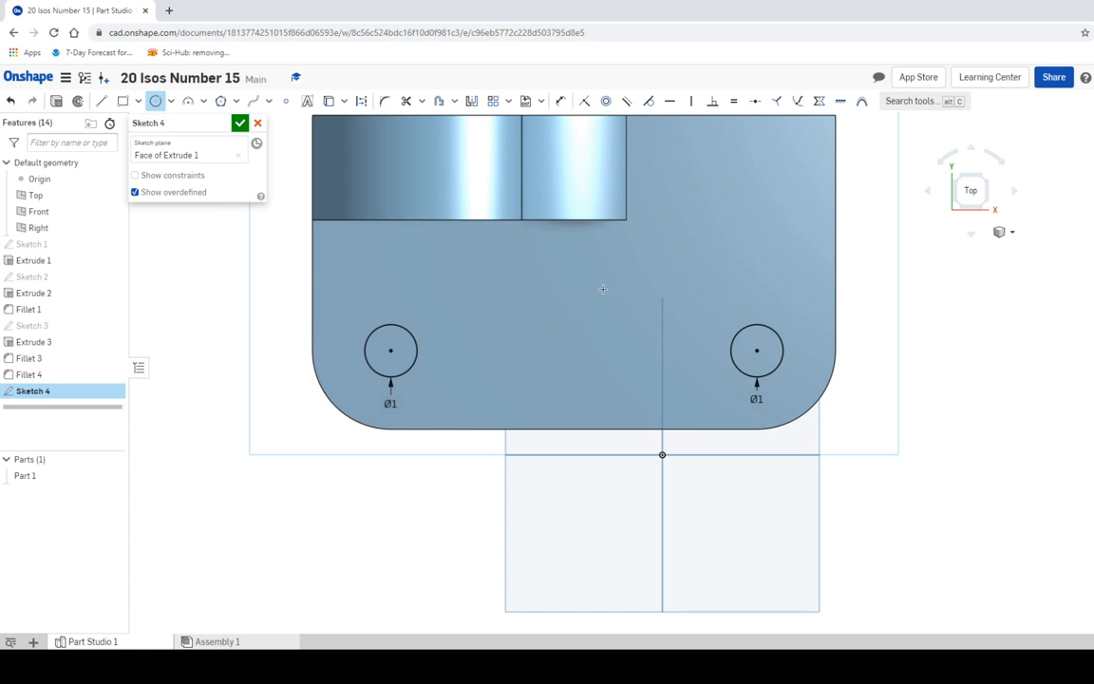
# Draw a 3 in vertical line from the right front circle's centre toward the plate's back edge
pyautogui.moveTo(603, 289); pyautogui.dragTo(494, 358, button='middle')
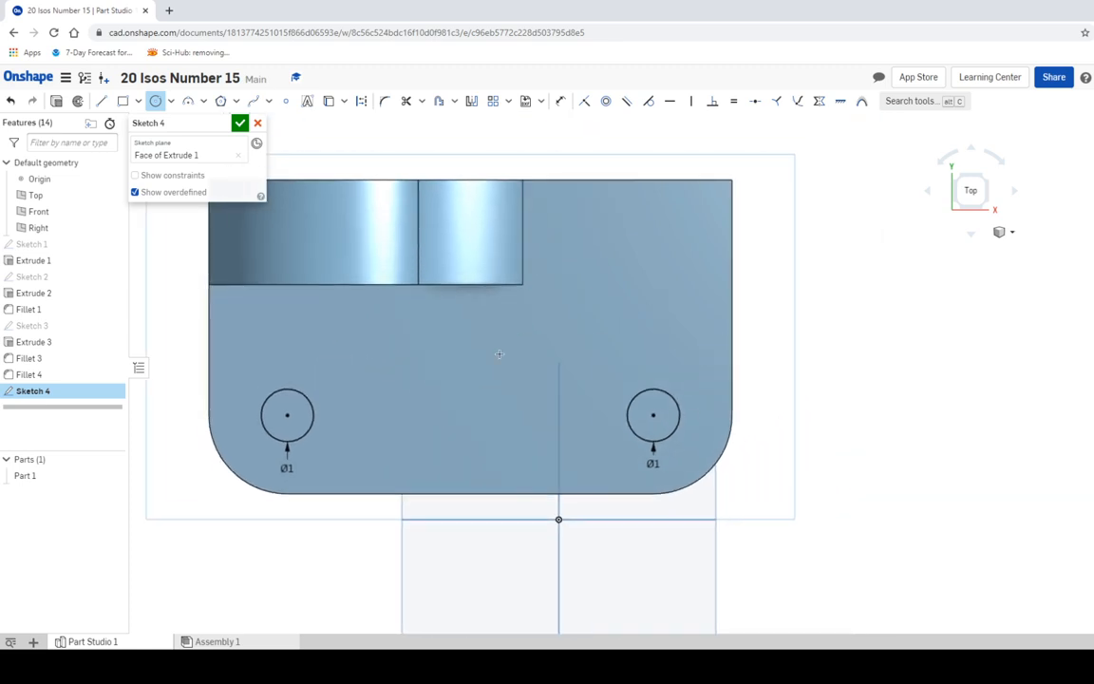
pyautogui.click(101, 101)
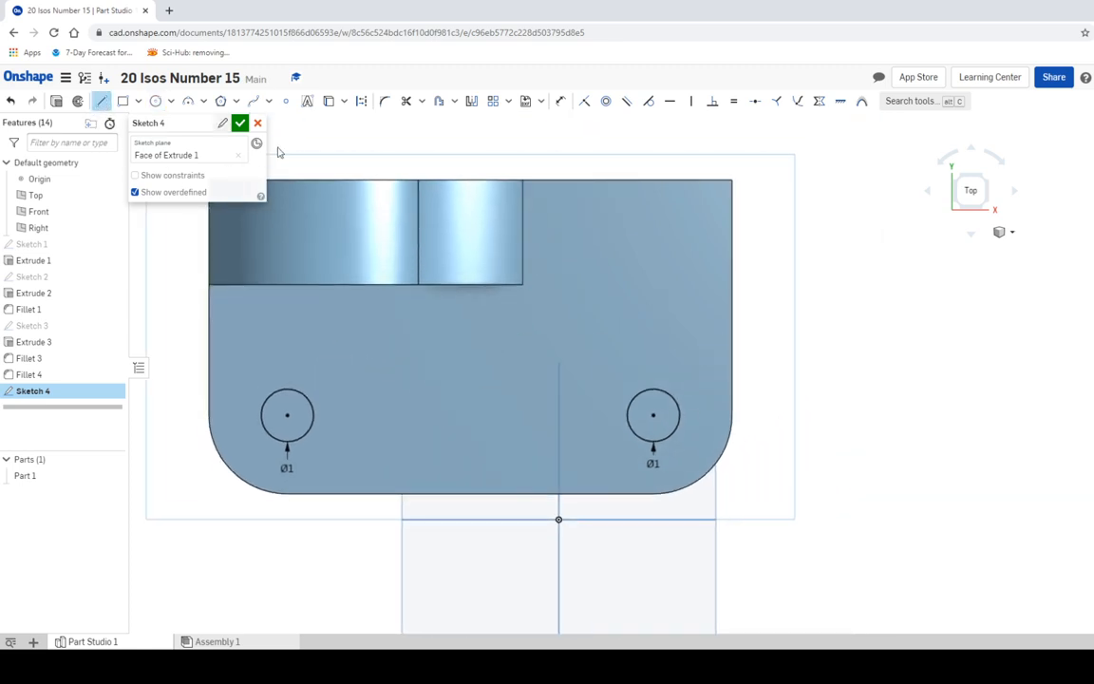
pyautogui.click(652, 415)
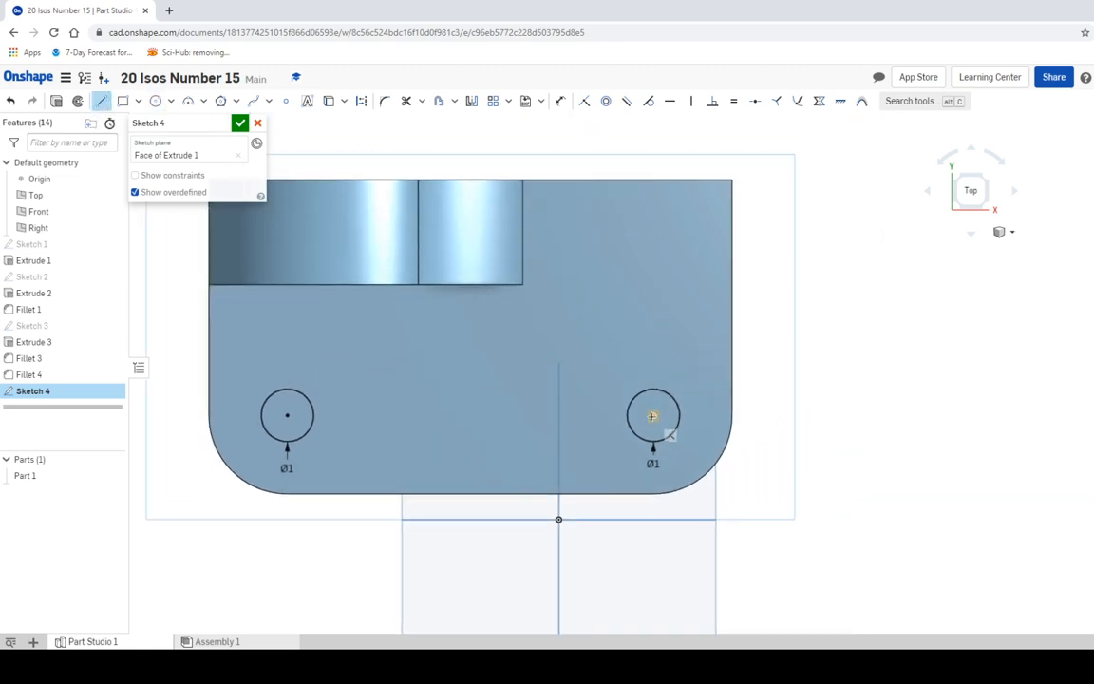
pyautogui.click(649, 264)
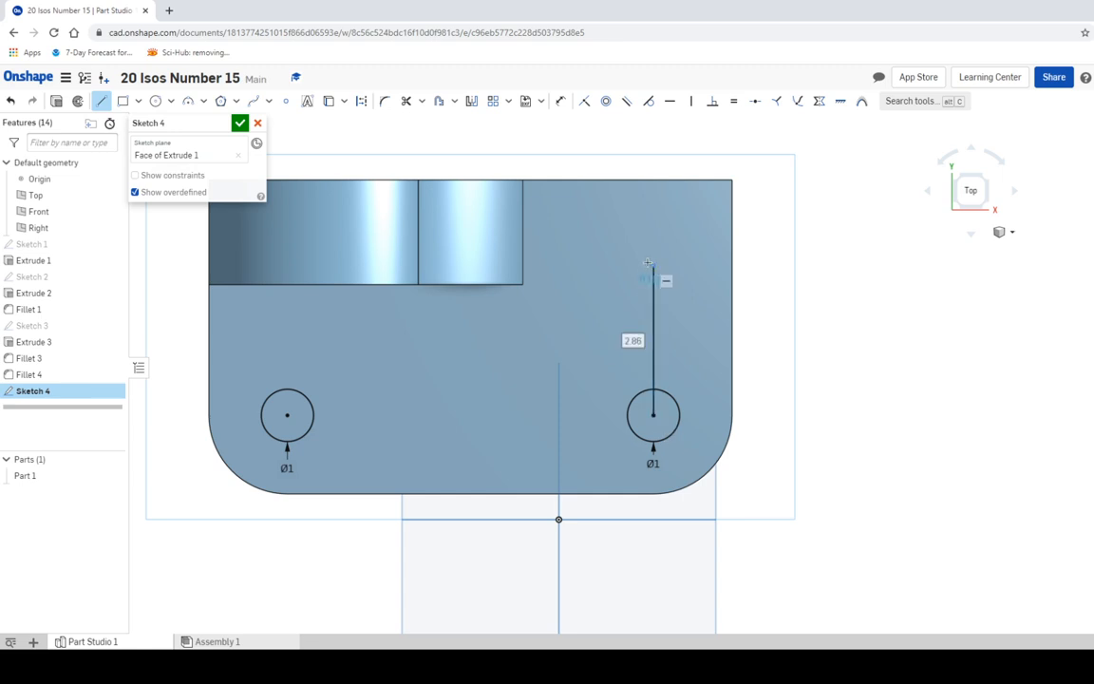
pyautogui.write('3')
pyautogui.press('Return')
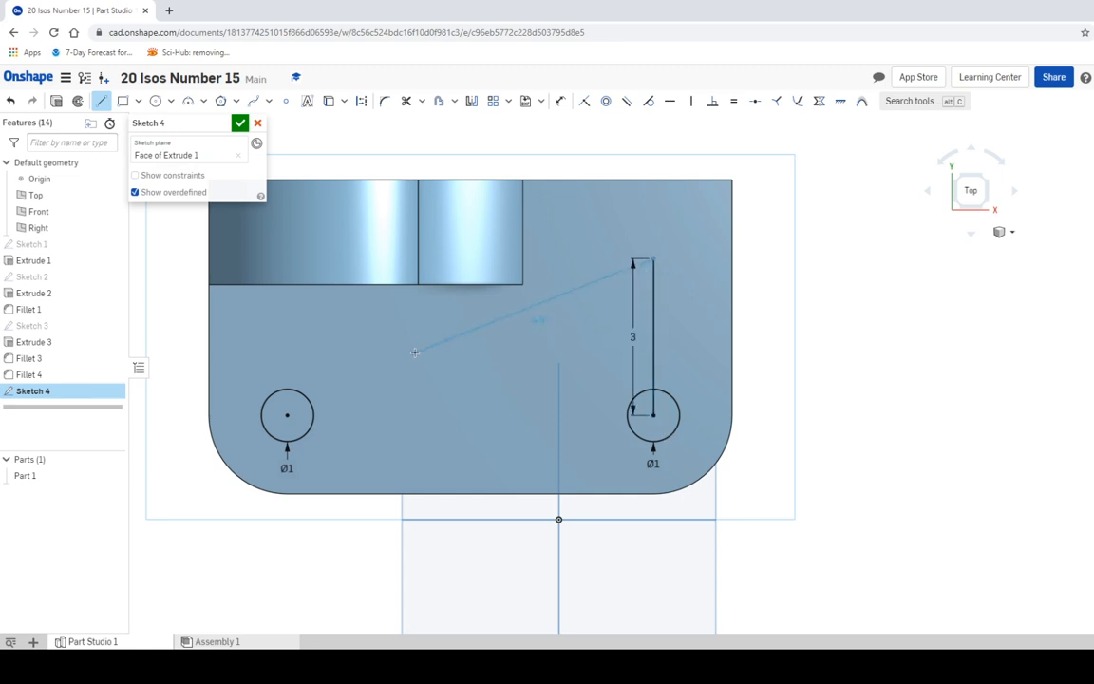
pyautogui.press('Escape')
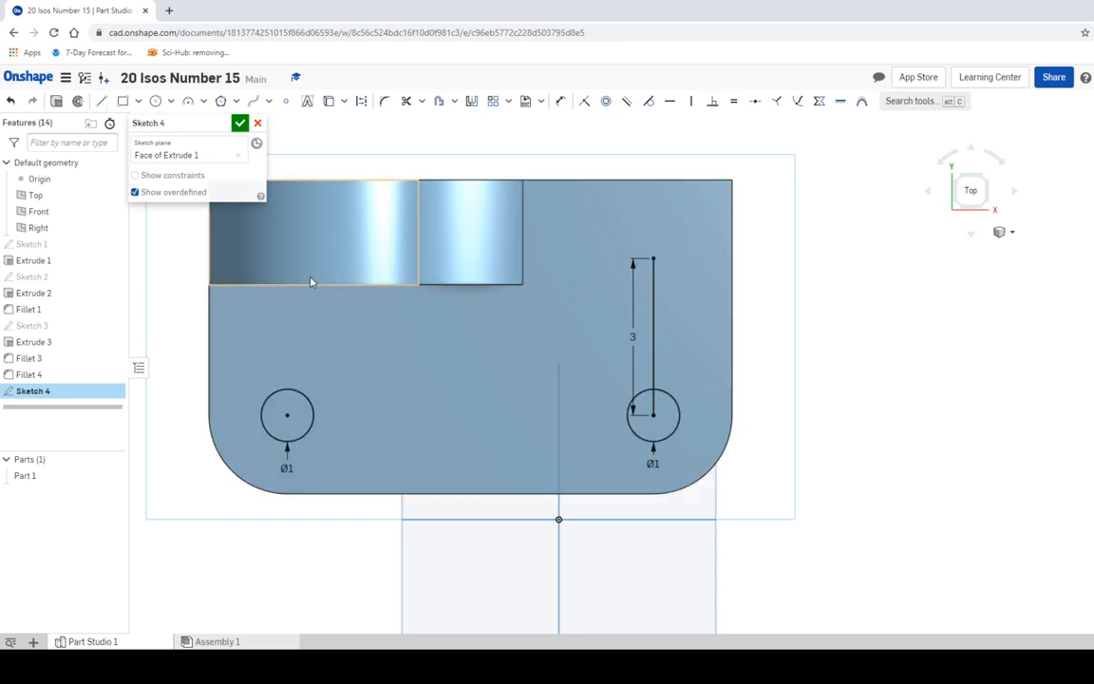
# Draw a 1 in diameter circle centred on the line's back endpoint and finish the hole sketch
pyautogui.click(155, 101)
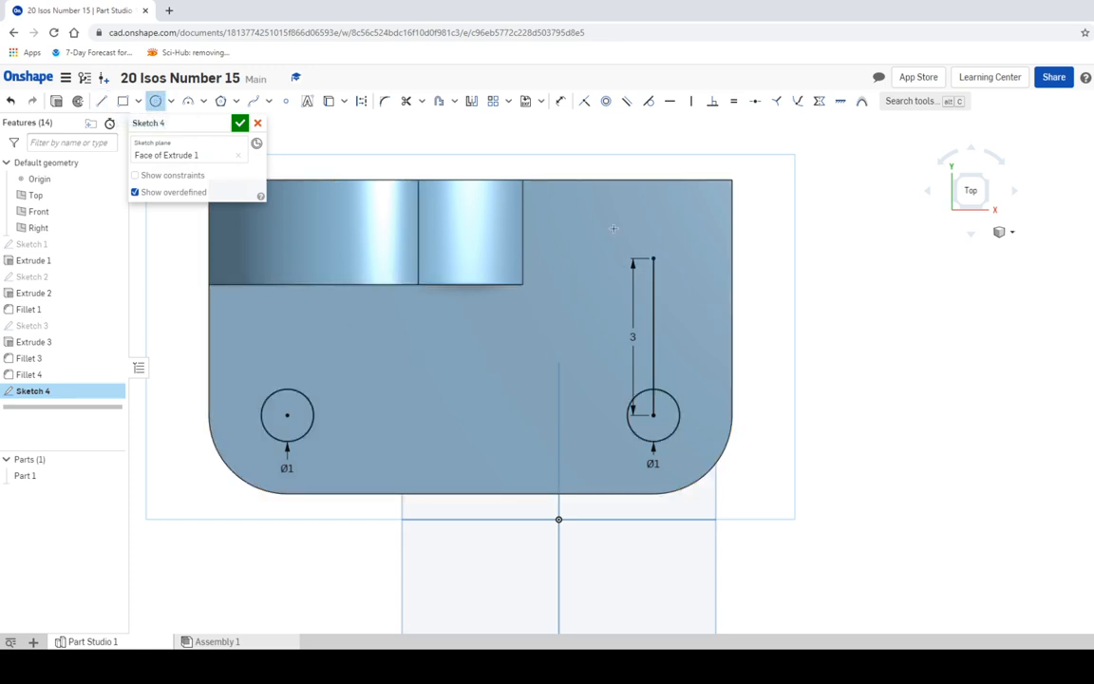
pyautogui.click(654, 258)
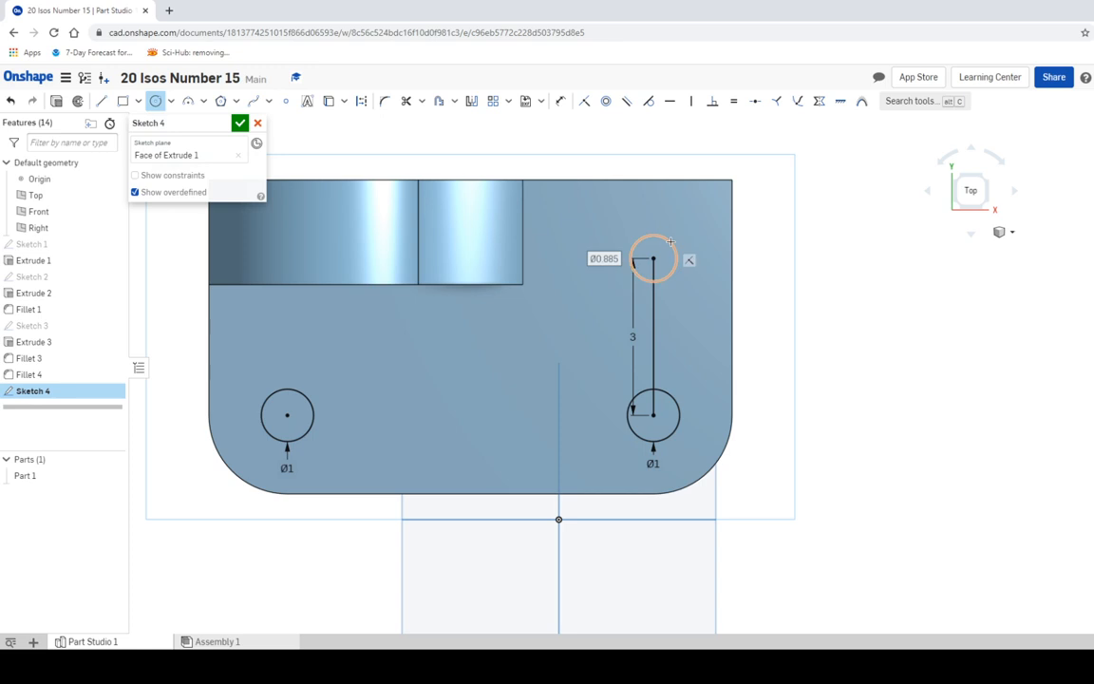
pyautogui.write('1')
pyautogui.press('Return')
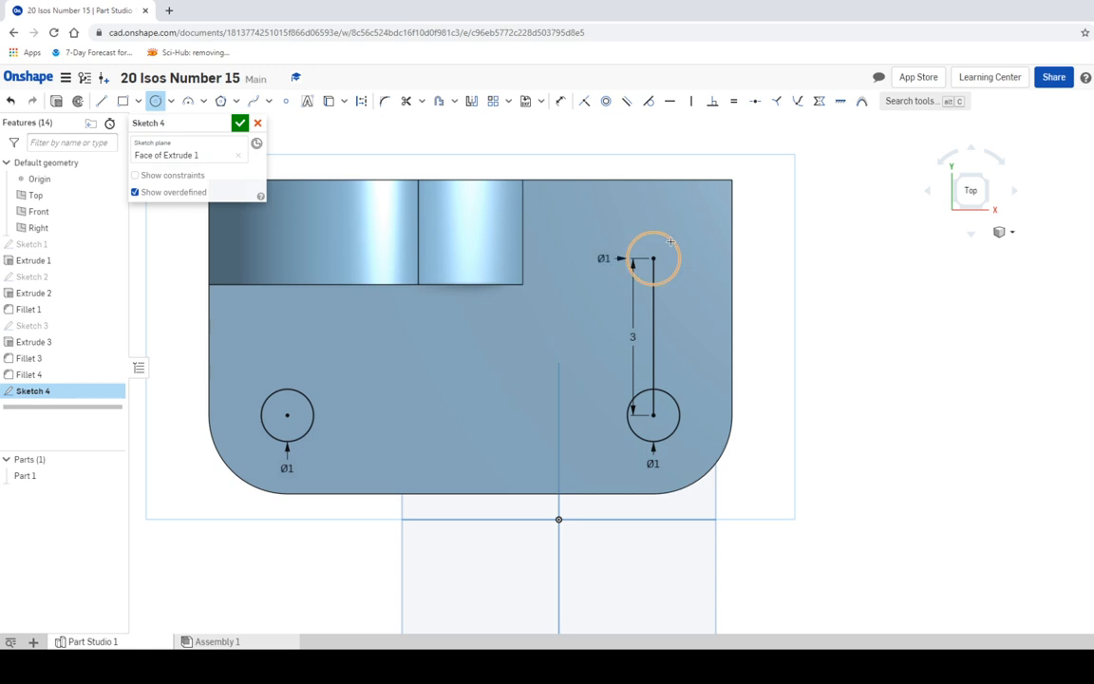
pyautogui.click(241, 123)
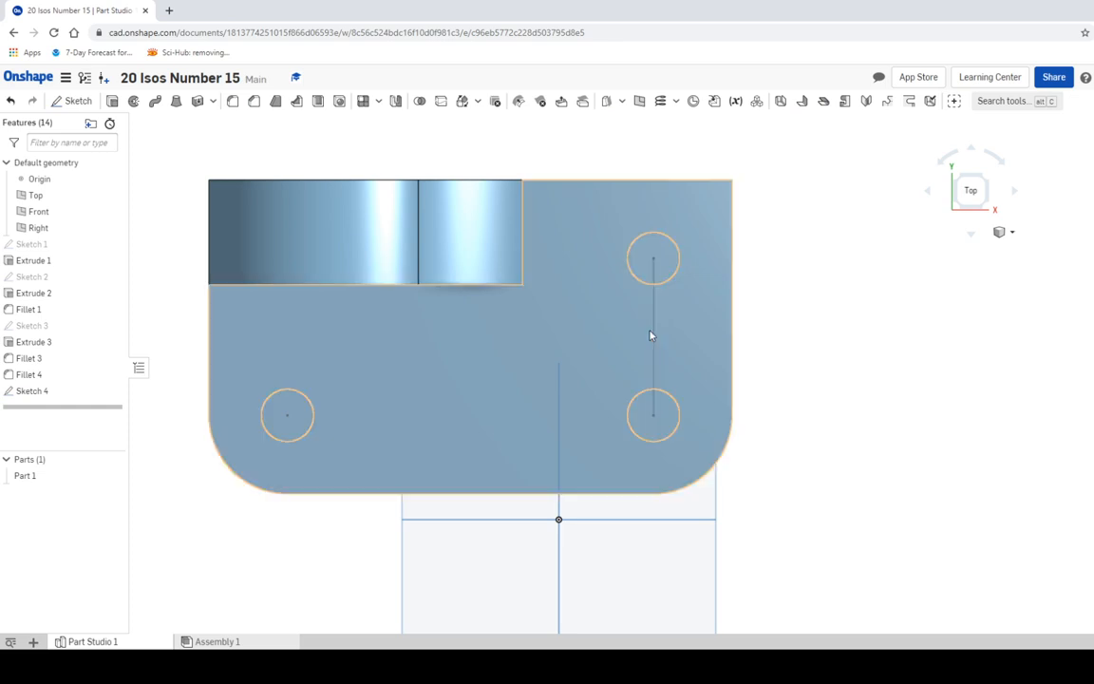
# Cut the three circles through the base plate with a Remove extrude at a blind depth of 2.15 in
pyautogui.moveTo(970, 188); pyautogui.dragTo(988, 180)
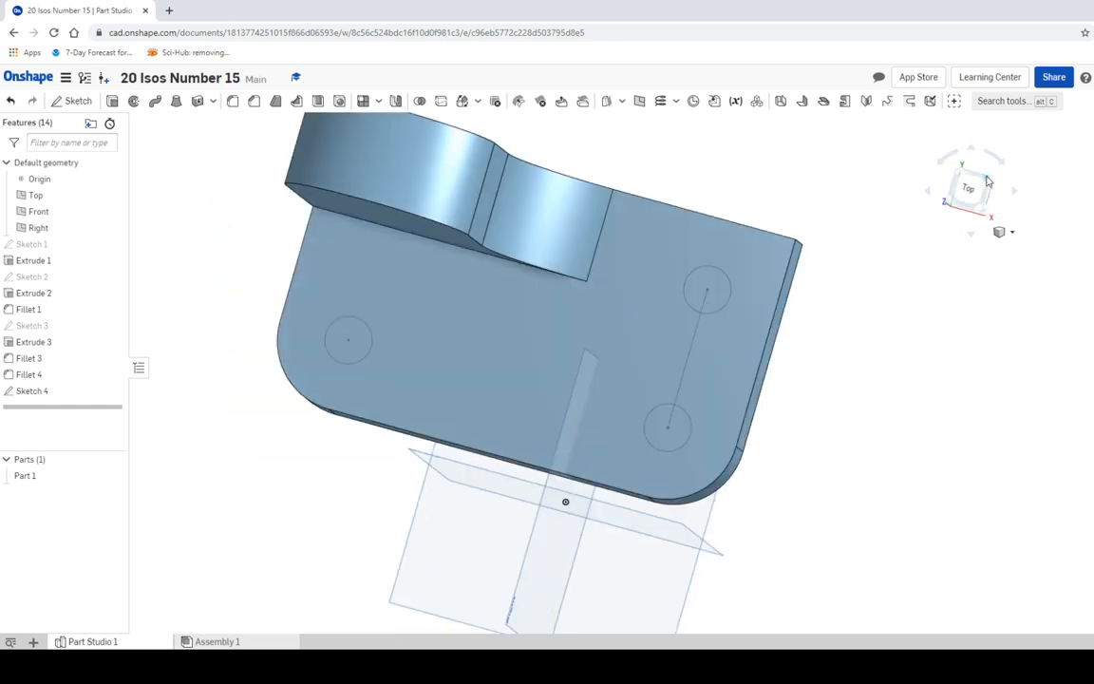
pyautogui.click(951, 180)
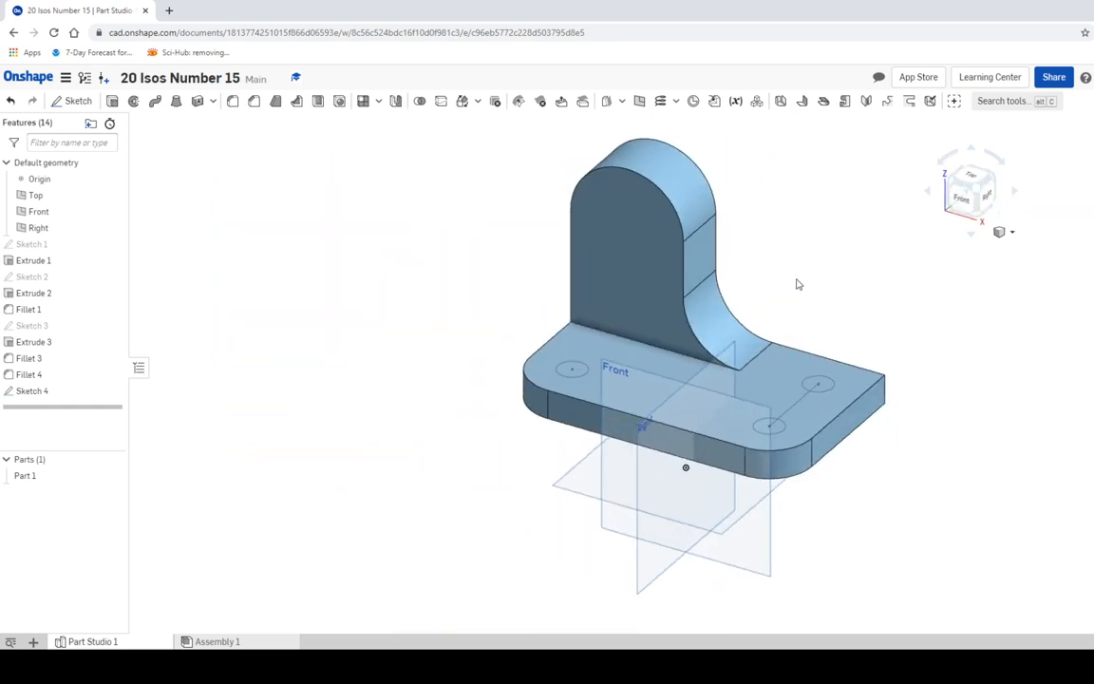
pyautogui.scroll(2, 765, 308)
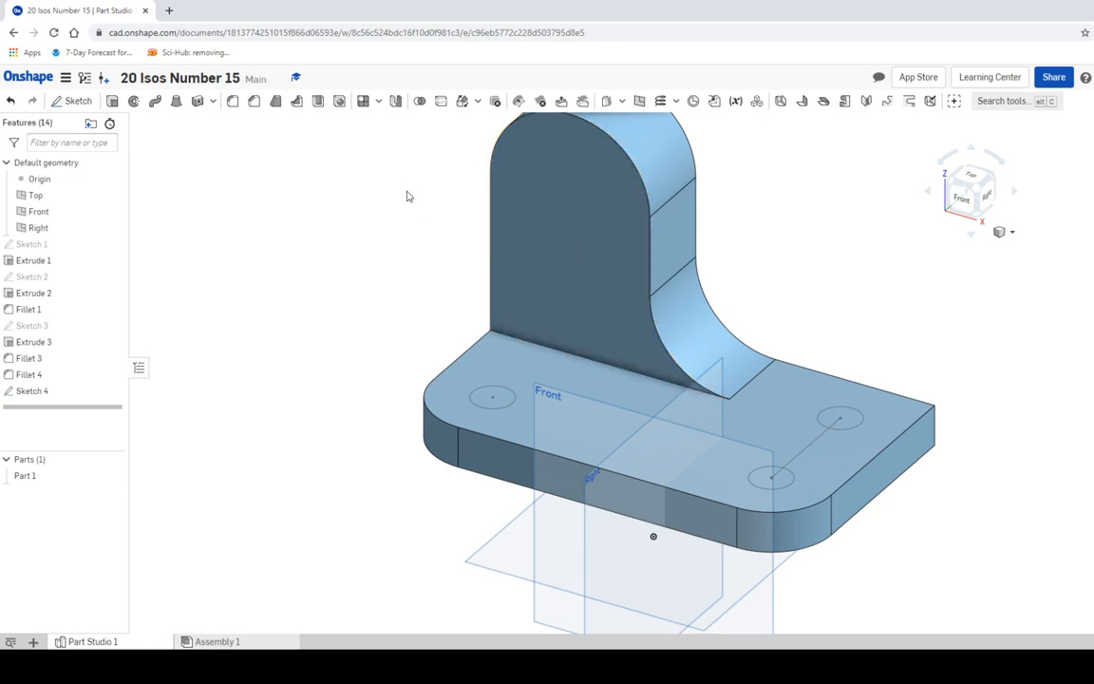
pyautogui.click(114, 102)
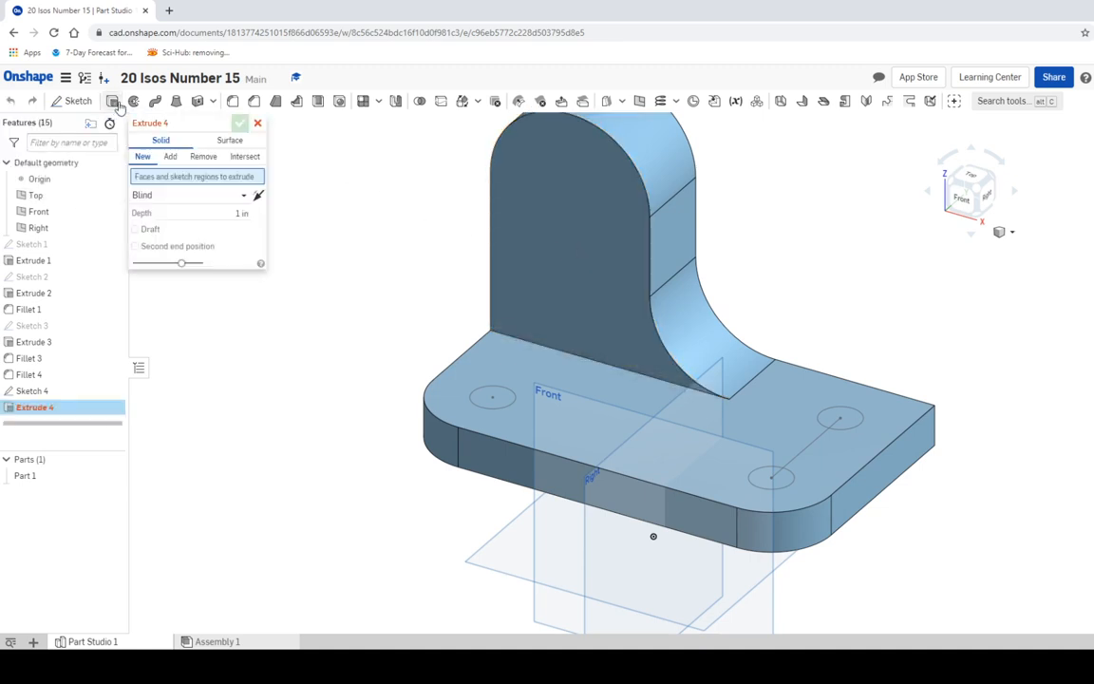
pyautogui.click(200, 157)
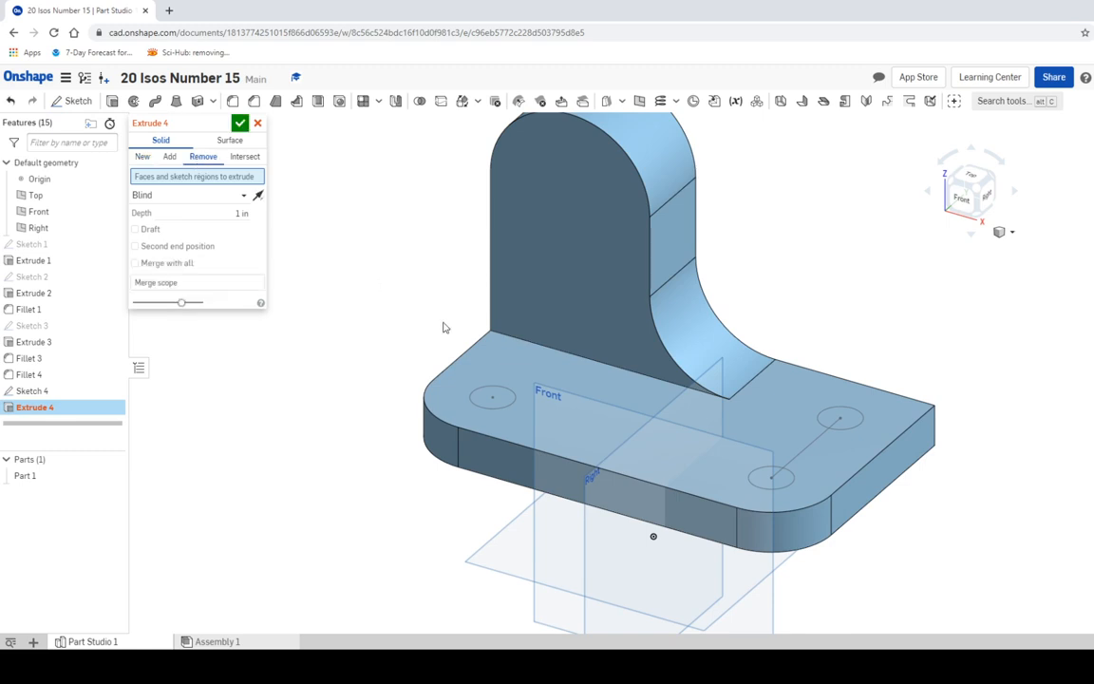
pyautogui.click(504, 399)
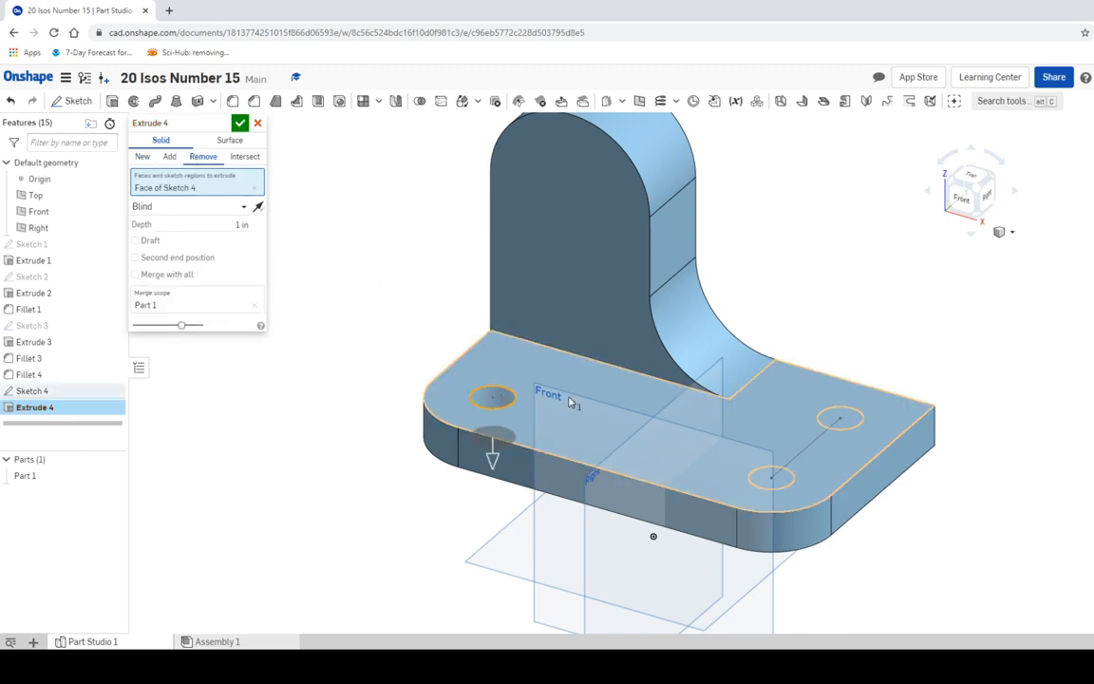
pyautogui.click(772, 478)
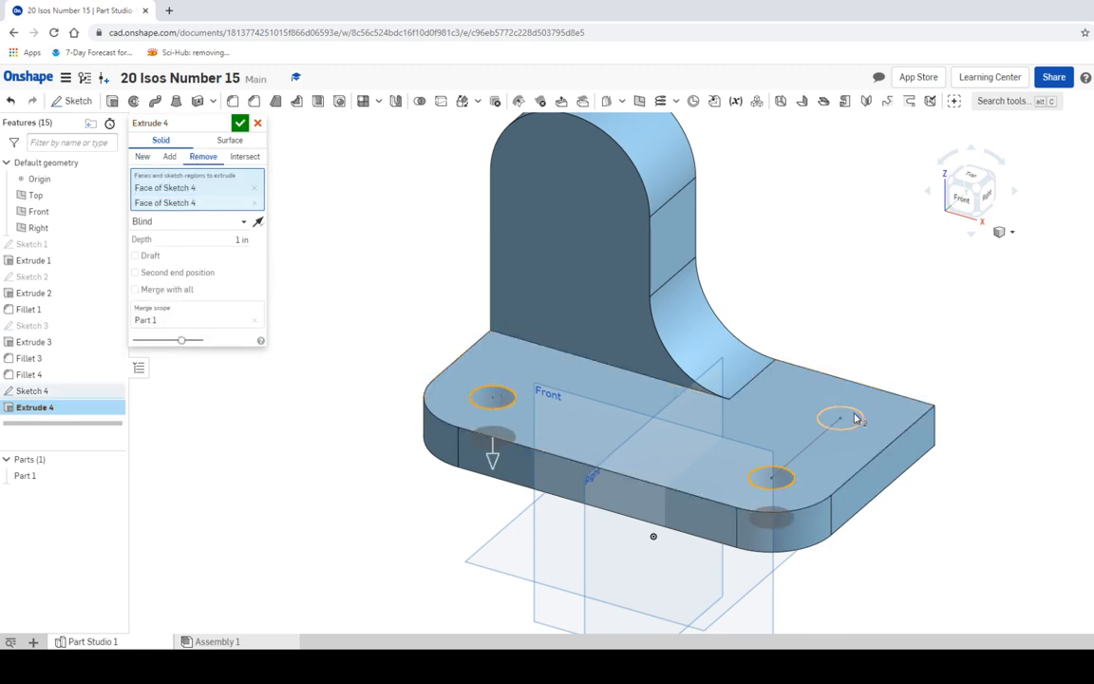
pyautogui.click(848, 419)
pyautogui.moveTo(491, 456); pyautogui.dragTo(491, 501)
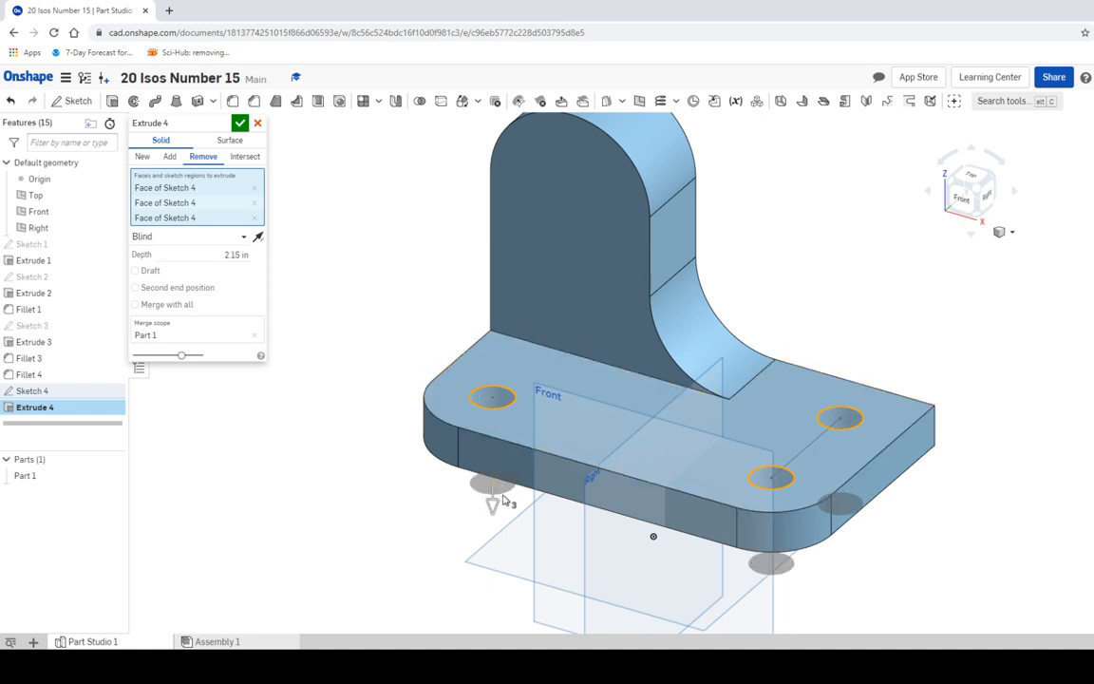
pyautogui.click(240, 124)
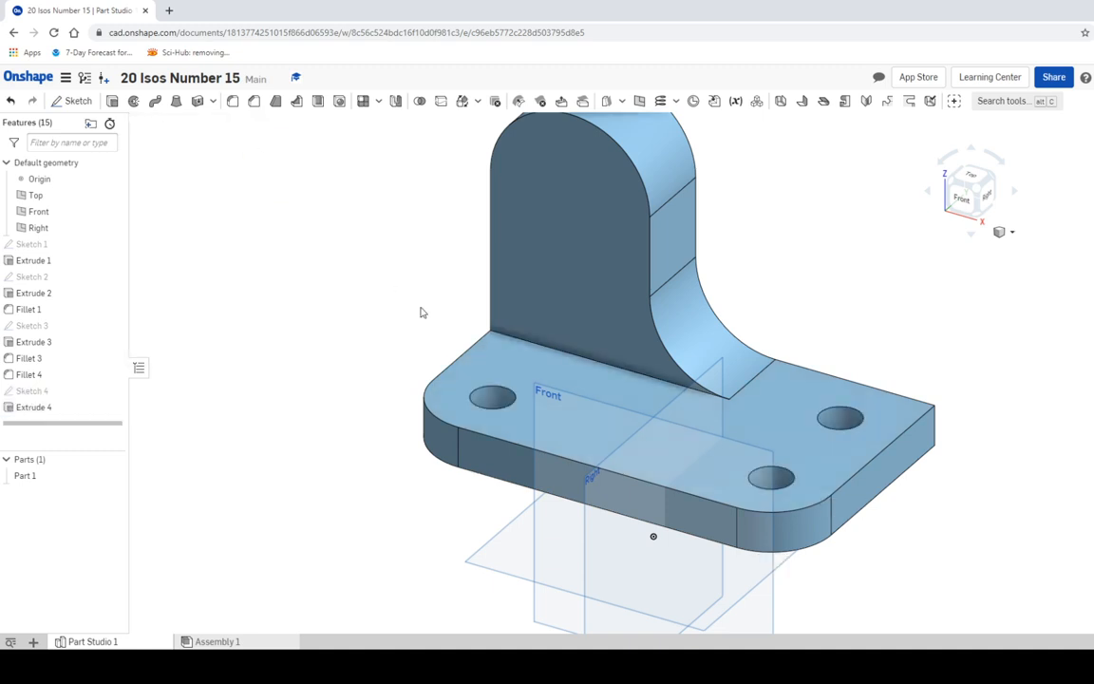
# Inspect the base plate's holes from the top and in isometric view, and compare the model with figure 15 in OneNote
pyautogui.click(969, 177)
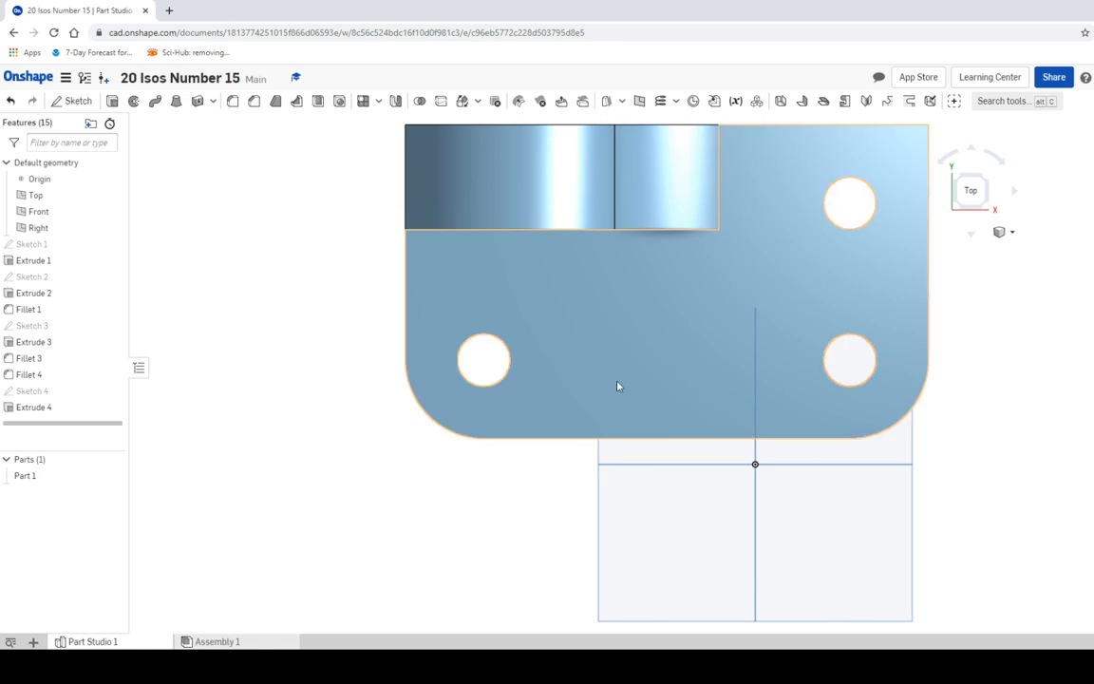
pyautogui.click(988, 211)
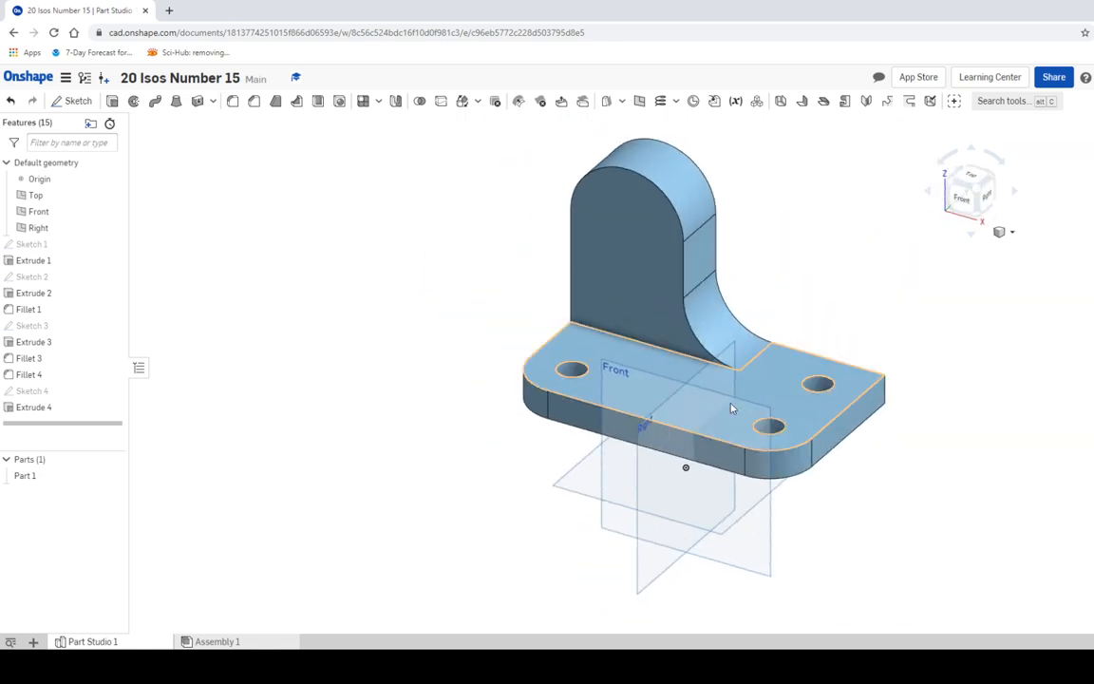
pyautogui.click(378, 667)
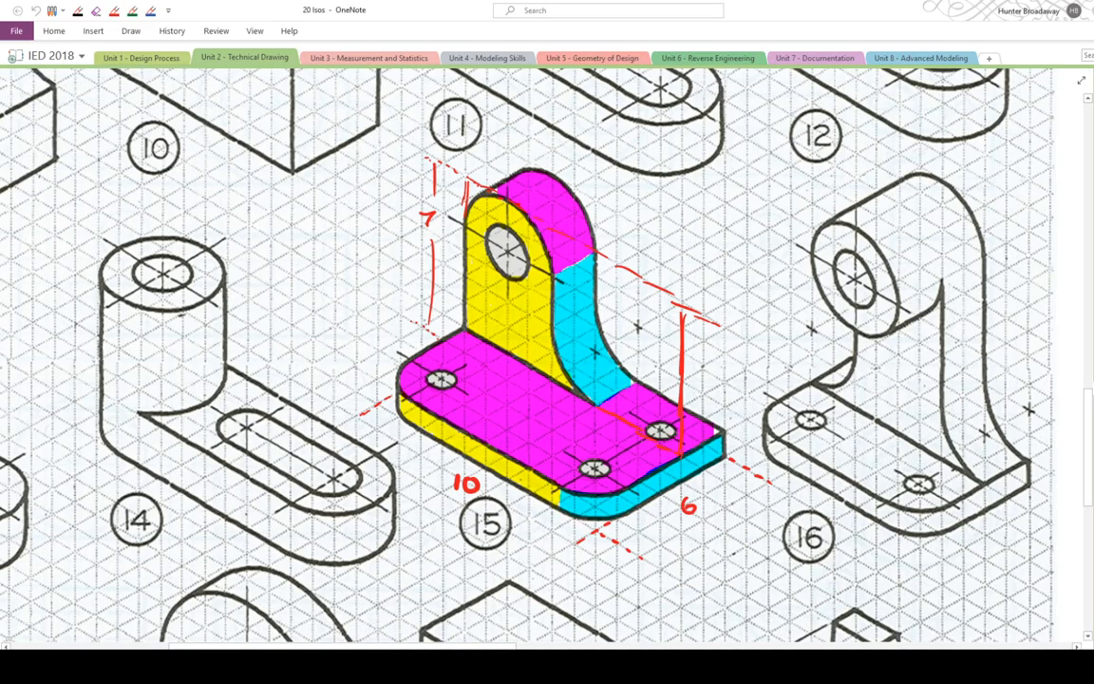
pyautogui.click(378, 667)
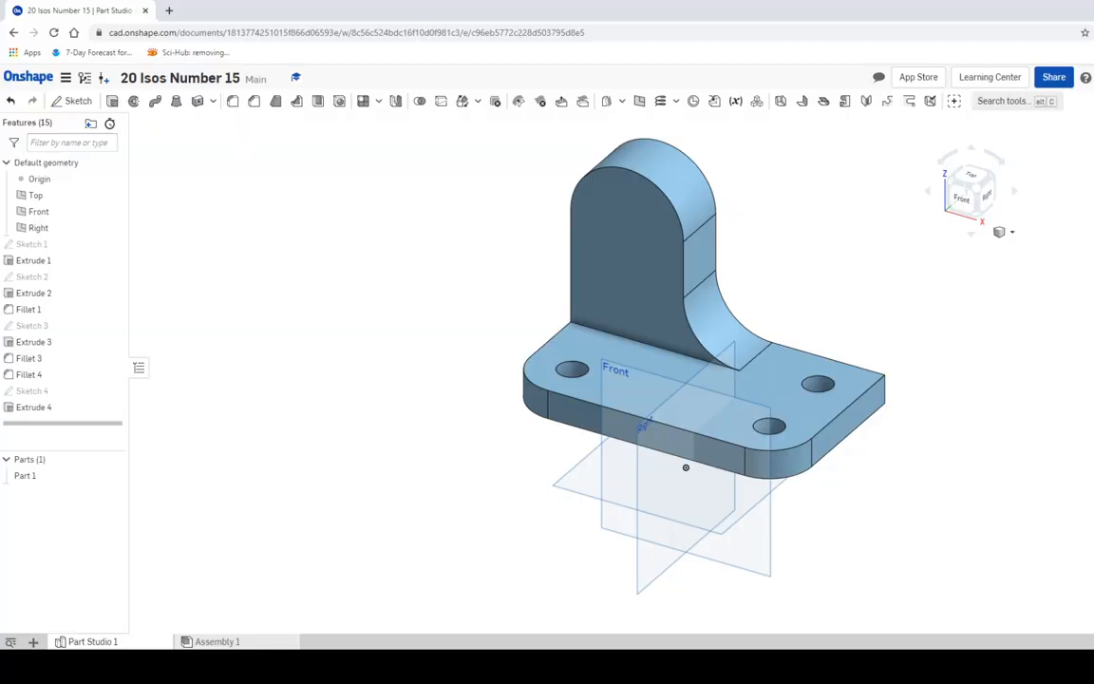
pyautogui.click(378, 667)
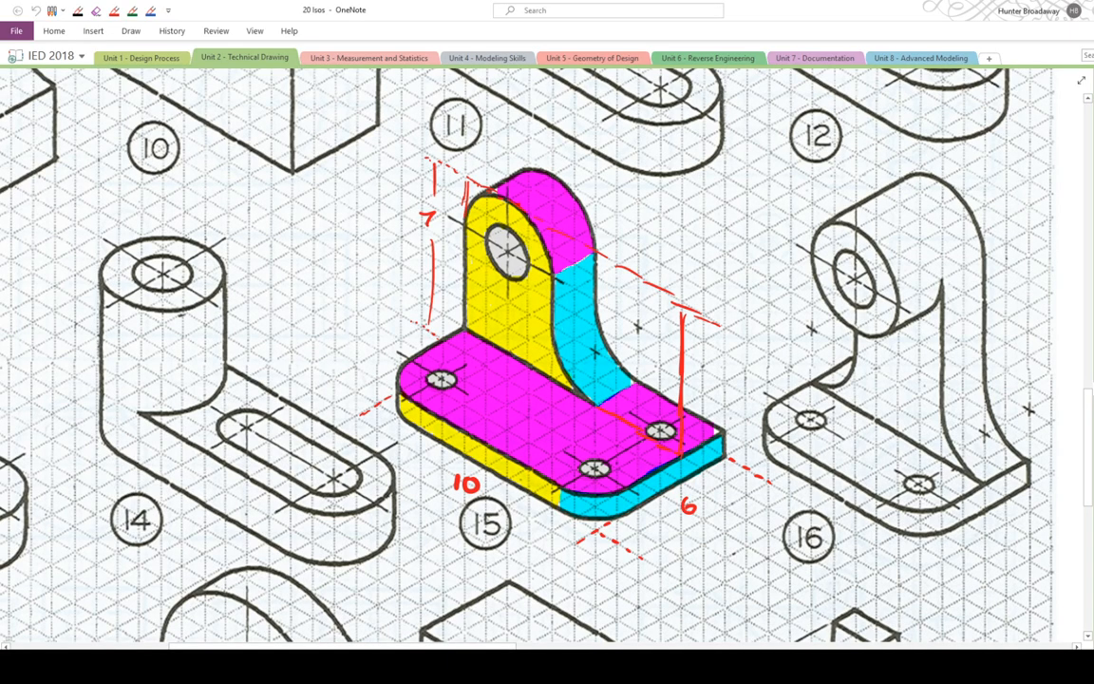
# Compare the model's upright with figure 15 in OneNote to check the hole in its front face, and return to Onshape
pyautogui.click(378, 667)
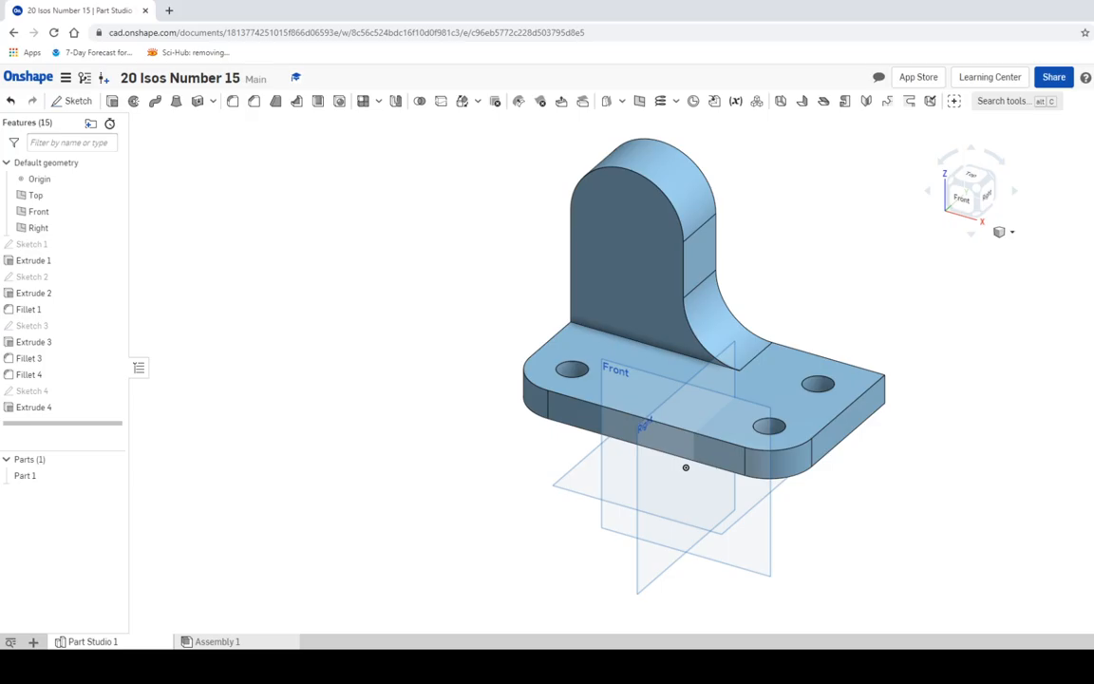
pyautogui.click(378, 667)
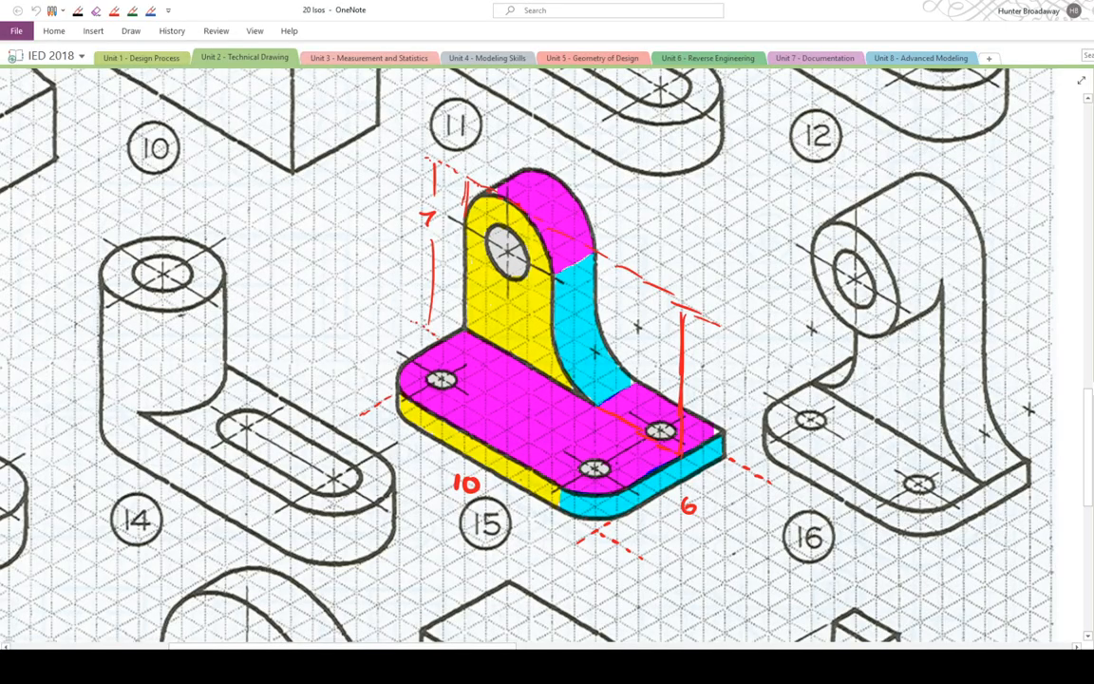
pyautogui.click(378, 667)
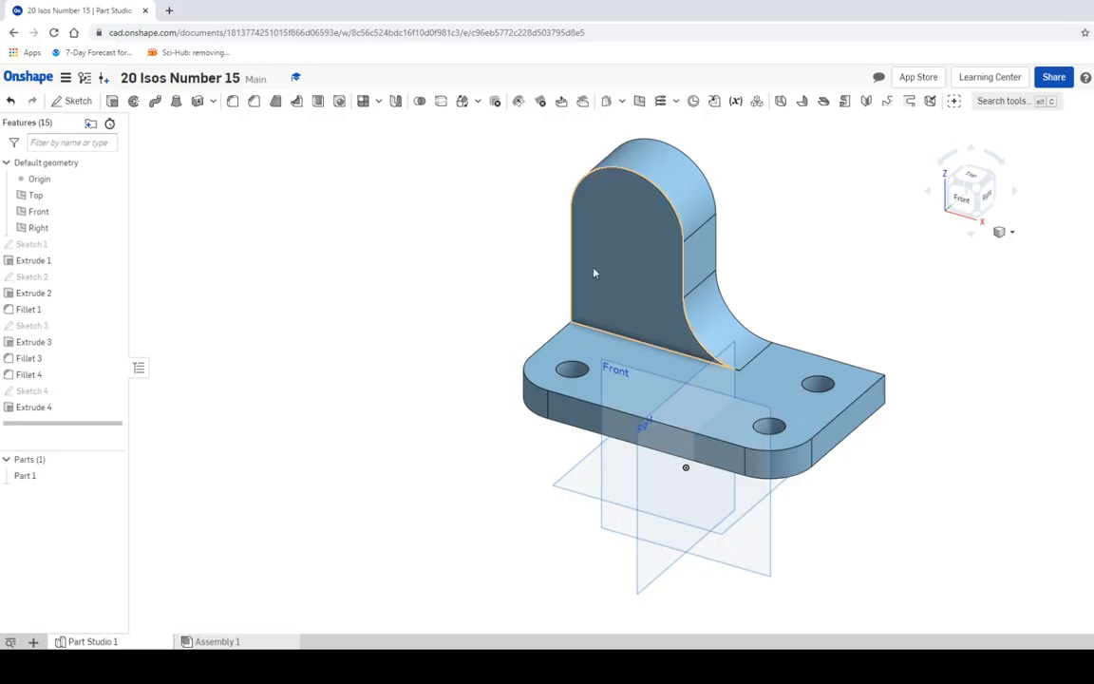
pyautogui.click(353, 667)
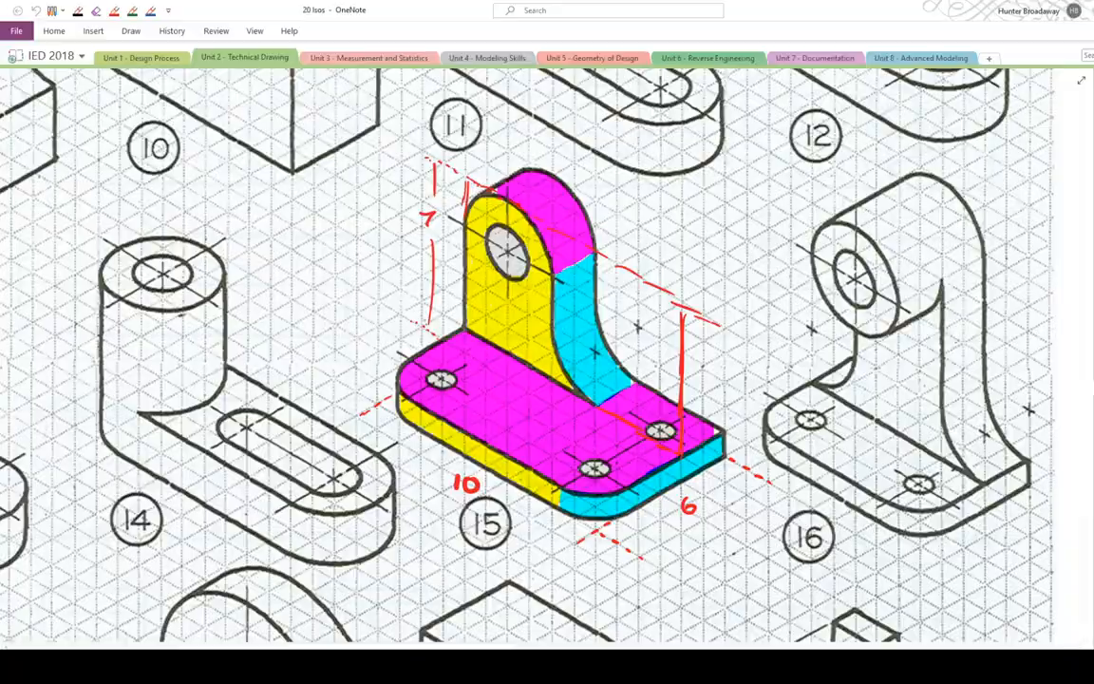
pyautogui.hotkey('alt', 'Tab')
# Sketch a 2 in diameter circle on the upright's front face, concentric with its rounded top, check it against the OneNote drawing and finish the sketch
pyautogui.scroll(5, 577, 378)
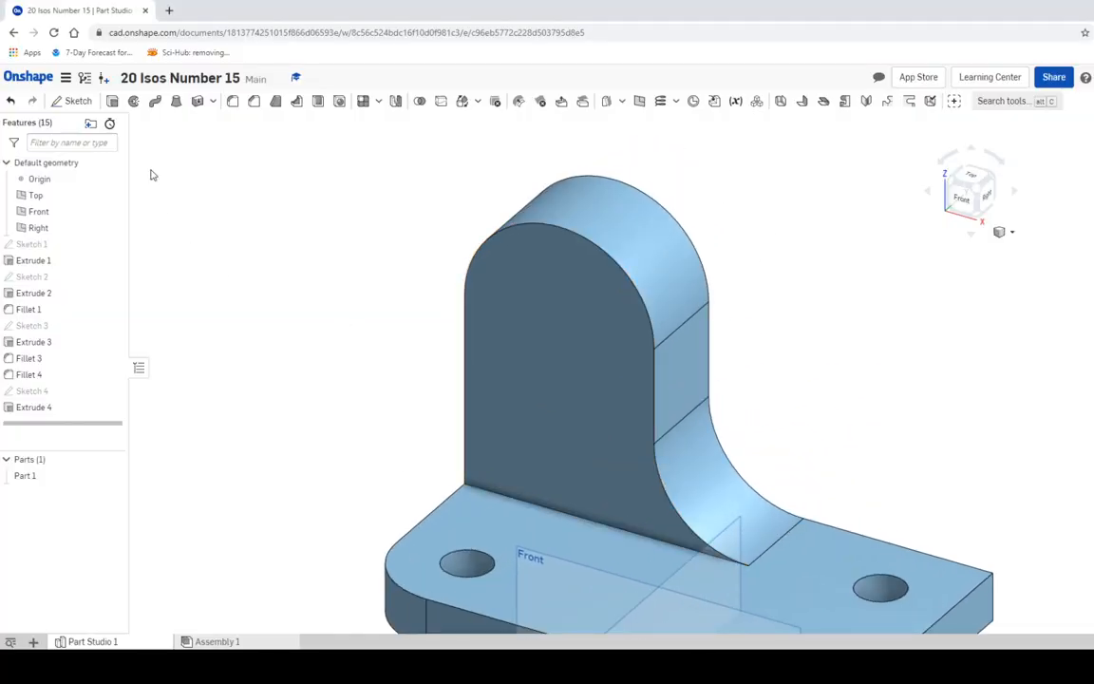
pyautogui.click(74, 101)
pyautogui.click(563, 331)
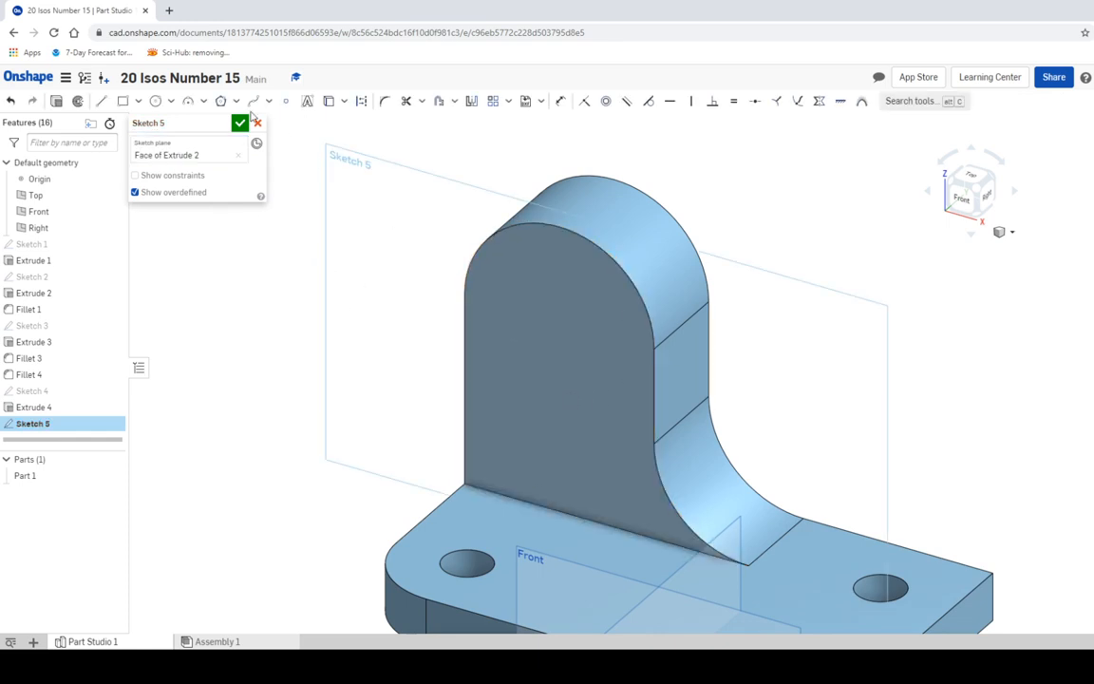
pyautogui.click(155, 101)
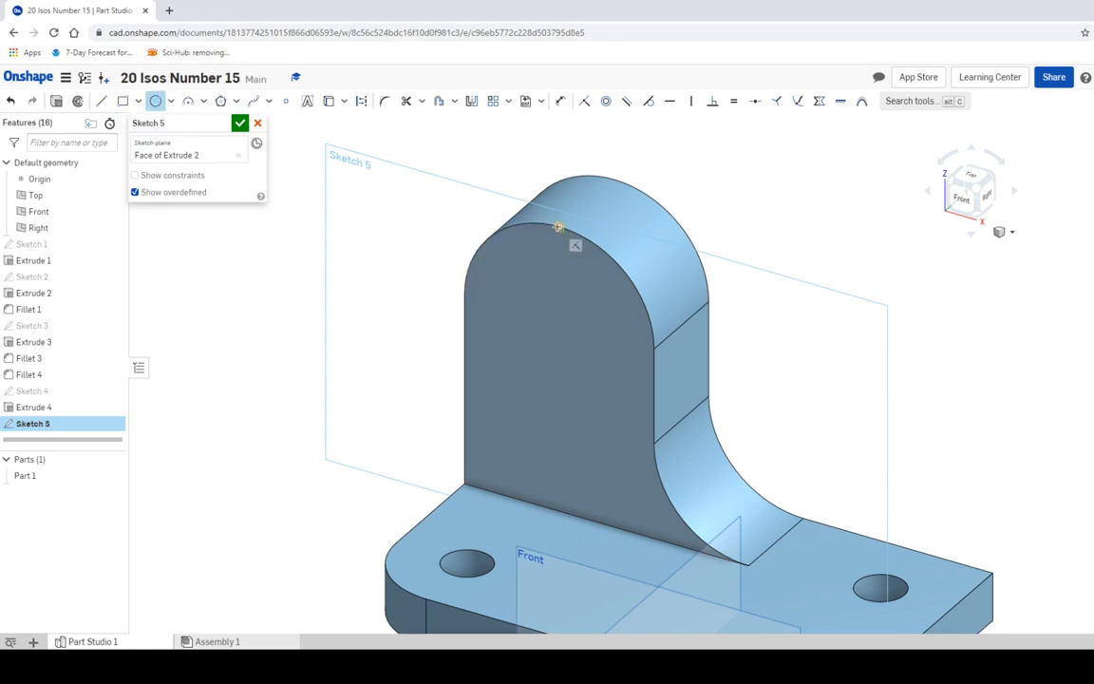
pyautogui.click(559, 322)
pyautogui.click(586, 295)
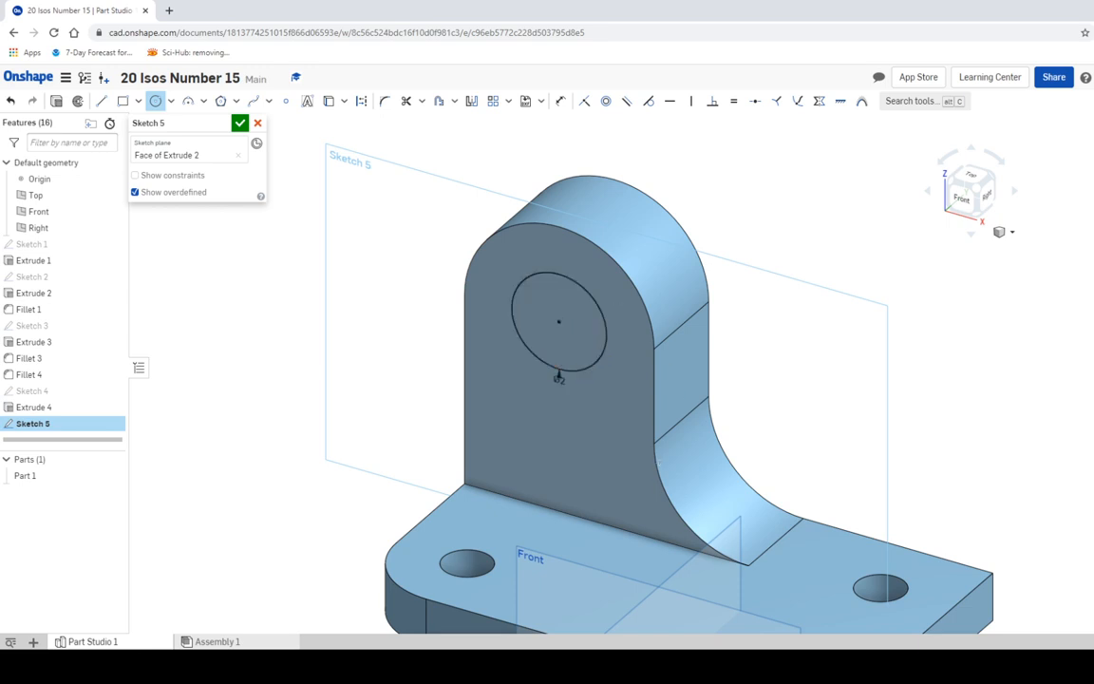
pyautogui.hotkey('alt', 'Tab')
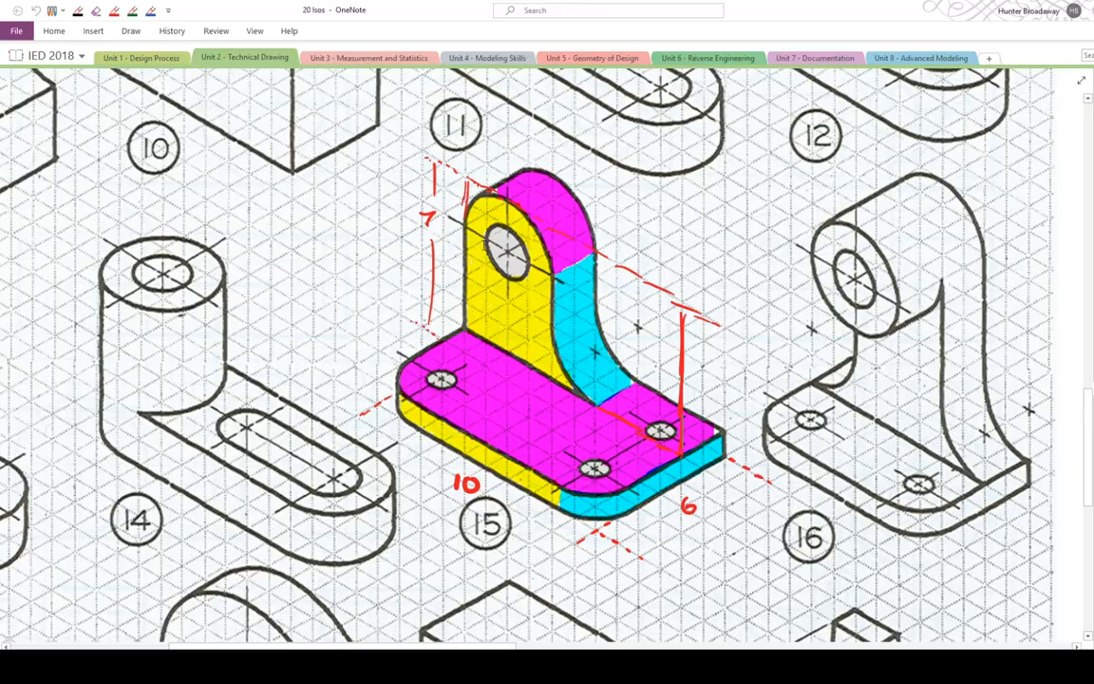
pyautogui.hotkey('alt', 'Tab')
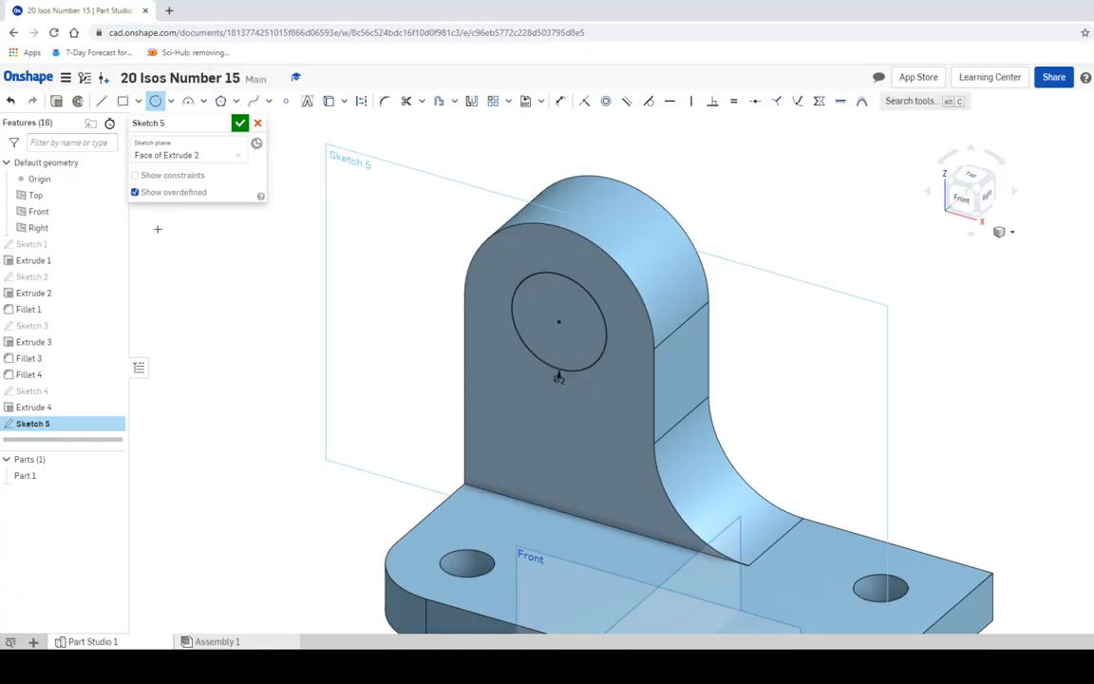
pyautogui.click(238, 126)
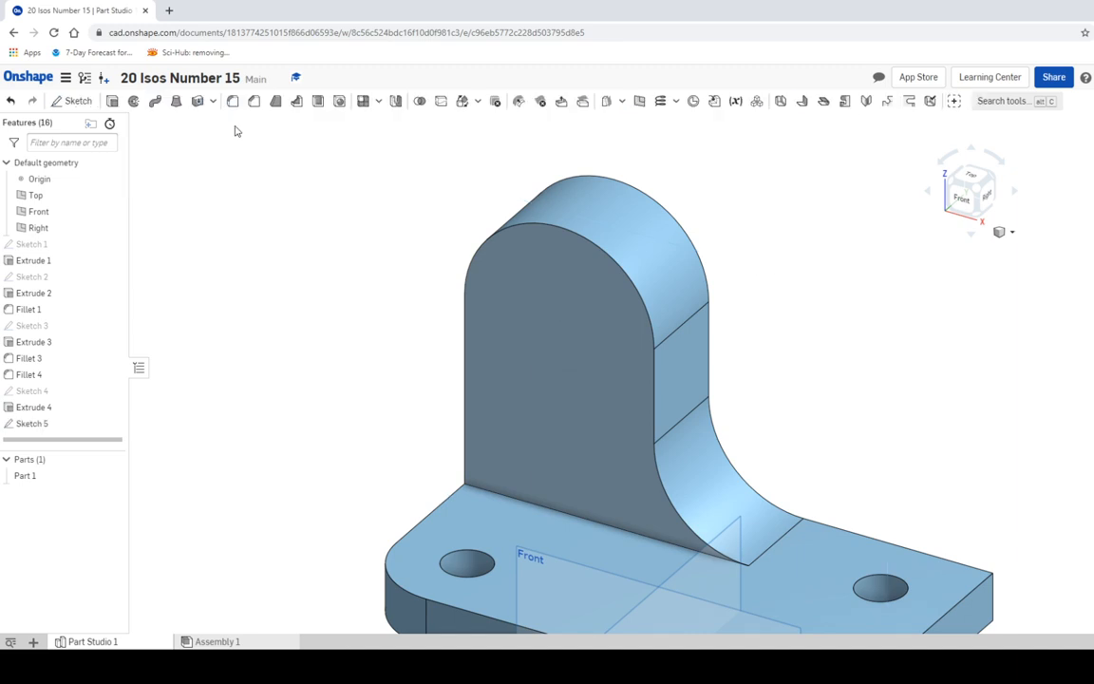
# Cut the circle through the upright with a Remove extrude at a blind depth of about 2.42 in
pyautogui.click(112, 101)
pyautogui.click(566, 303)
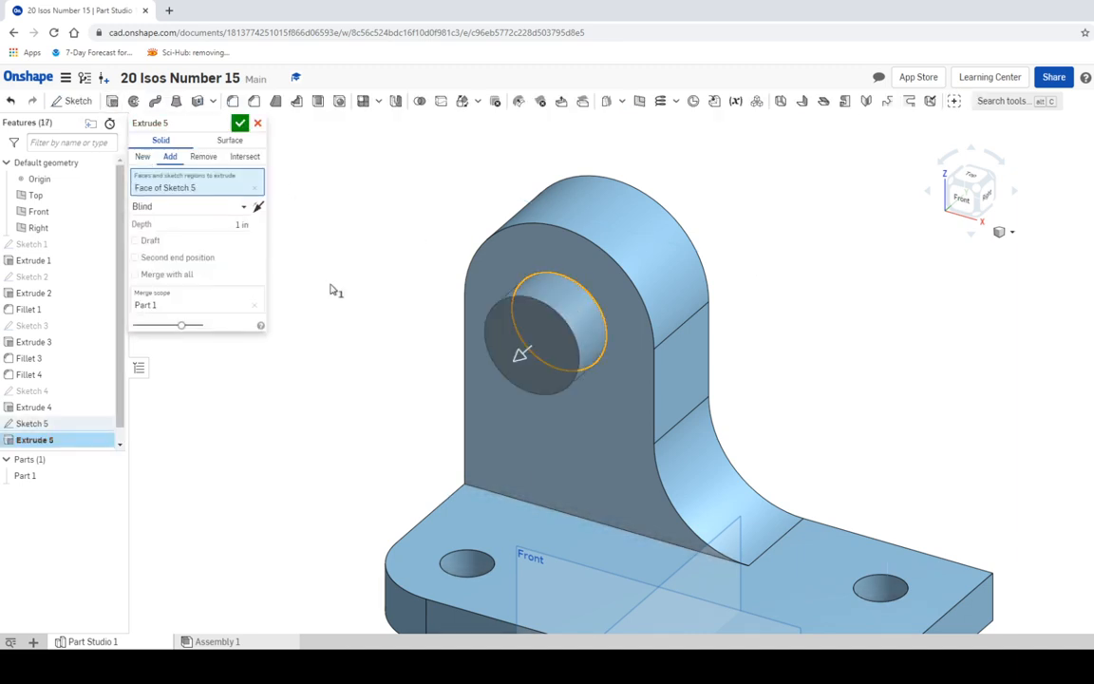
pyautogui.click(204, 157)
pyautogui.moveTo(597, 290); pyautogui.dragTo(680, 220)
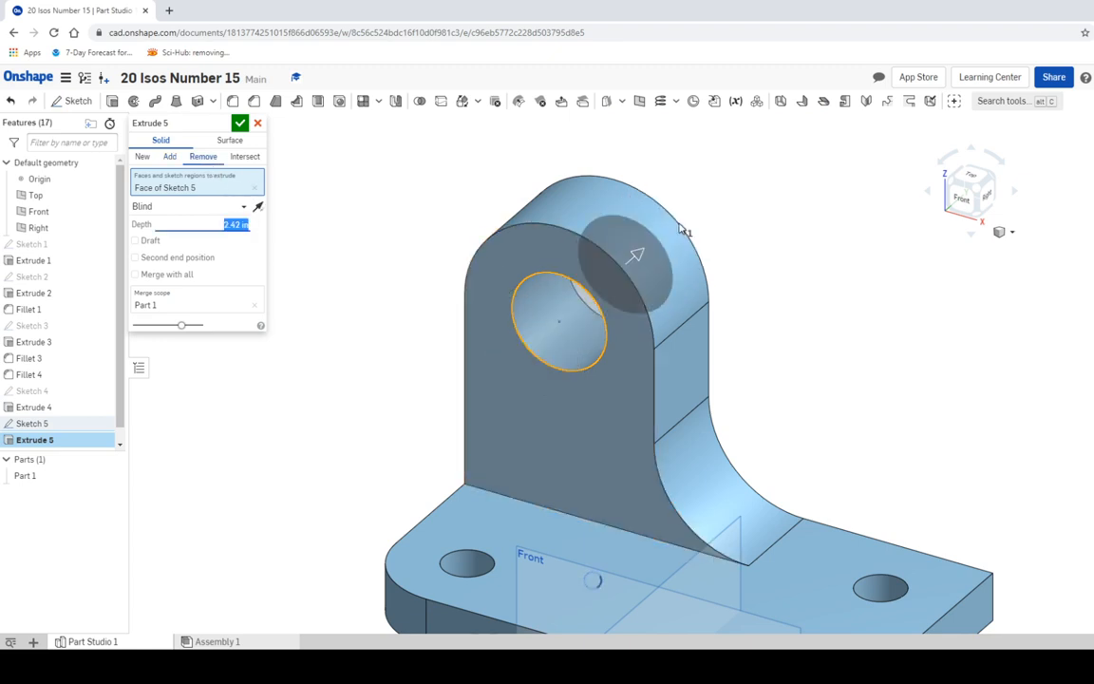
pyautogui.click(240, 123)
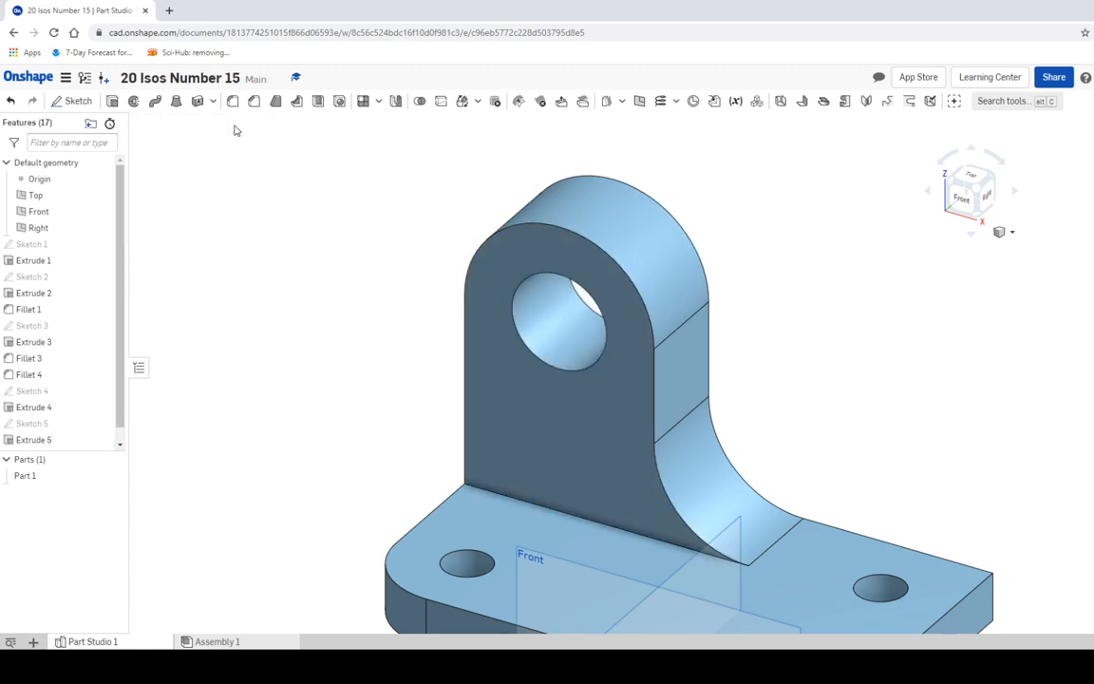
# Inspect the whole part with the upright's hole and compare it with figure 15 in OneNote
pyautogui.scroll(2, 728, 381)
pyautogui.scroll(-3, 727, 381)
pyautogui.moveTo(715, 362); pyautogui.dragTo(459, 424, button='right')
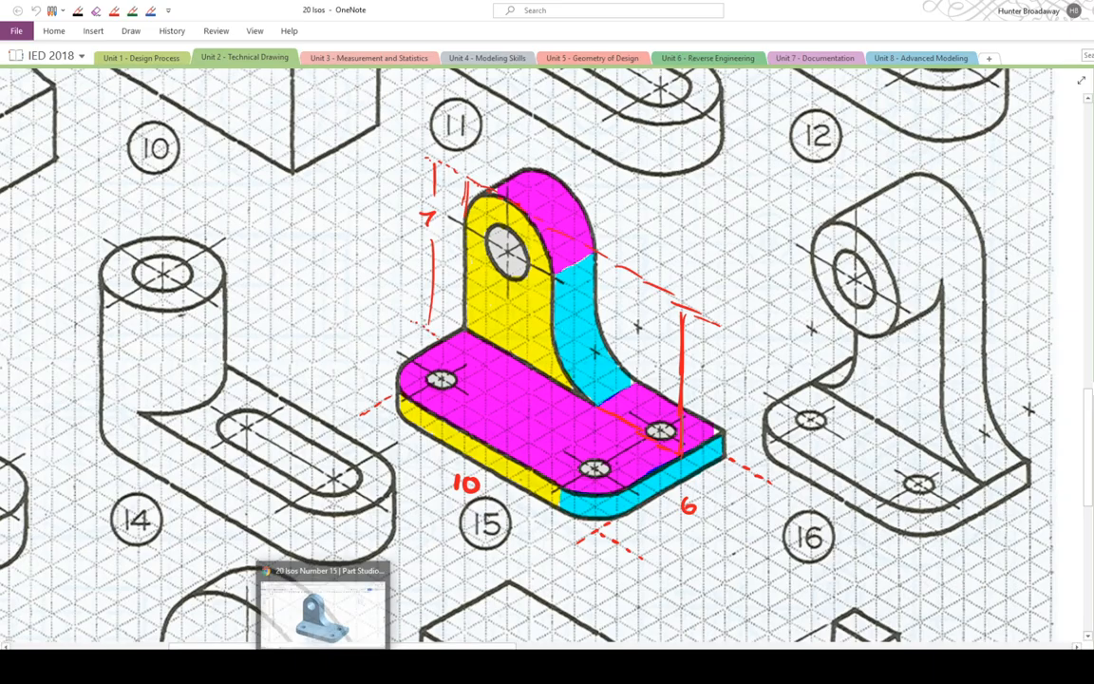
pyautogui.click(323, 666)
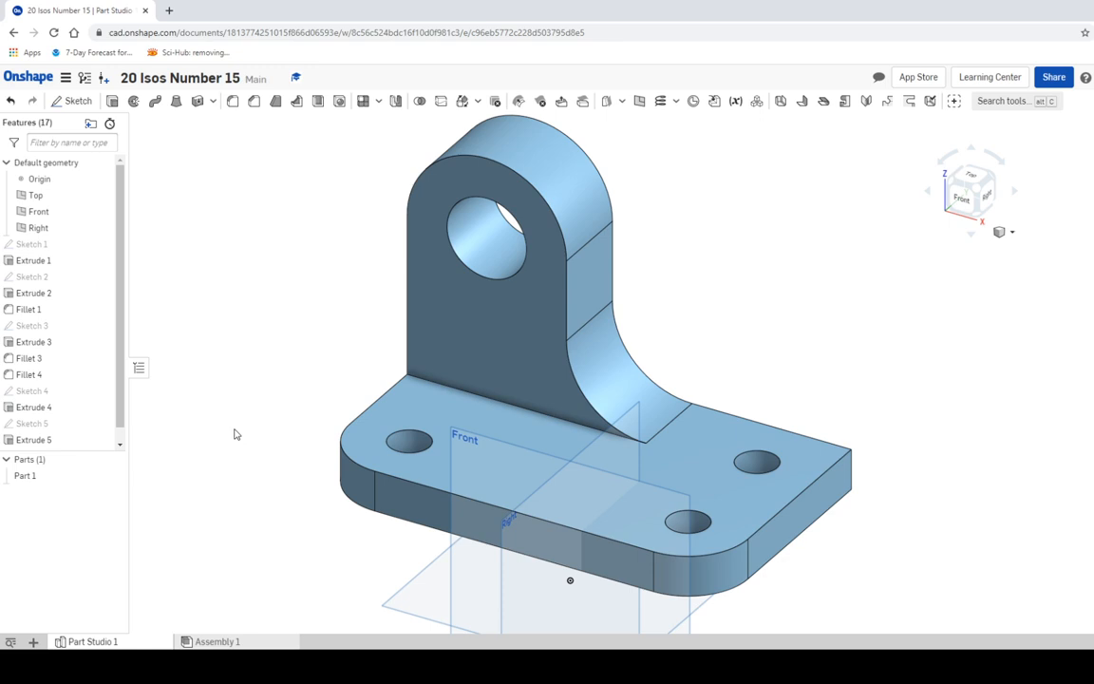